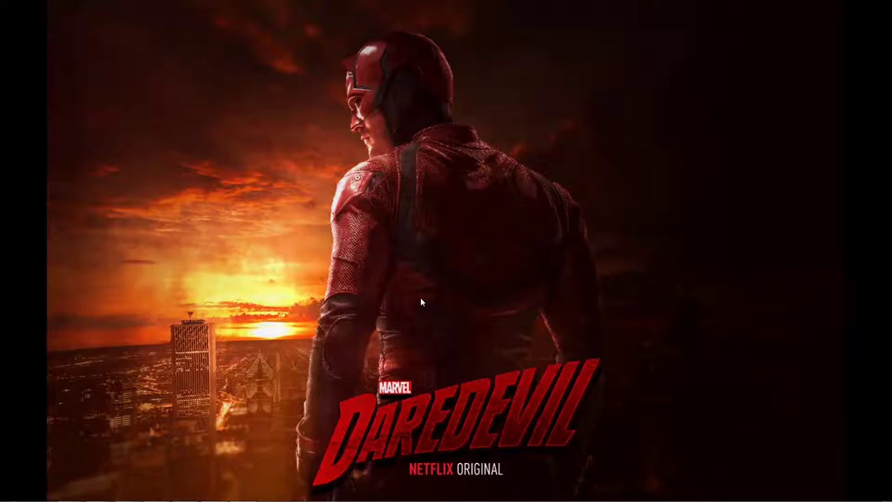
# Bring the TO DO LIST photo forward, then zoom and pan to show the list's lower rows.
pyautogui.moveTo(157, 498)
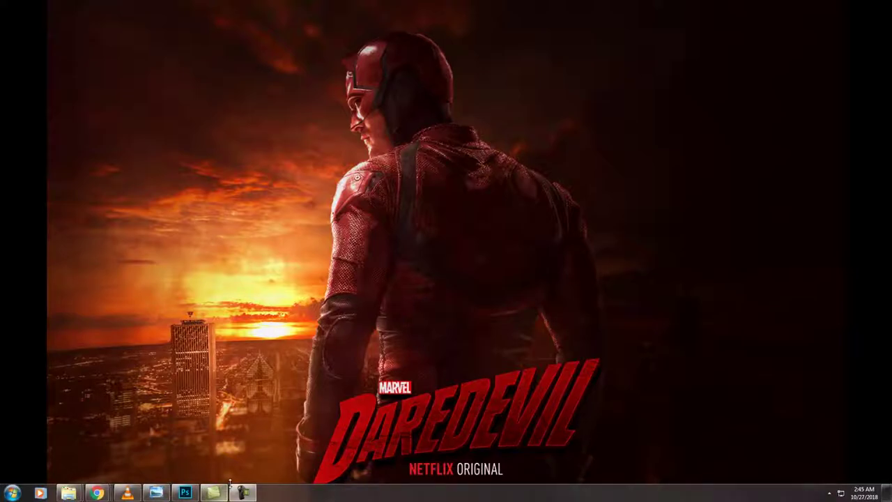
pyautogui.click(169, 494)
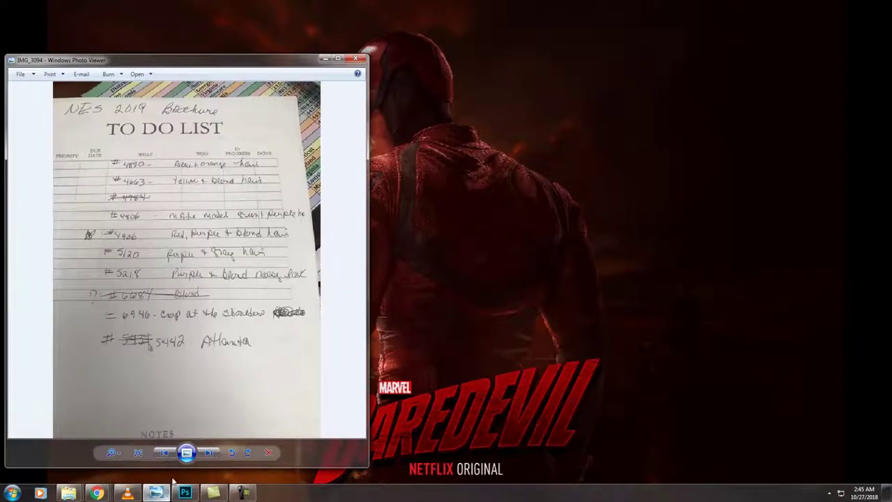
pyautogui.scroll(4, 260, 251)
pyautogui.scroll(-2, 258, 239)
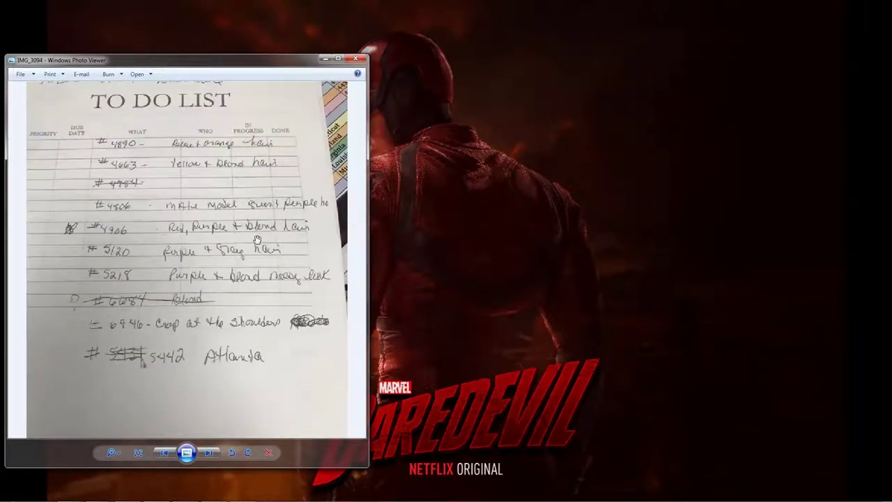
pyautogui.scroll(-2, 248, 219)
pyautogui.scroll(3, 247, 243)
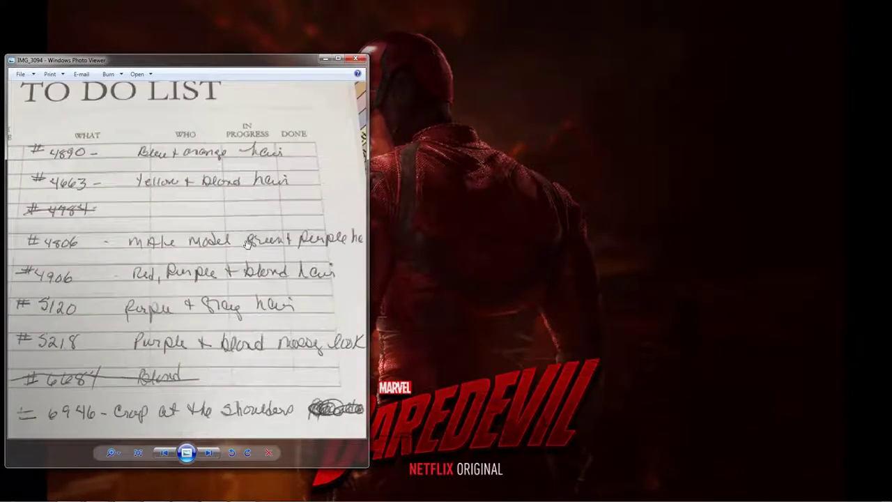
pyautogui.moveTo(237, 238); pyautogui.dragTo(254, 189)
# Move the Photo Viewer window higher and enlarge it so every hair-colour entry is readable.
pyautogui.moveTo(166, 70); pyautogui.dragTo(167, 22)
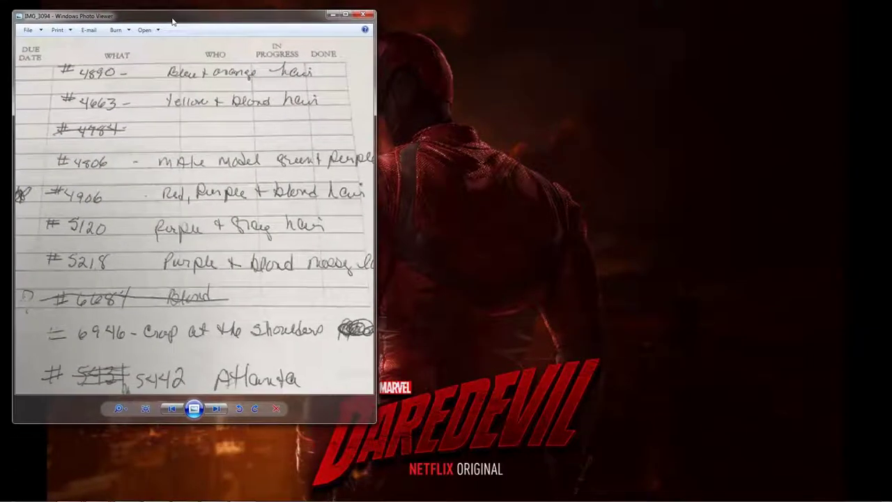
pyautogui.moveTo(366, 416); pyautogui.dragTo(377, 470)
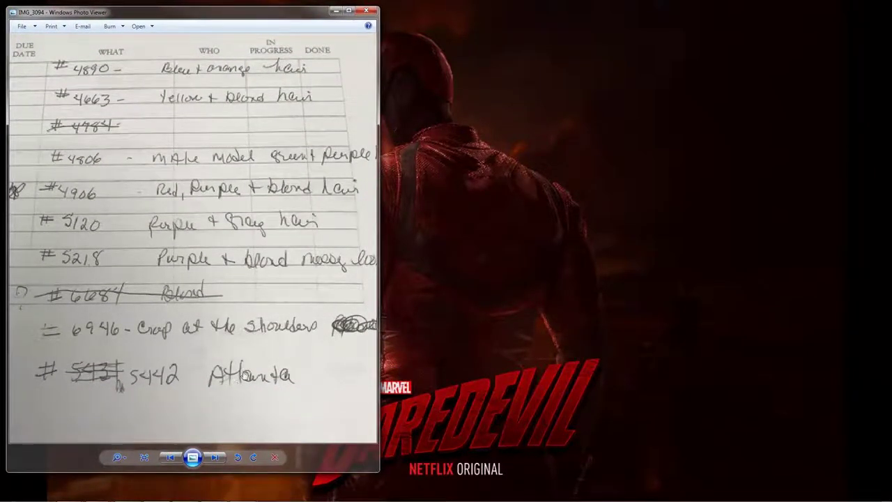
pyautogui.scroll(2, 249, 387)
pyautogui.scroll(-2, 248, 384)
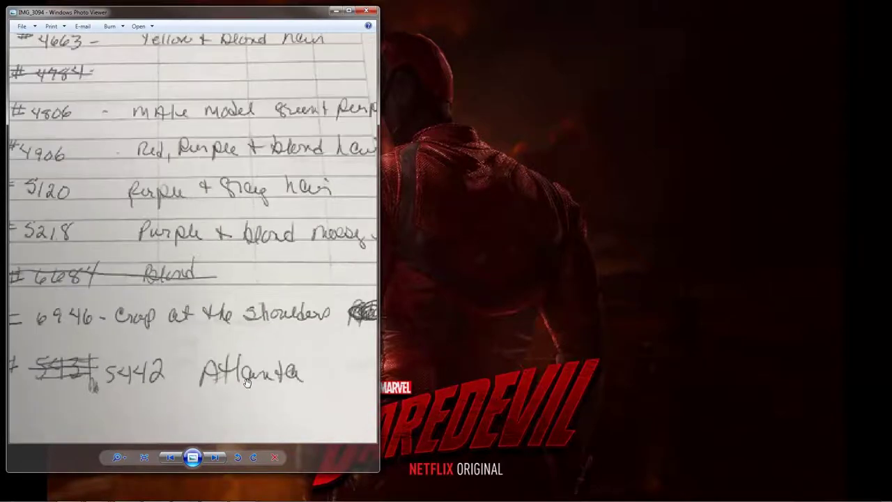
pyautogui.scroll(-2, 221, 309)
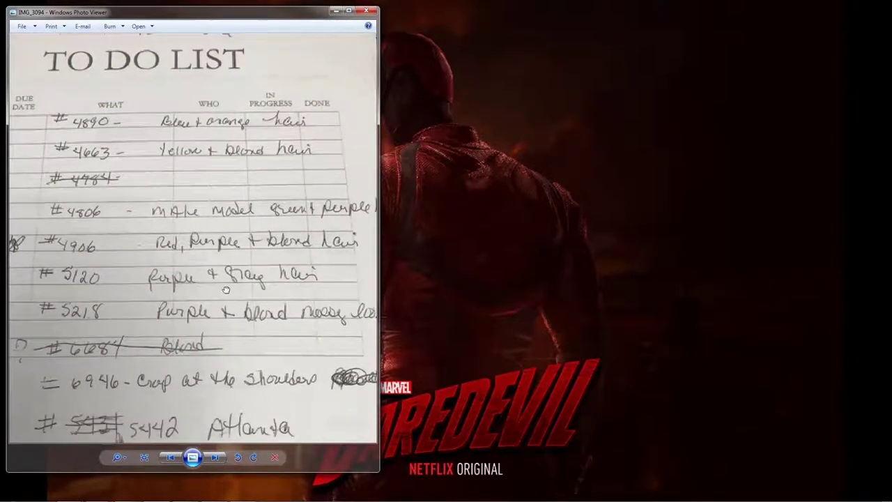
pyautogui.scroll(2, 211, 213)
pyautogui.scroll(-2, 202, 135)
pyautogui.scroll(3, 196, 174)
pyautogui.scroll(-1, 195, 193)
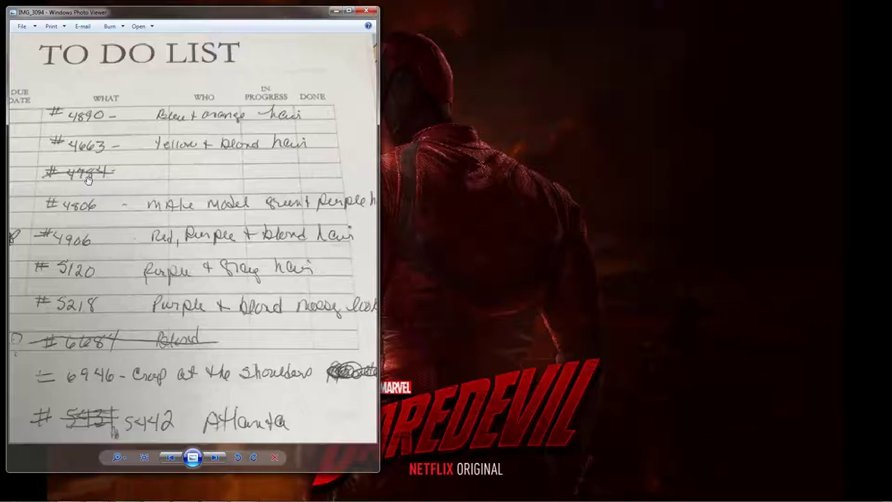
pyautogui.moveTo(68, 493)
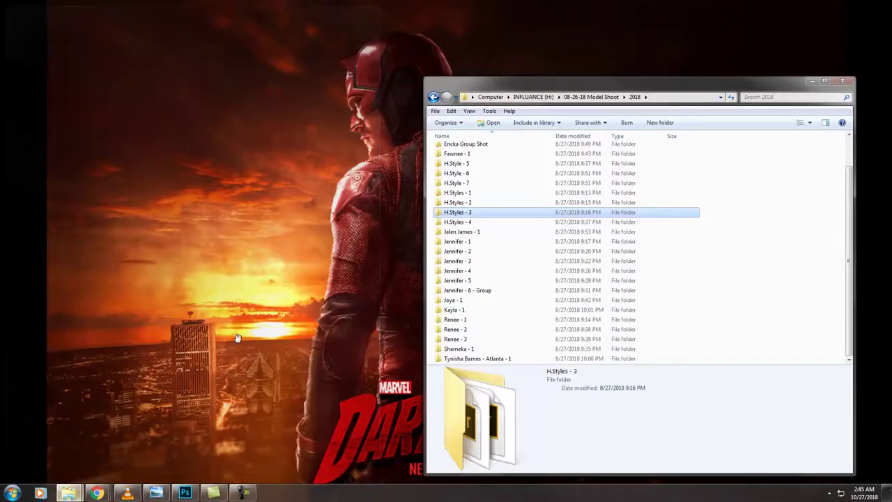
# Select 23 folders in the 2018 shoot folder and check their Properties: 5,692 files, 66.8 GB.
pyautogui.click(60, 443)
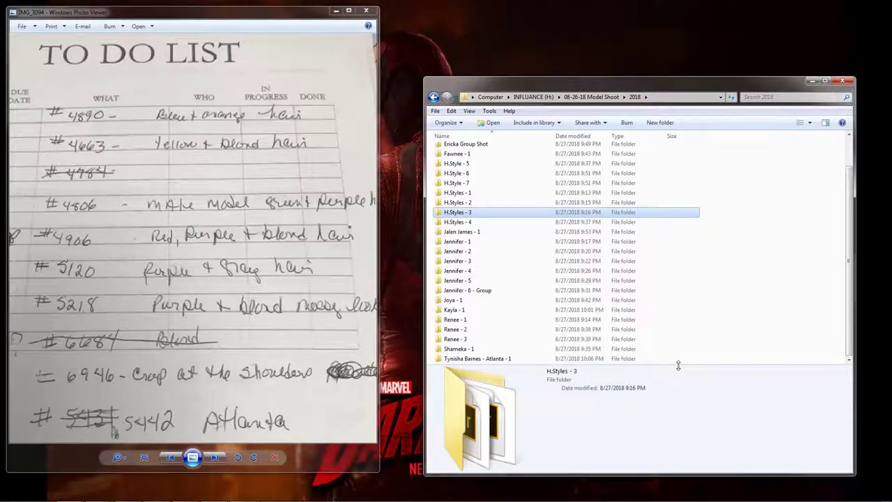
pyautogui.moveTo(679, 365); pyautogui.dragTo(677, 425)
pyautogui.moveTo(517, 412); pyautogui.dragTo(460, 149)
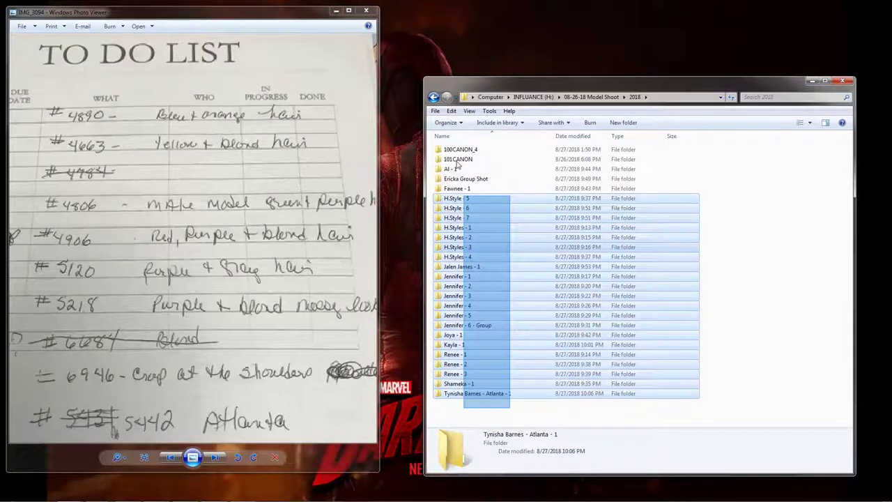
pyautogui.moveTo(453, 181); pyautogui.dragTo(454, 183)
pyautogui.rightClick(458, 191)
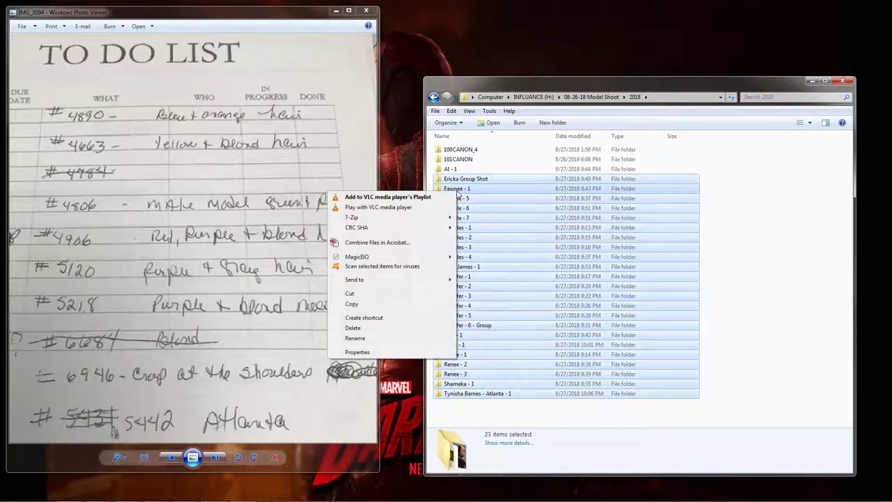
pyautogui.click(391, 351)
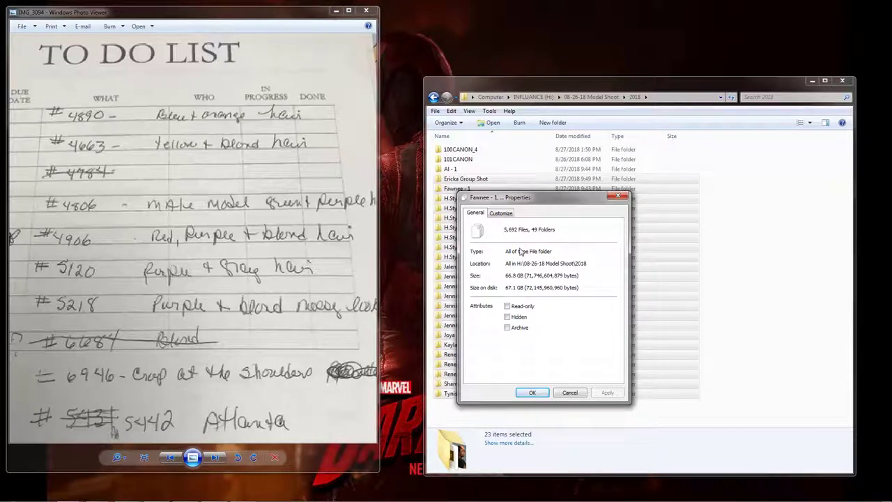
pyautogui.click(569, 393)
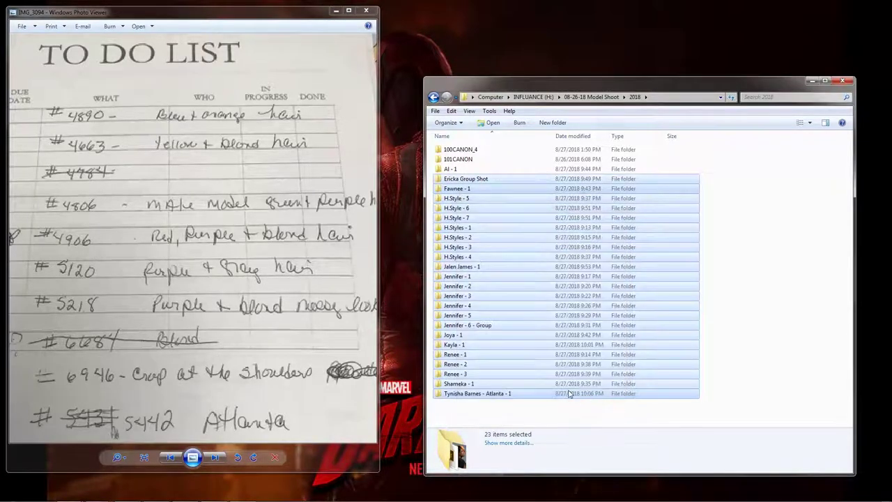
pyautogui.click(509, 413)
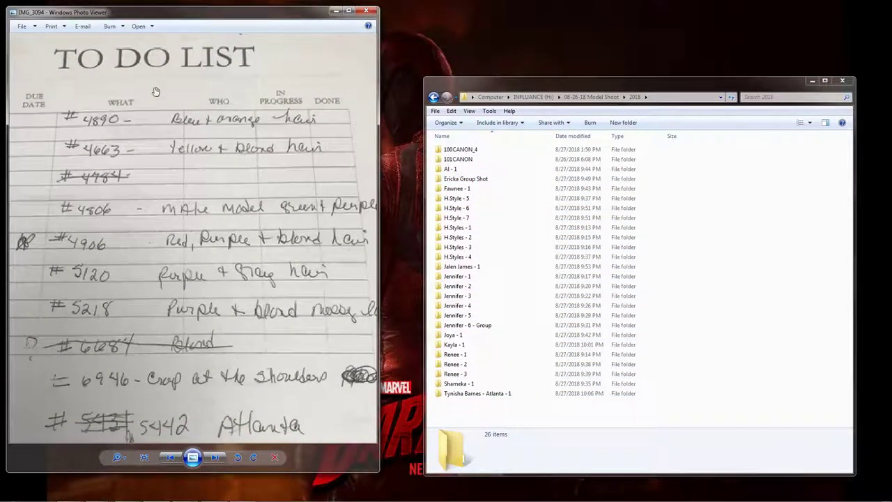
pyautogui.click(533, 96)
pyautogui.scroll(-3, 500, 258)
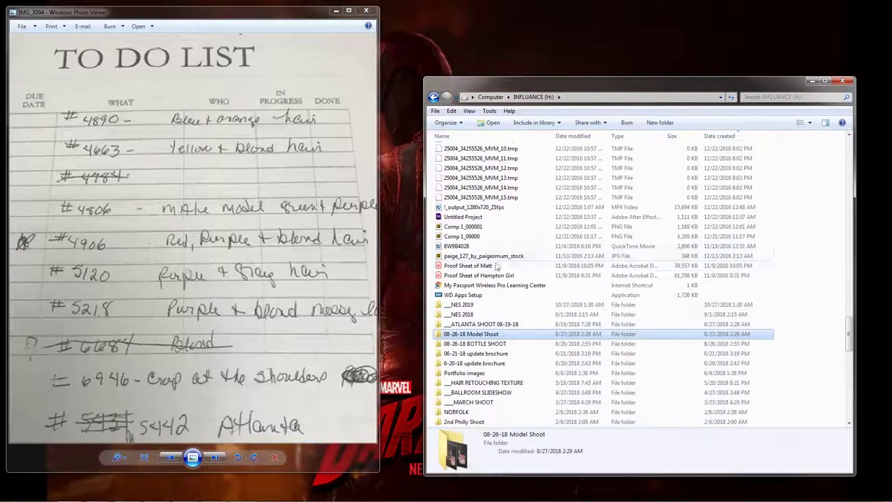
pyautogui.click(474, 305)
pyautogui.doubleClick(473, 307)
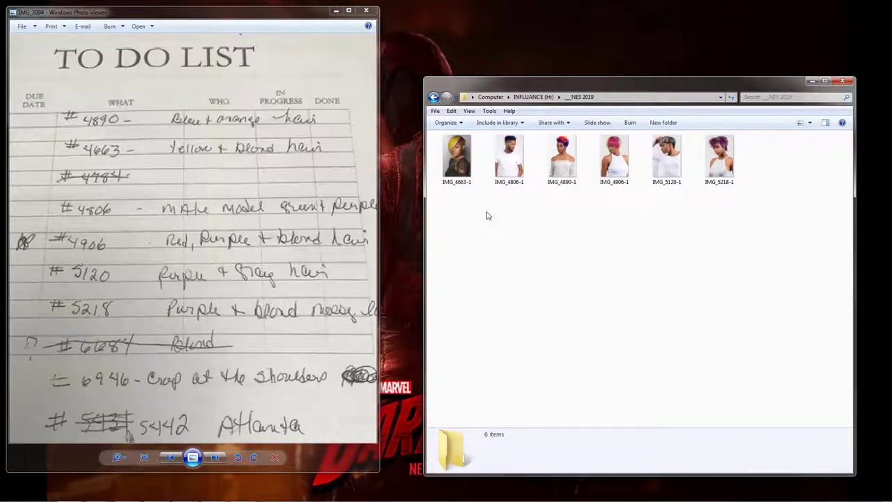
pyautogui.click(810, 123)
pyautogui.click(843, 105)
pyautogui.click(825, 123)
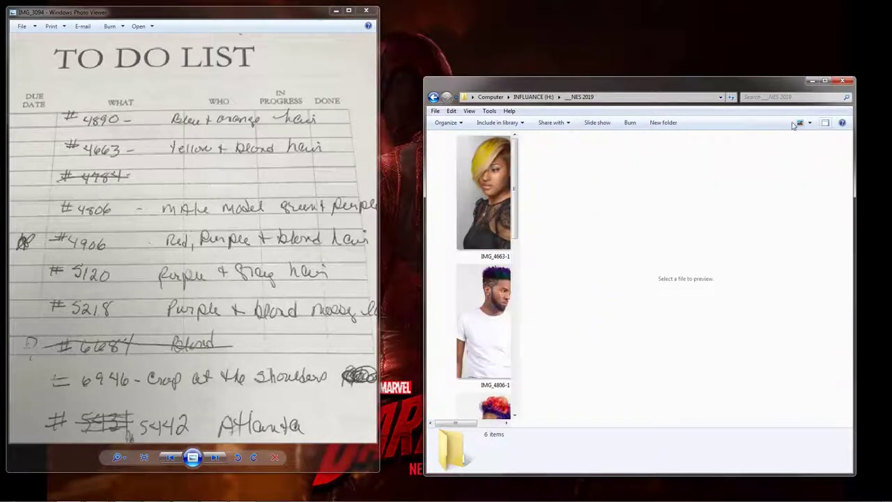
pyautogui.click(474, 171)
pyautogui.moveTo(426, 78); pyautogui.dragTo(344, 32)
pyautogui.click(123, 119)
pyautogui.scroll(3, 120, 143)
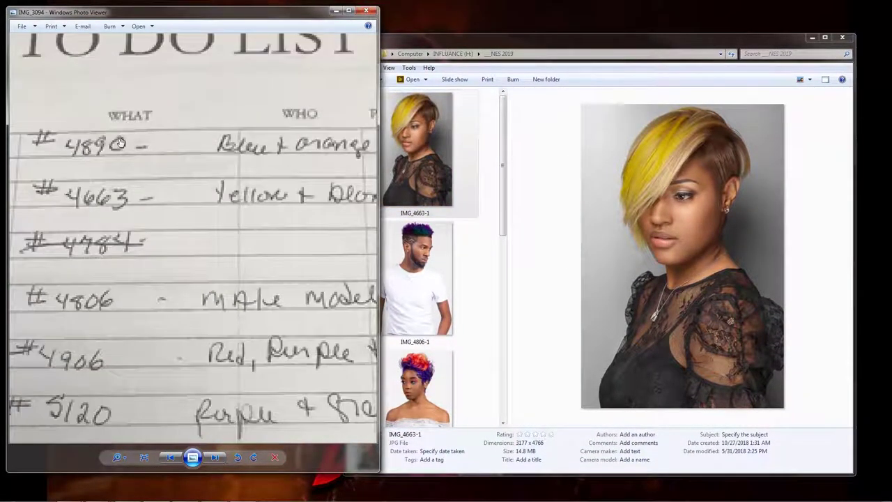
pyautogui.click(416, 279)
pyautogui.scroll(-2, 419, 272)
pyautogui.click(428, 257)
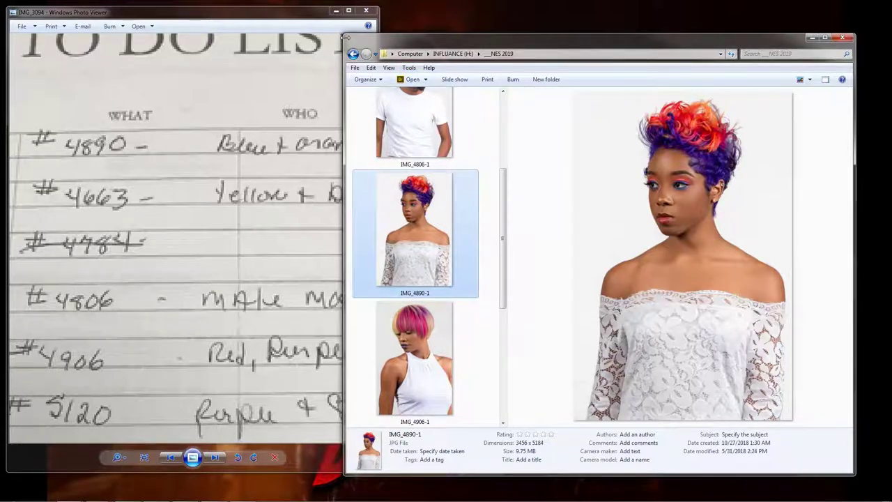
pyautogui.moveTo(342, 33); pyautogui.dragTo(380, 2)
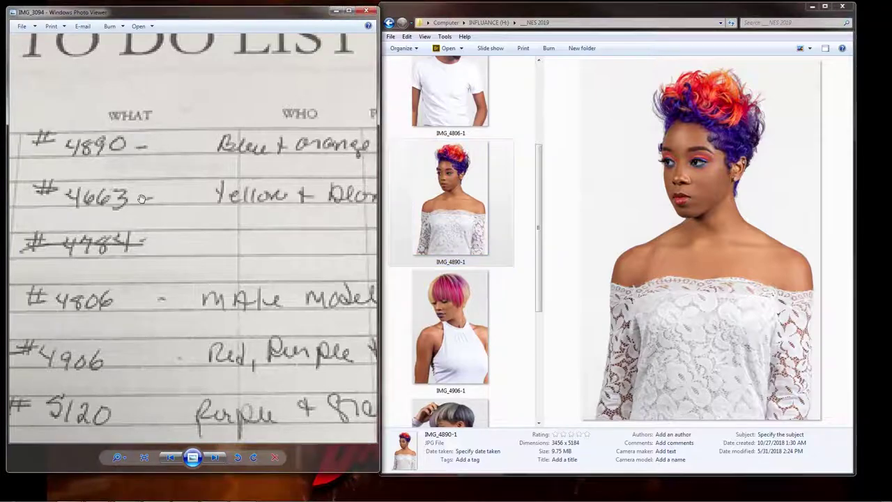
pyautogui.scroll(-3, 463, 195)
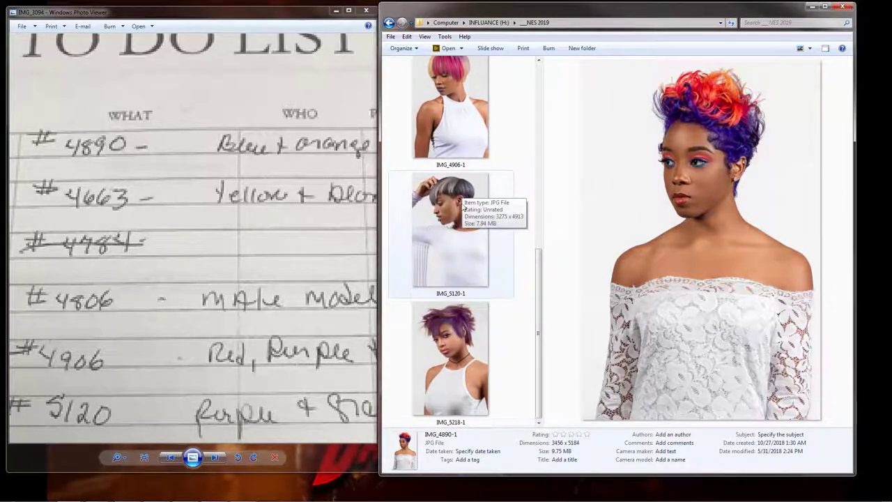
pyautogui.scroll(5, 463, 194)
pyautogui.click(460, 141)
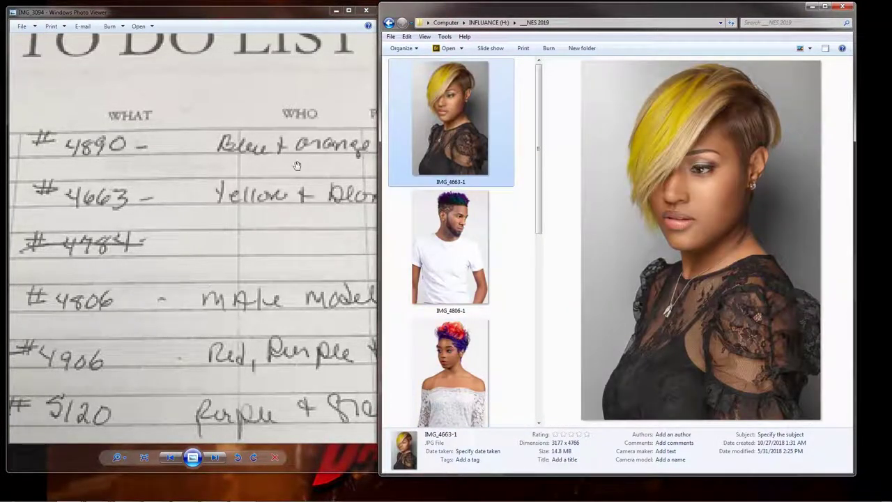
pyautogui.moveTo(169, 249); pyautogui.dragTo(143, 147)
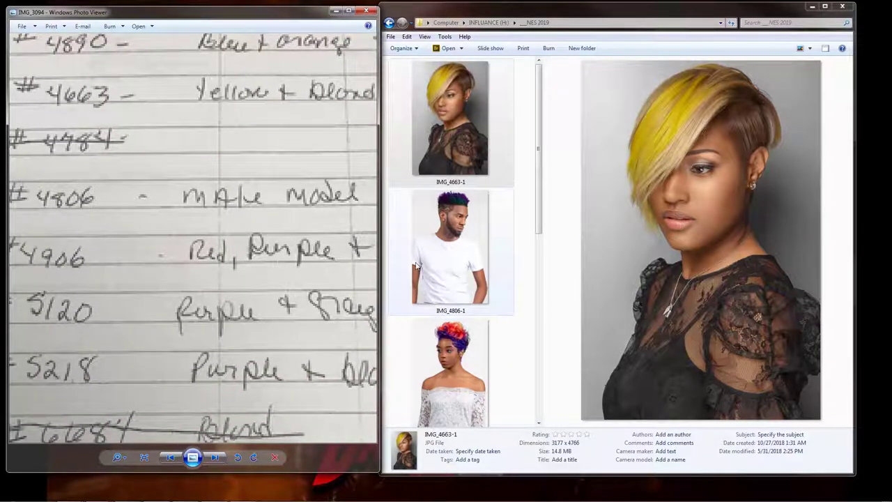
pyautogui.click(456, 265)
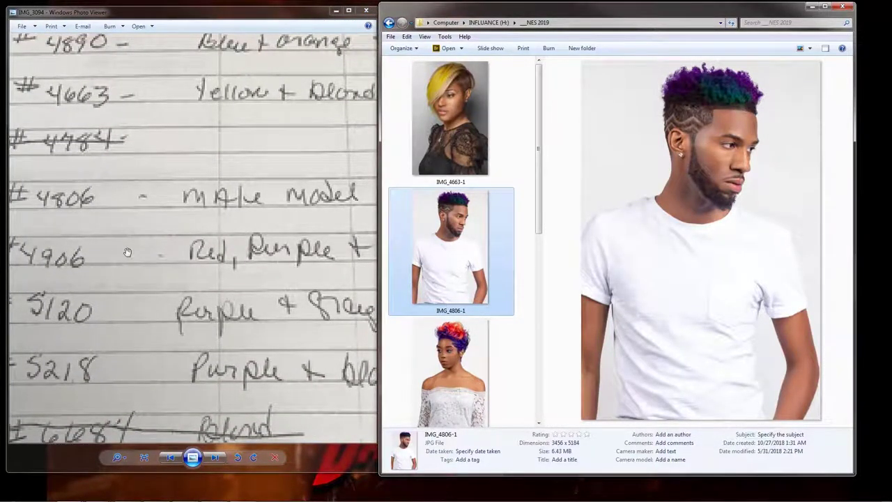
pyautogui.moveTo(128, 252); pyautogui.dragTo(163, 225)
pyautogui.click(481, 307)
pyautogui.scroll(-2, 472, 297)
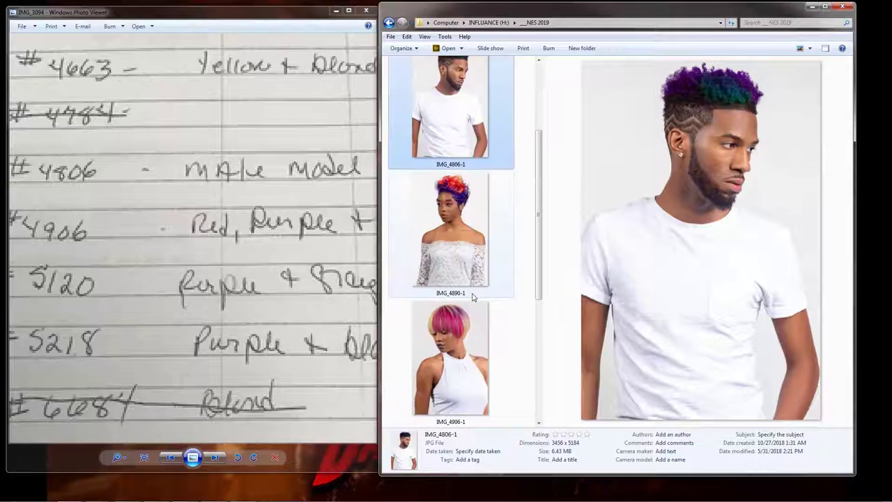
pyautogui.scroll(-2, 472, 297)
pyautogui.click(465, 252)
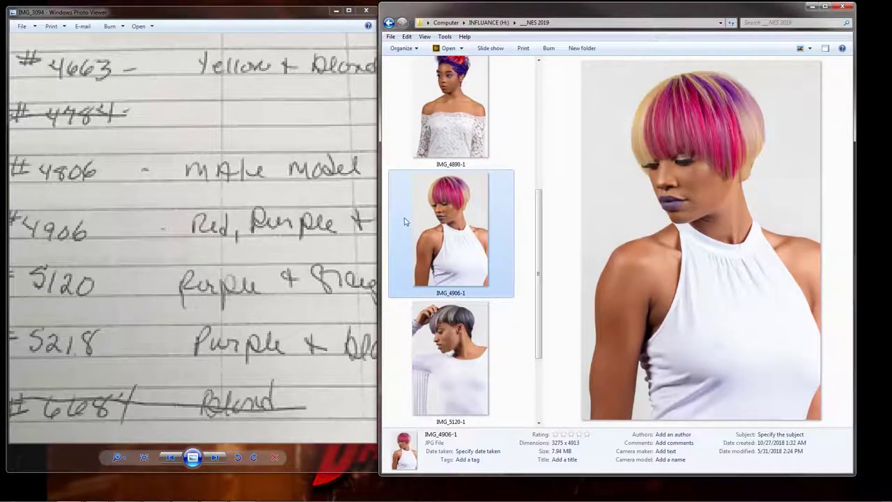
pyautogui.moveTo(239, 257); pyautogui.dragTo(222, 222)
pyautogui.click(451, 359)
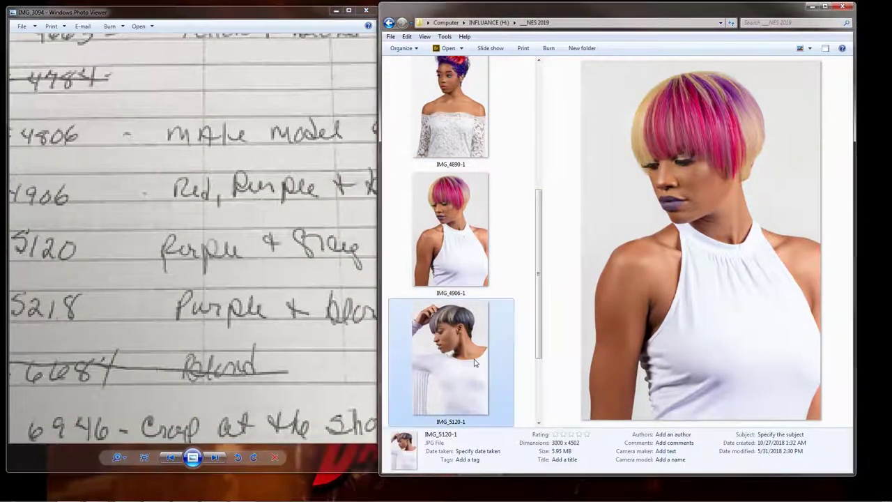
pyautogui.scroll(3, 255, 318)
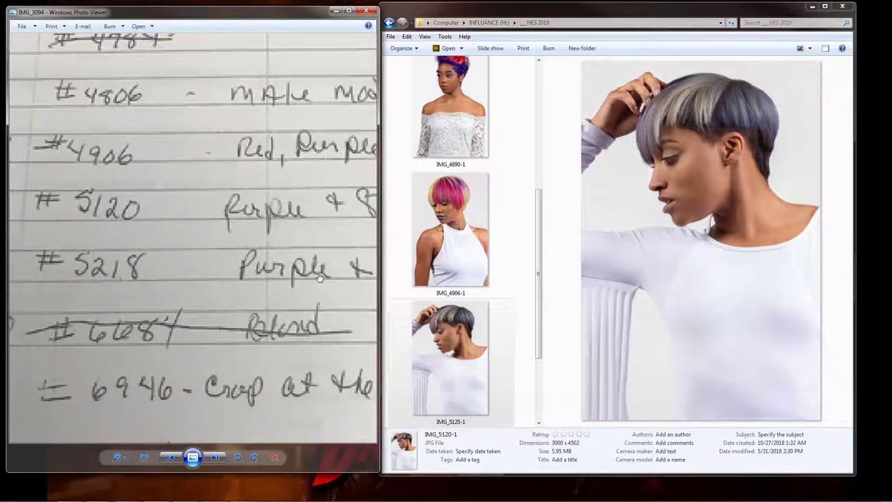
pyautogui.click(488, 281)
pyautogui.scroll(2, 482, 277)
pyautogui.scroll(2, 483, 277)
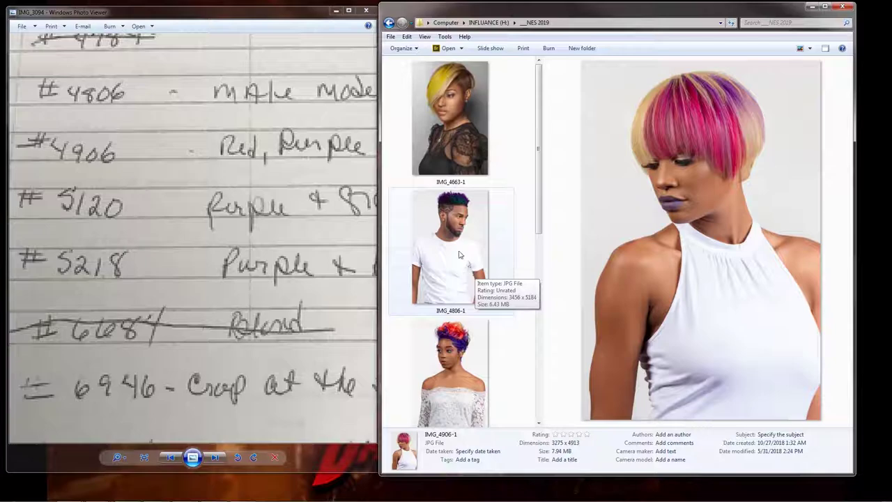
pyautogui.scroll(-5, 454, 232)
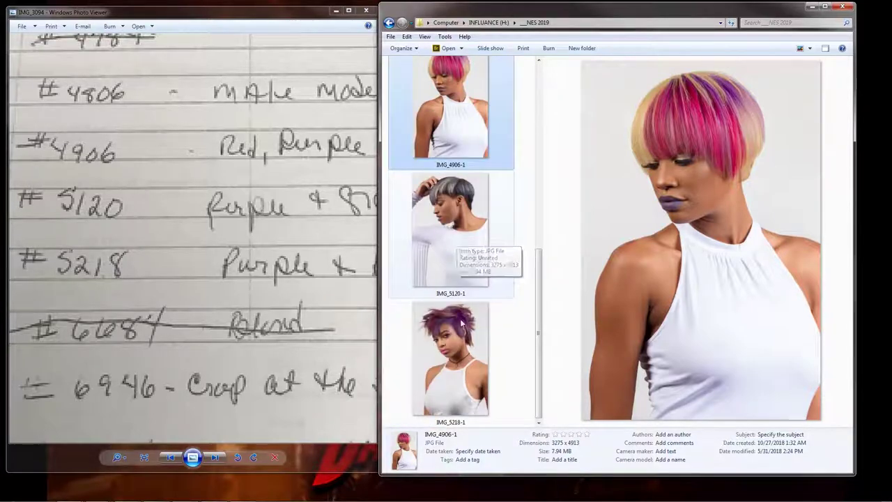
pyautogui.click(458, 337)
pyautogui.moveTo(275, 301); pyautogui.dragTo(302, 163)
pyautogui.scroll(-5, 302, 164)
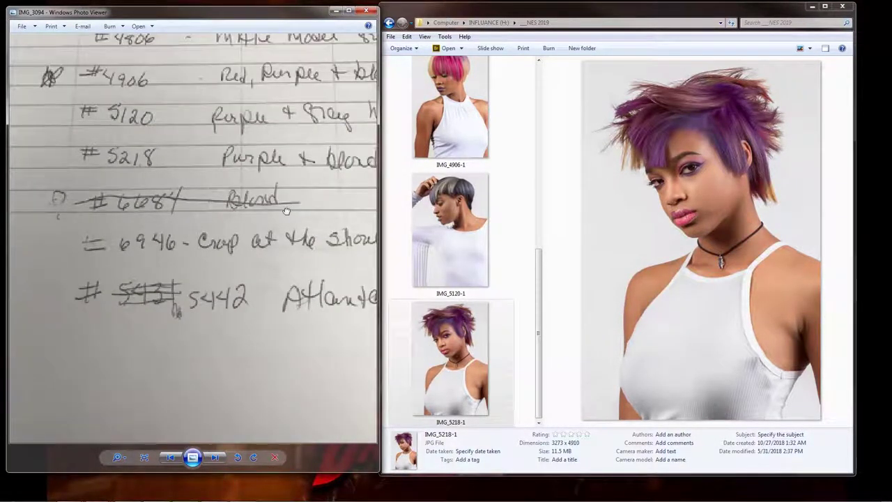
pyautogui.scroll(-2, 286, 211)
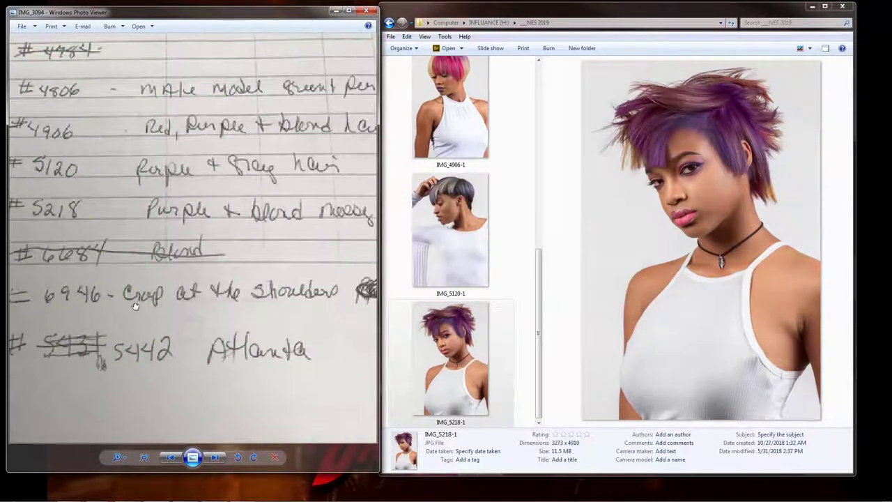
pyautogui.moveTo(135, 307); pyautogui.dragTo(52, 301)
pyautogui.scroll(1, 192, 292)
pyautogui.scroll(-1, 116, 296)
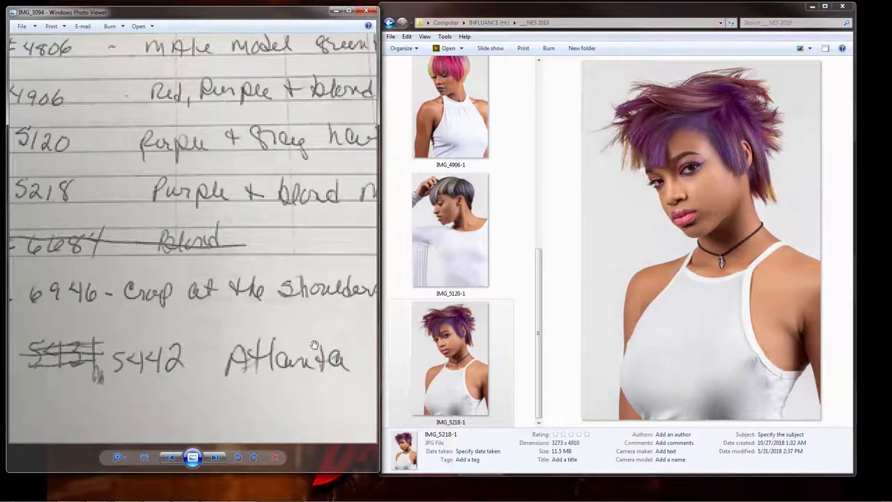
pyautogui.moveTo(199, 366); pyautogui.dragTo(166, 352)
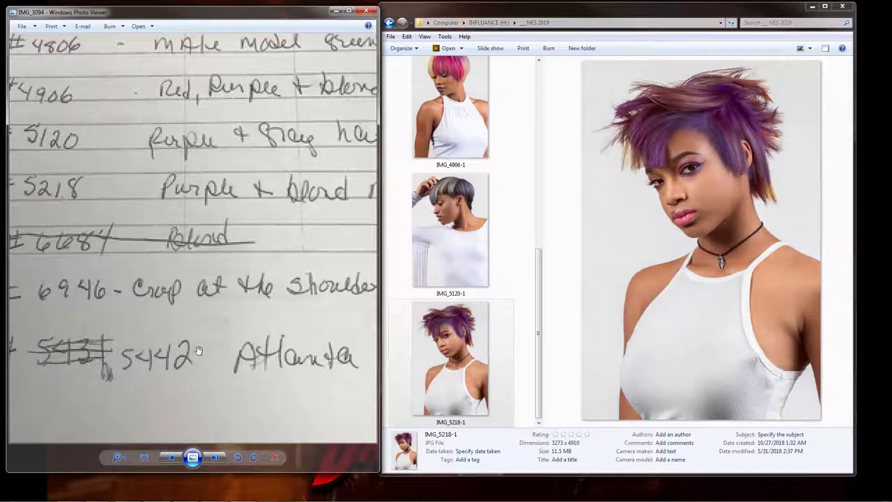
# Go up to the INFLUANCE (H) drive and open the 08-26-18 Model Shoot folder.
pyautogui.click(495, 24)
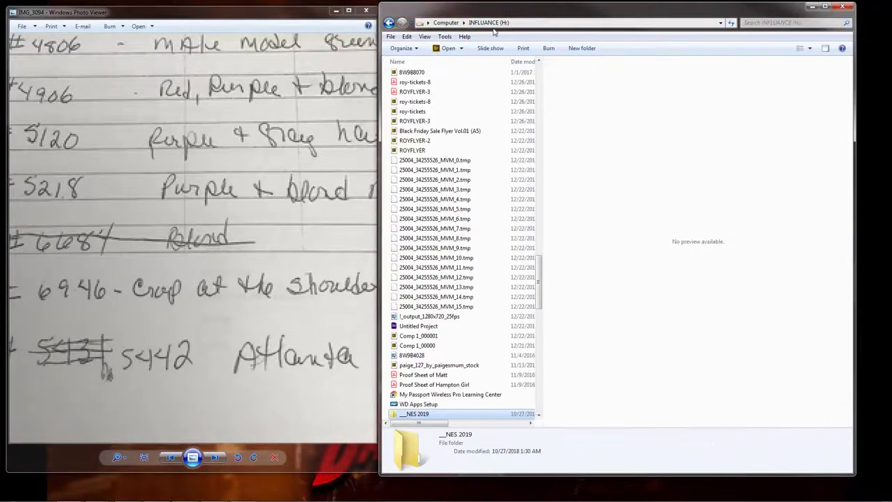
pyautogui.moveTo(222, 340); pyautogui.dragTo(340, 310)
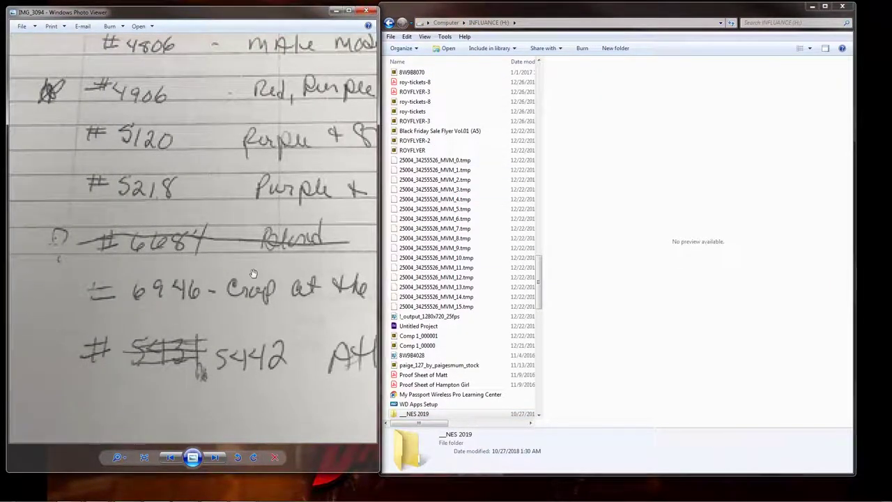
pyautogui.moveTo(187, 284); pyautogui.dragTo(138, 289)
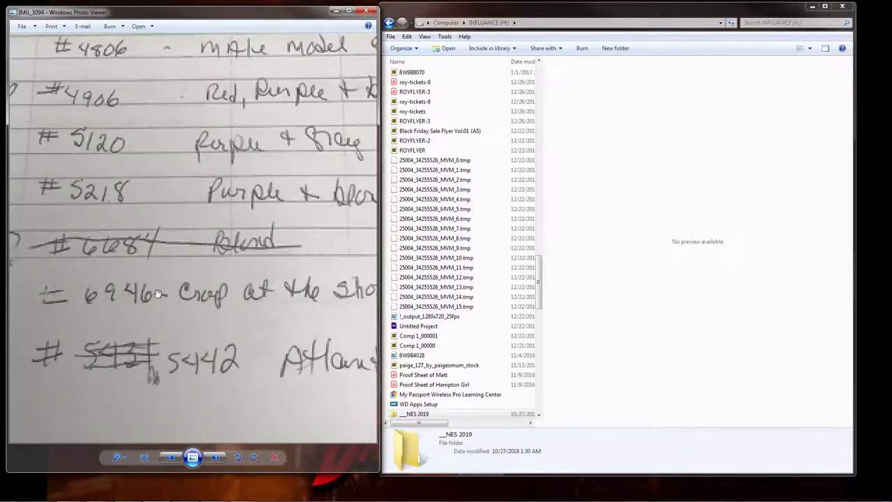
pyautogui.moveTo(264, 364); pyautogui.dragTo(231, 357)
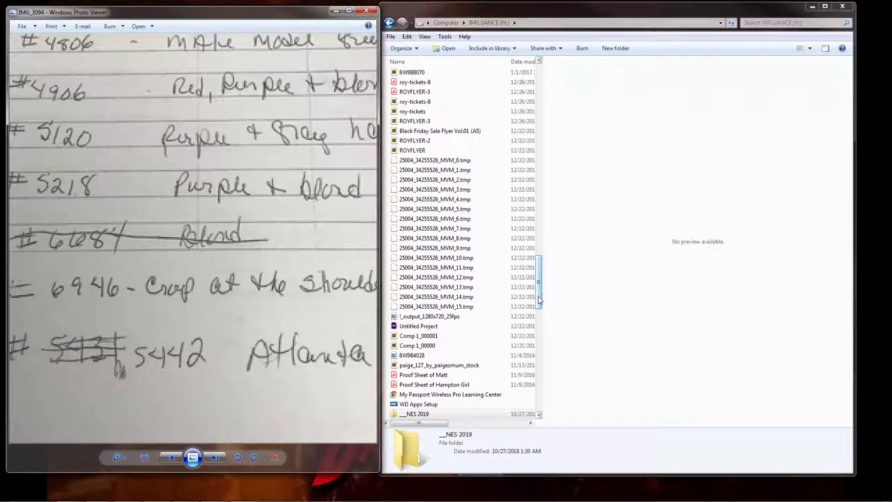
pyautogui.scroll(-3, 539, 300)
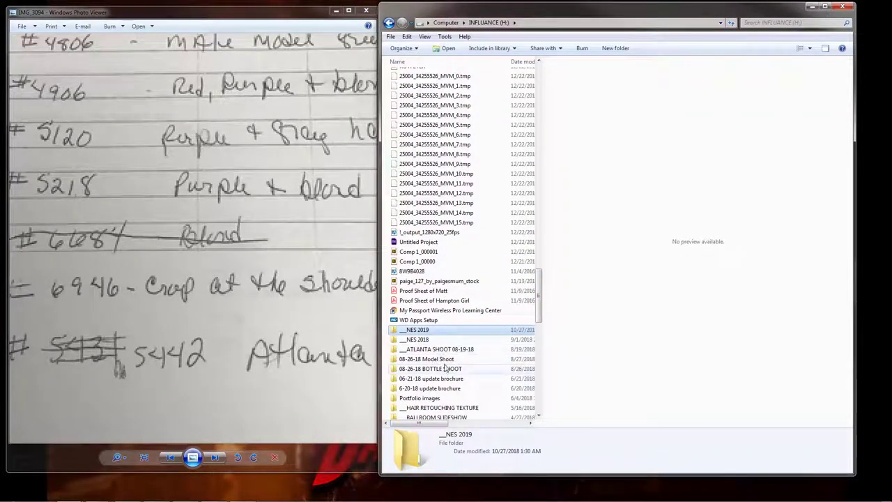
pyautogui.scroll(-2, 436, 360)
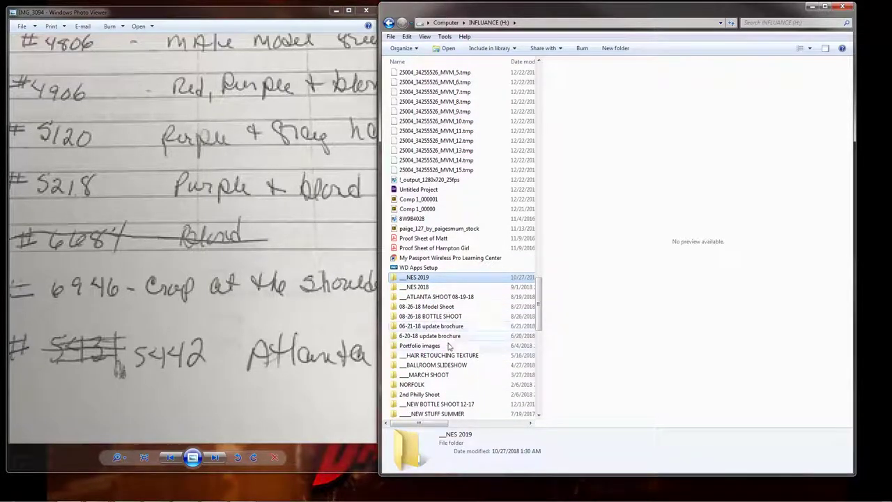
pyautogui.doubleClick(448, 307)
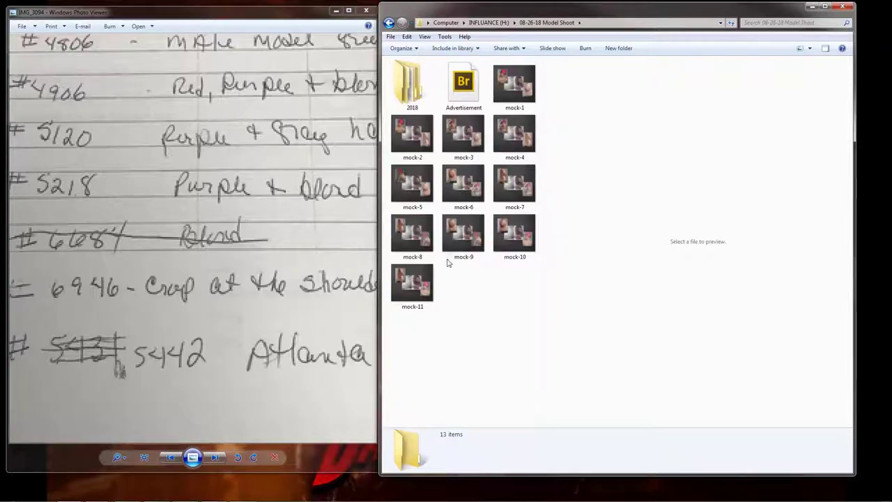
# View mock-1 and the next three mock images full size in the photo viewer.
pyautogui.click(505, 96)
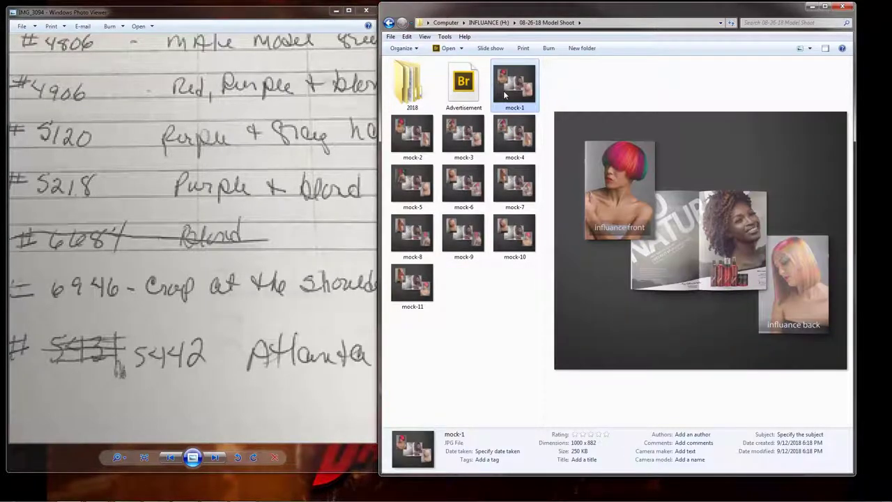
pyautogui.rightClick(507, 96)
pyautogui.rightClick(514, 96)
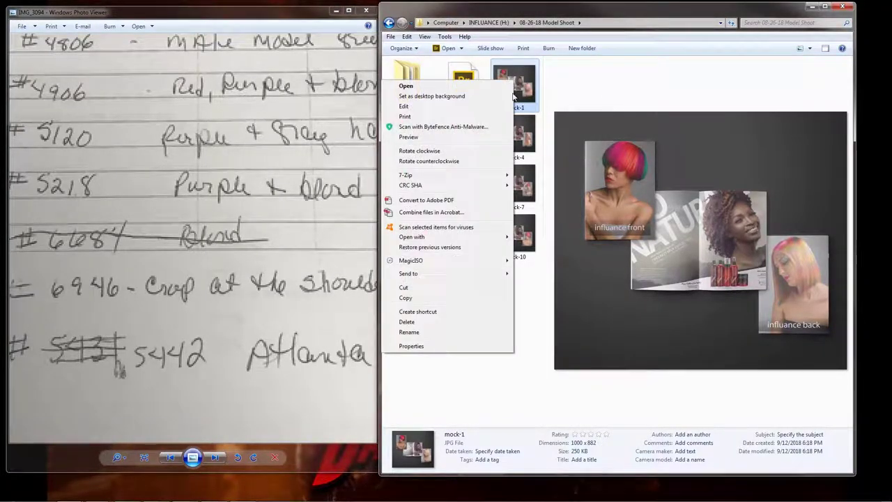
pyautogui.click(460, 137)
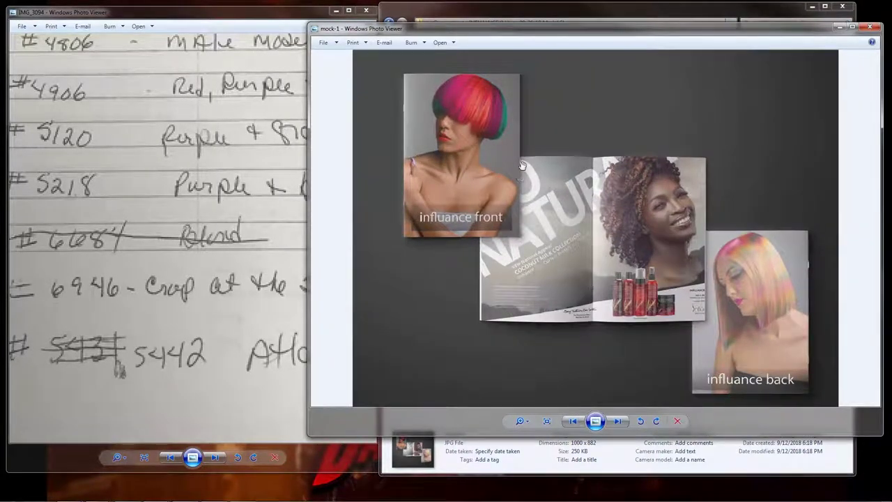
pyautogui.click(617, 421)
pyautogui.click(618, 421)
pyautogui.click(618, 421)
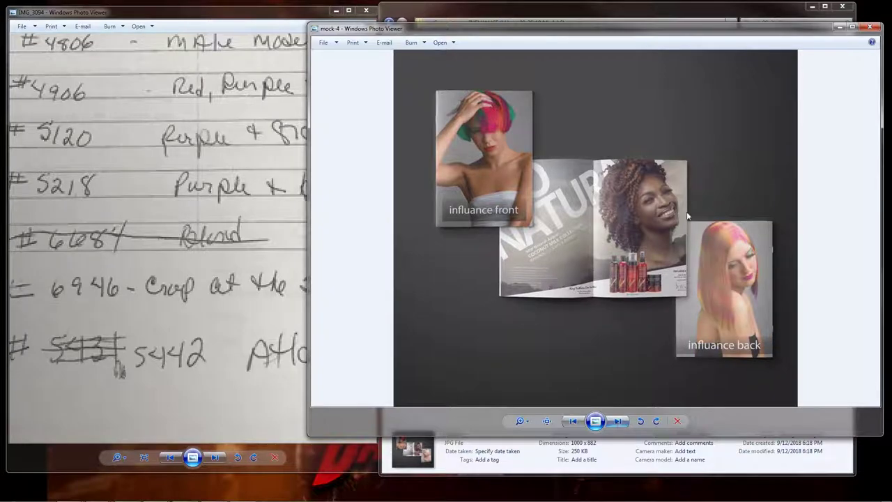
pyautogui.click(870, 26)
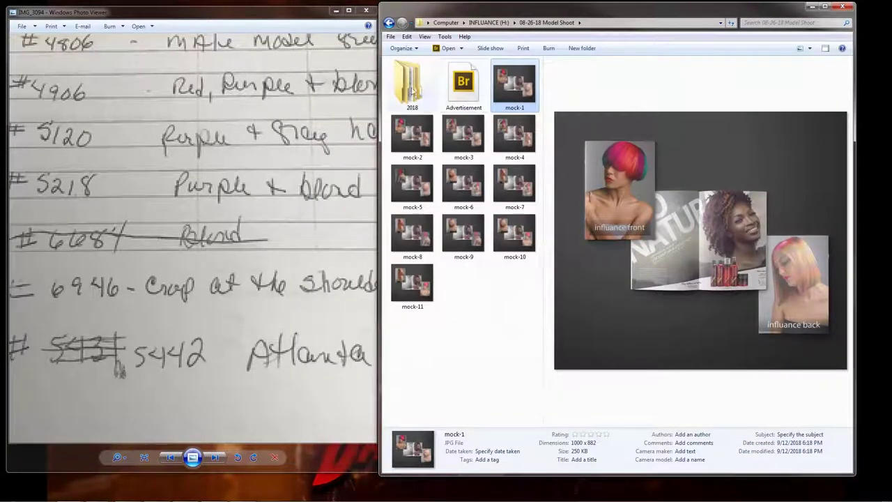
# Search the 2018 folder for 6946, preview the IMG_6946 JPEG, select its CR2, then switch to Photoshop.
pyautogui.doubleClick(421, 91)
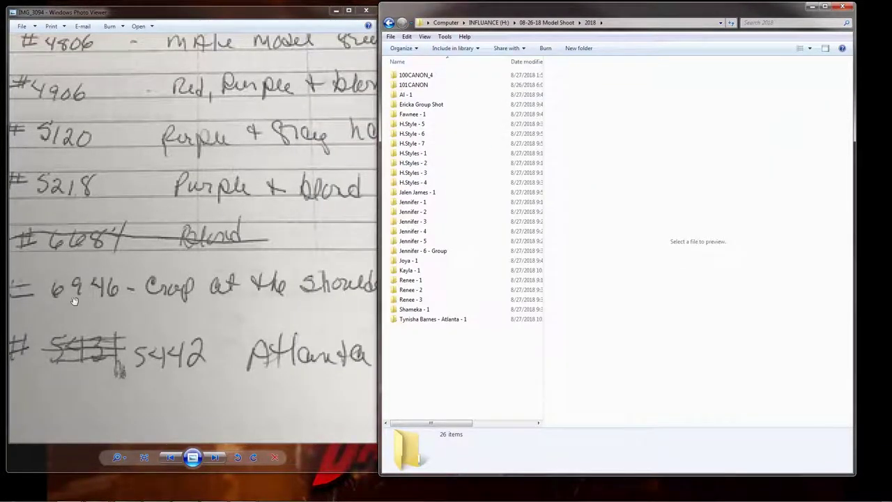
pyautogui.click(797, 24)
pyautogui.write('6946')
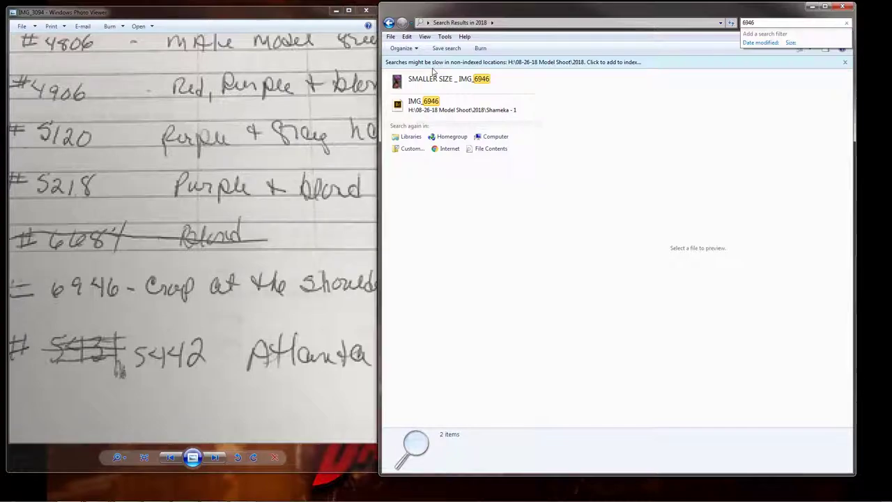
pyautogui.click(436, 79)
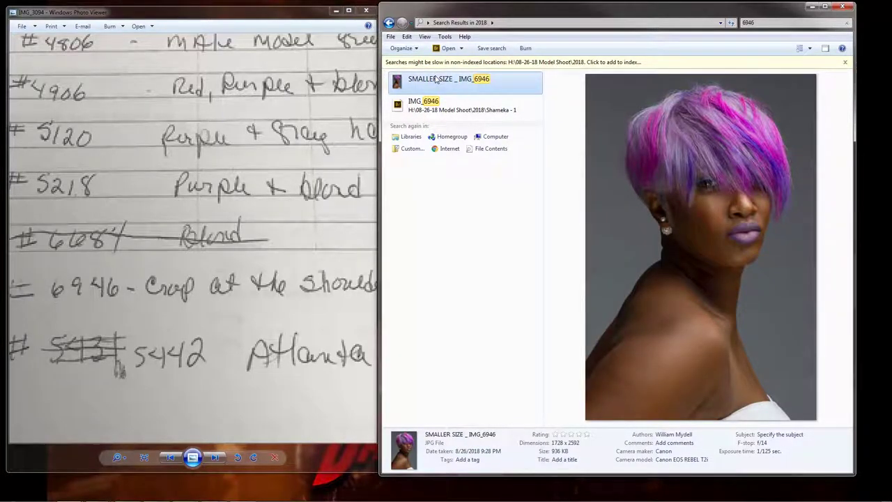
pyautogui.rightClick(438, 81)
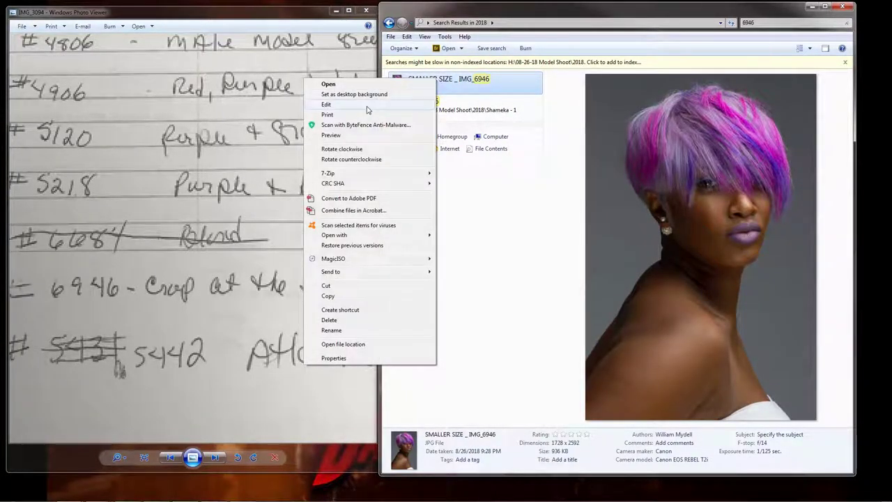
pyautogui.click(354, 135)
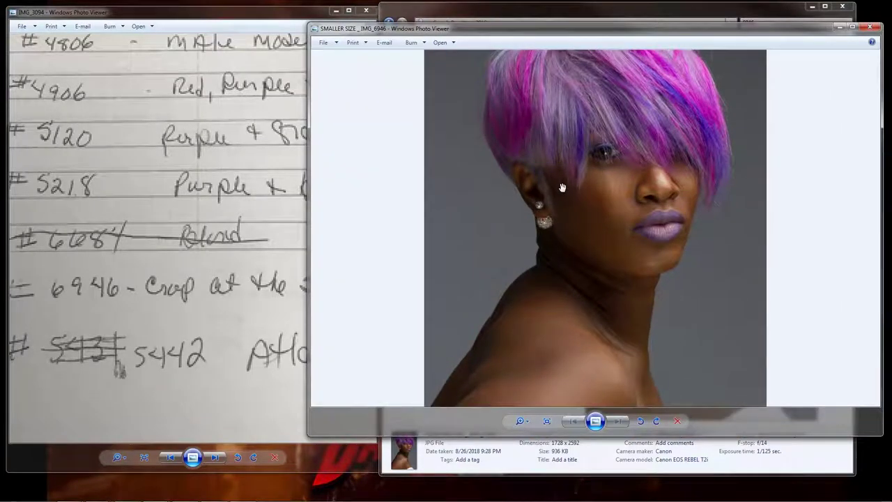
pyautogui.click(871, 27)
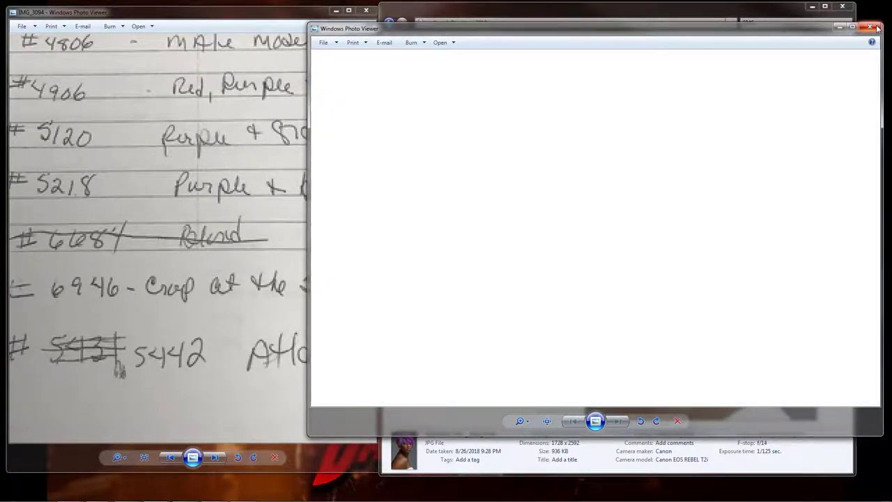
pyautogui.click(446, 106)
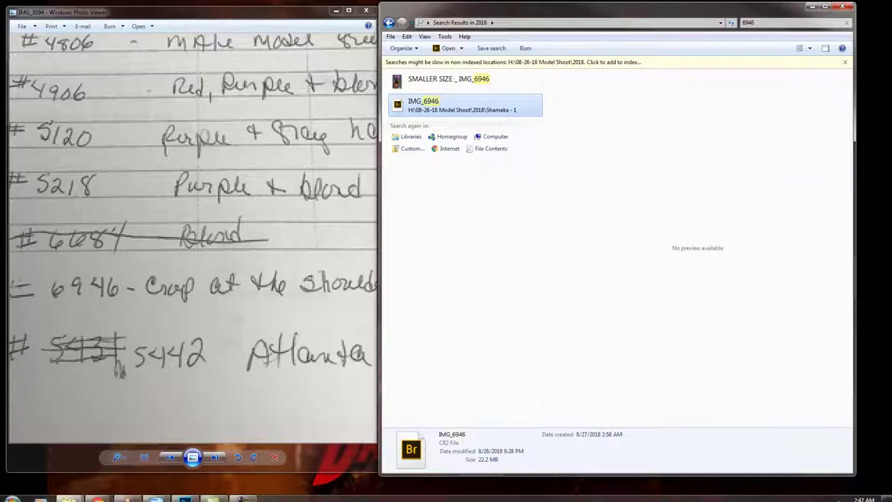
pyautogui.click(186, 494)
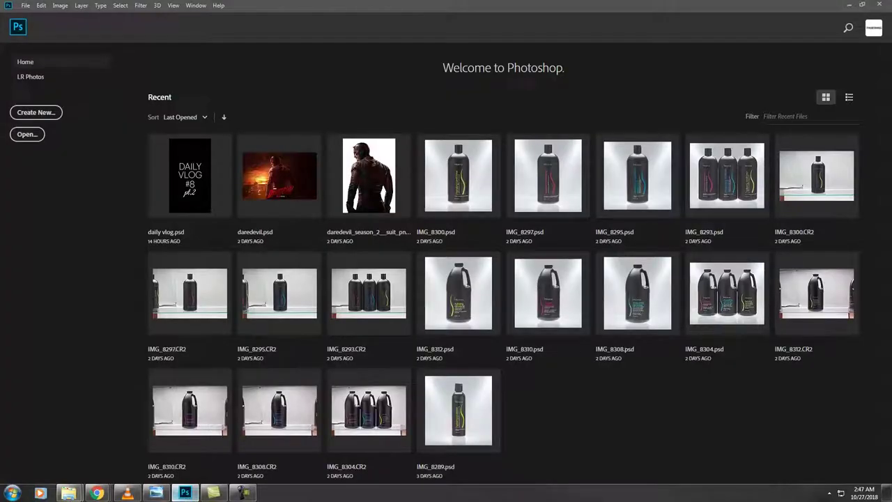
# Drag IMG_6946.CR2 from the 6946 search results into Photoshop's Camera Raw.
pyautogui.moveTo(69, 494)
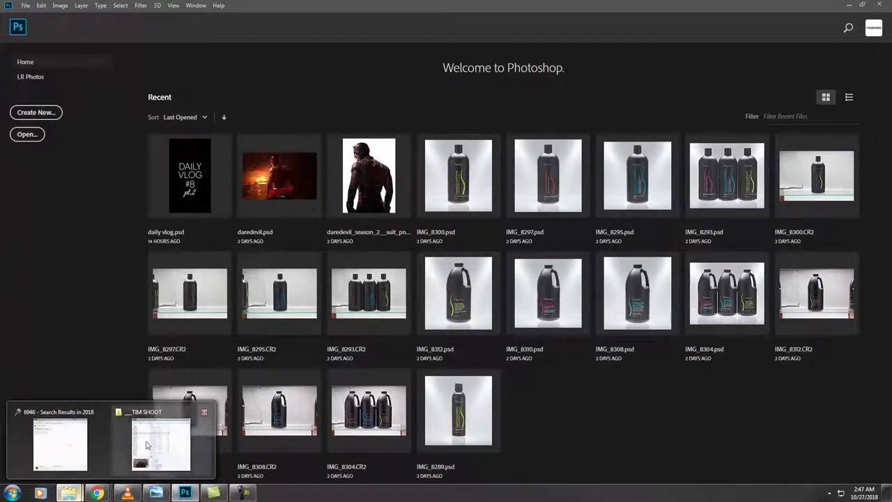
pyautogui.click(62, 444)
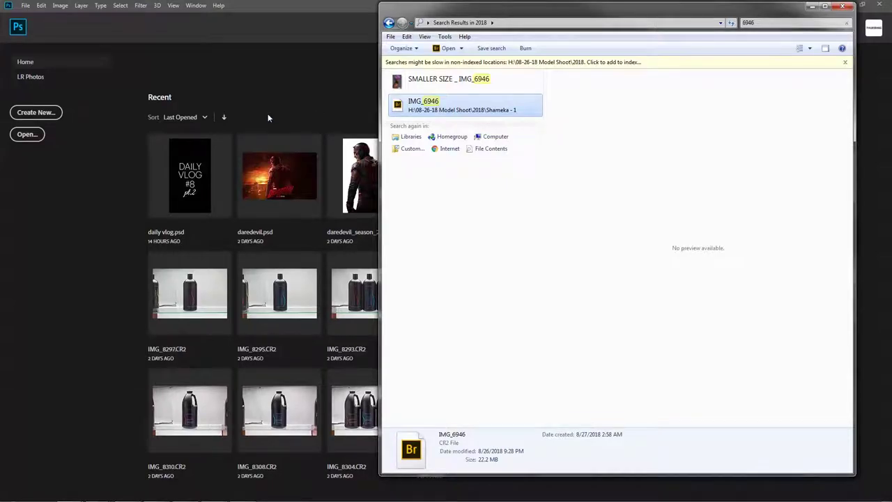
pyautogui.moveTo(268, 118); pyautogui.dragTo(267, 118)
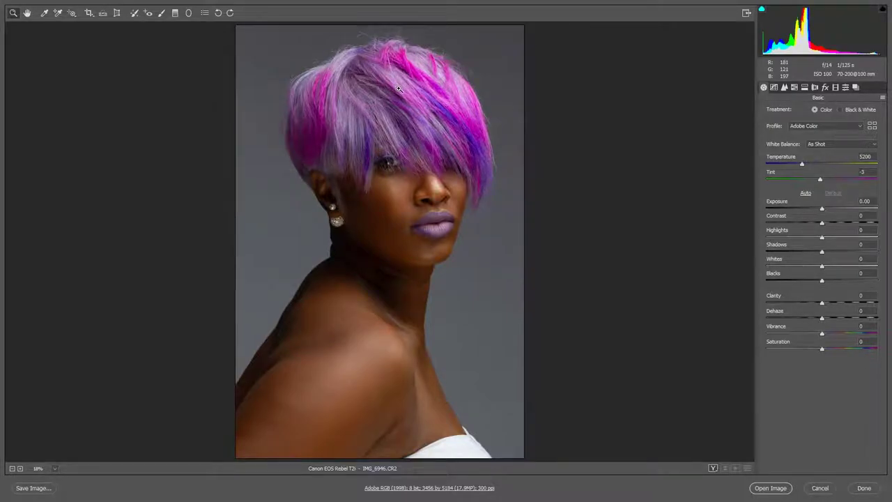
# Zoom the hair to 50%, pan to its top, then open the image with As Shot settings.
pyautogui.click(399, 88)
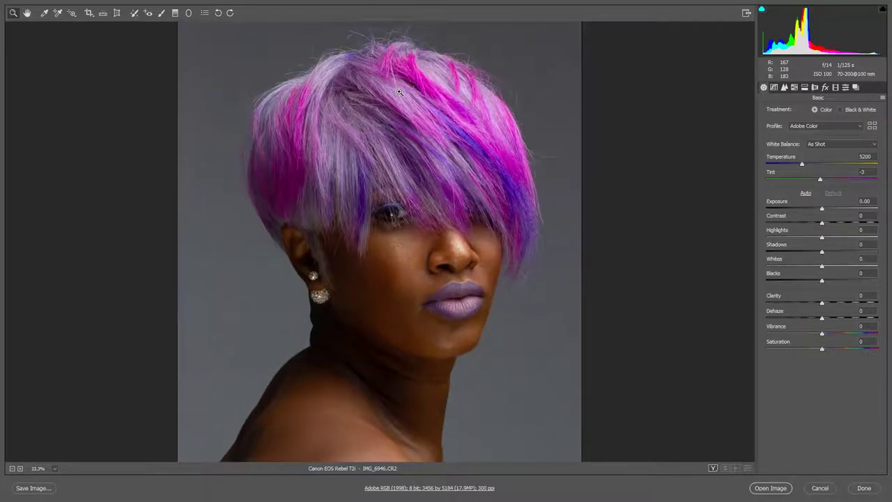
pyautogui.click(399, 91)
pyautogui.click(542, 194)
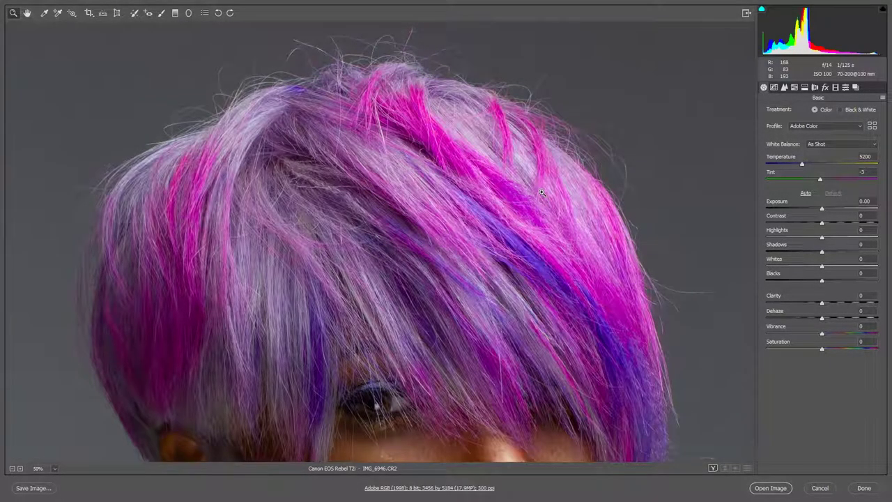
pyautogui.click(26, 13)
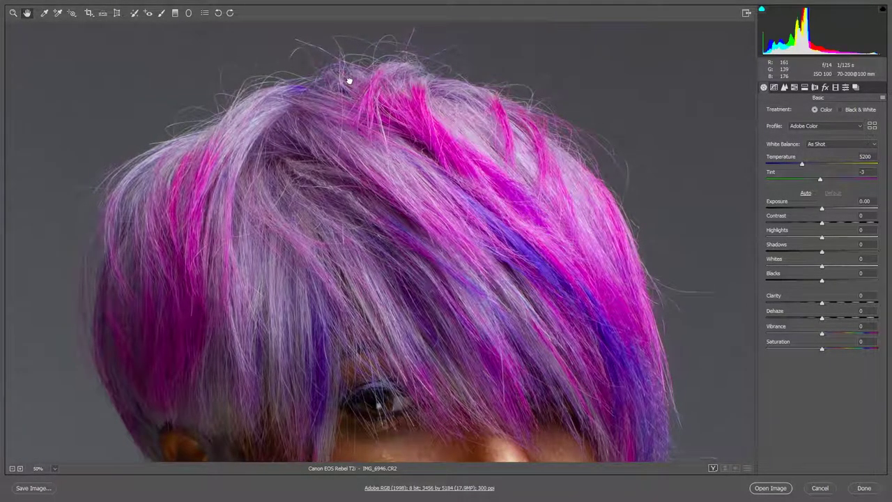
pyautogui.moveTo(315, 144); pyautogui.dragTo(357, 156)
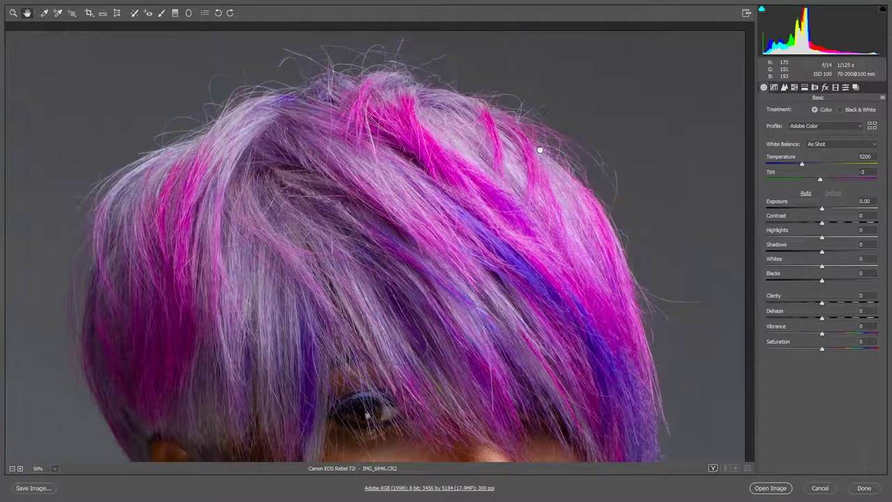
pyautogui.scroll(-3, 613, 177)
pyautogui.scroll(-4, 674, 223)
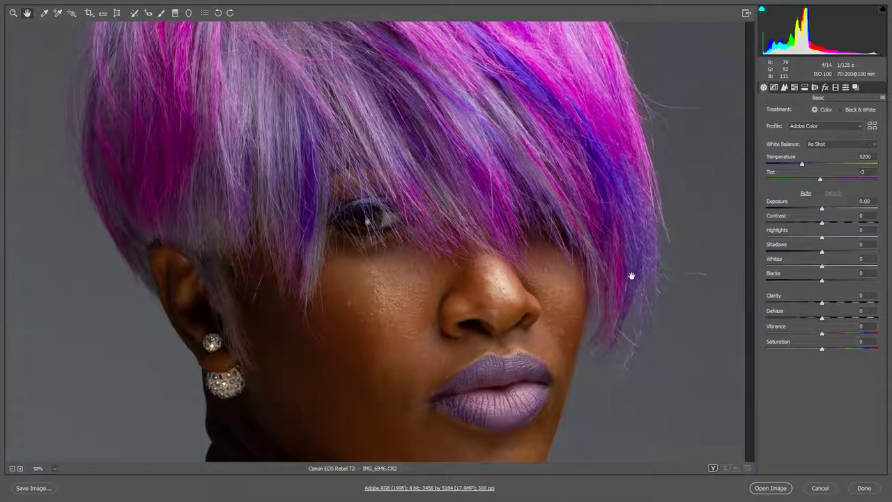
pyautogui.click(771, 488)
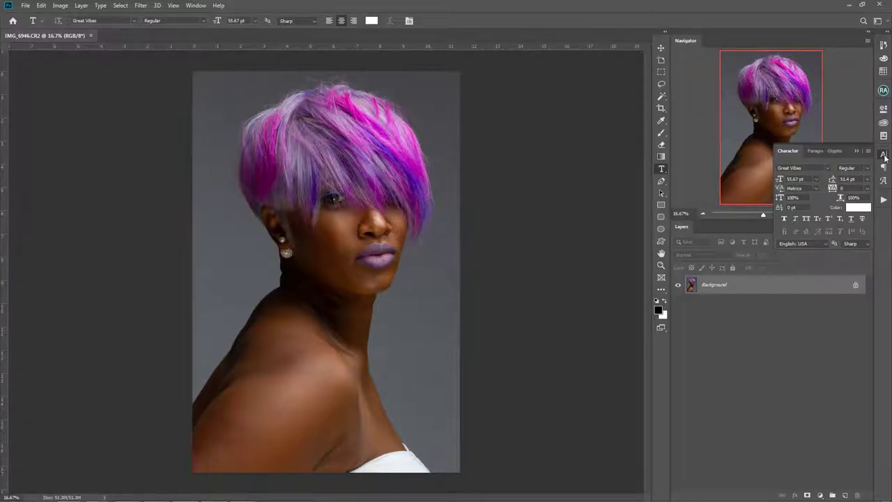
# Collapse the Character panel, add an empty Layer 1 above Background, and widen the panel dock.
pyautogui.click(853, 152)
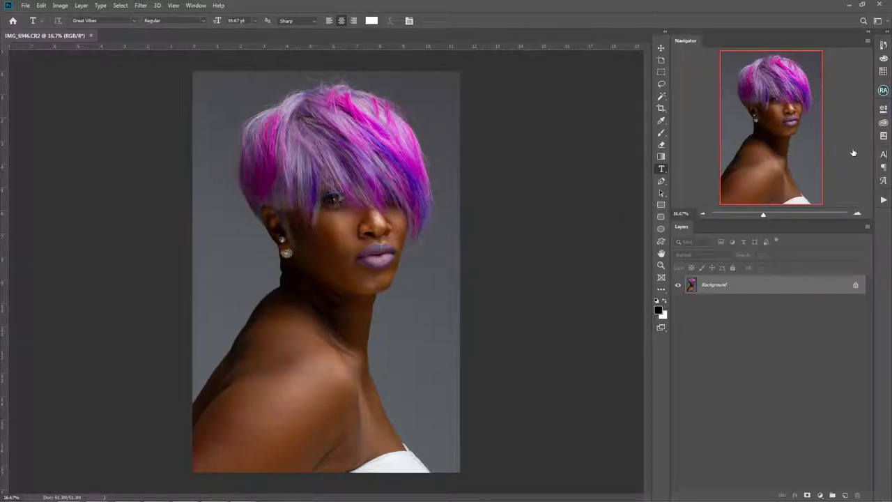
pyautogui.click(845, 495)
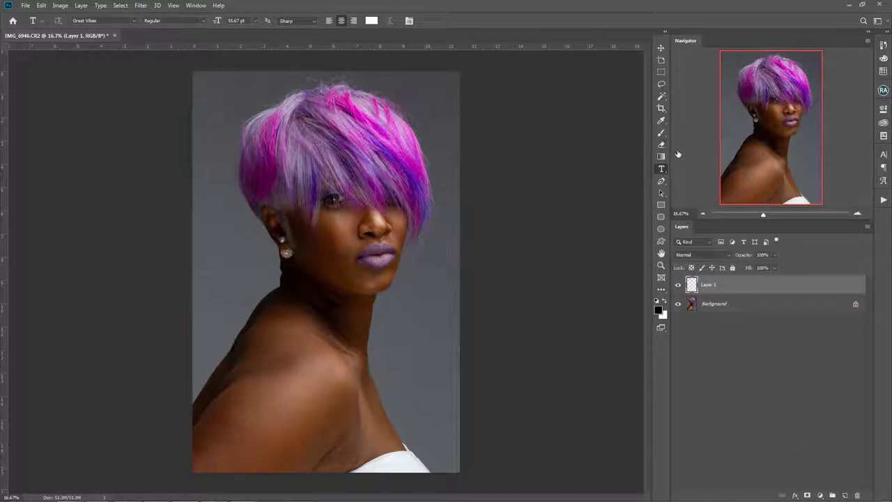
pyautogui.moveTo(669, 156); pyautogui.dragTo(576, 187)
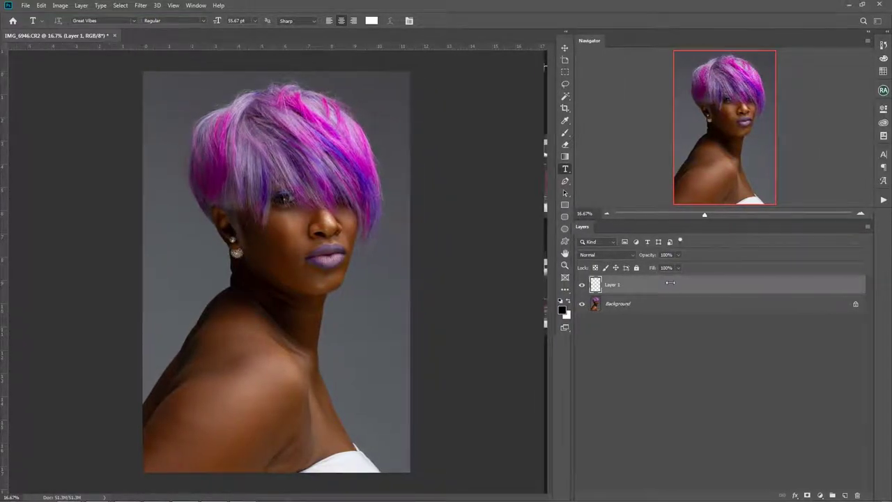
# Select the Brush tool and raise its Flow to 100%.
pyautogui.press('b')
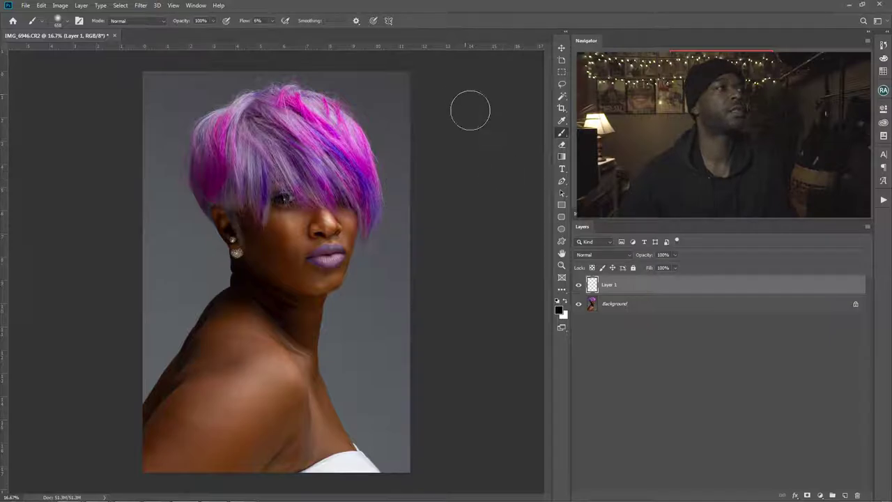
pyautogui.rightClick(456, 155)
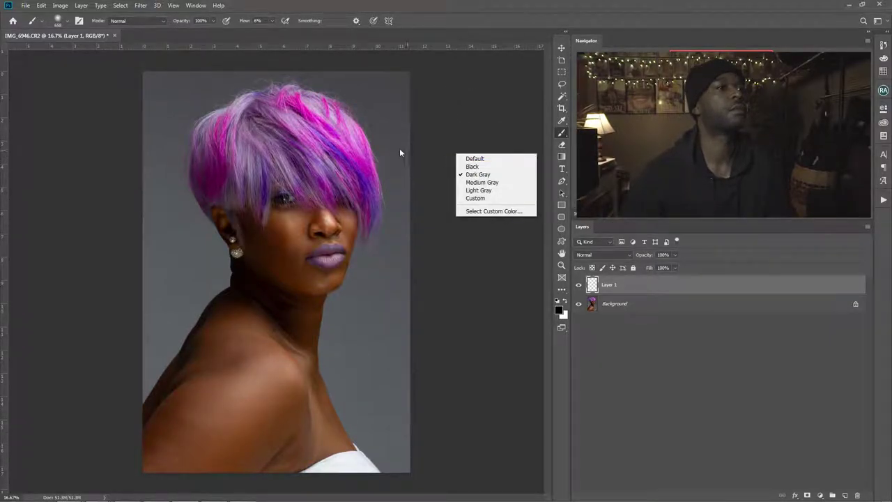
pyautogui.click(275, 23)
pyautogui.moveTo(274, 26); pyautogui.dragTo(317, 33)
pyautogui.rightClick(418, 187)
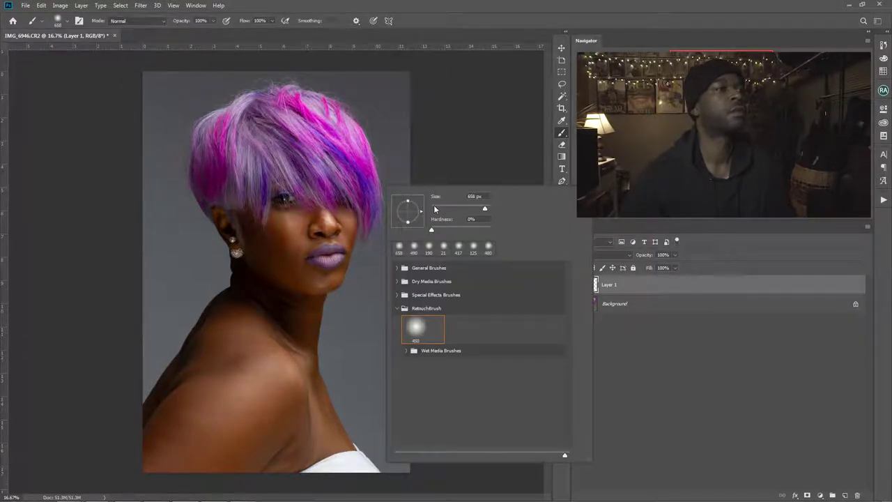
pyautogui.press('Return')
# Zoom into the hair and, with a smaller brush, paint black marks beside stray hairs at the crown and fringe.
pyautogui.moveTo(392, 139); pyautogui.dragTo(479, 196)
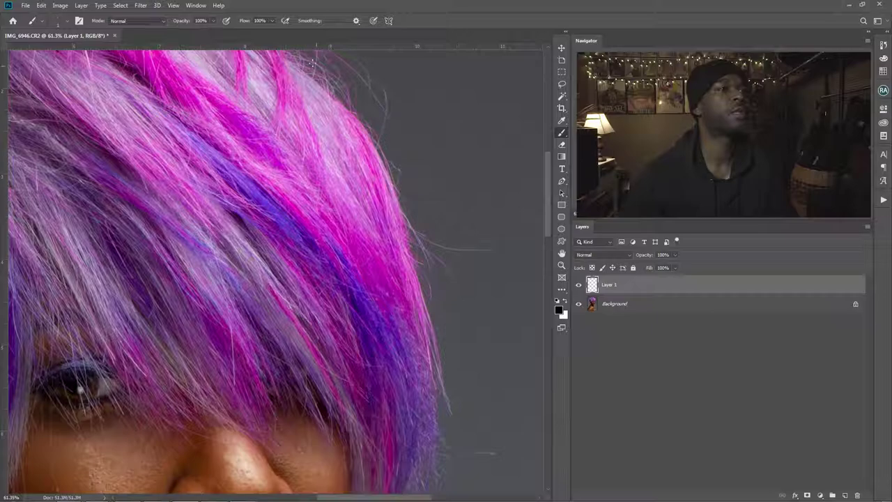
pyautogui.rightClick(461, 150)
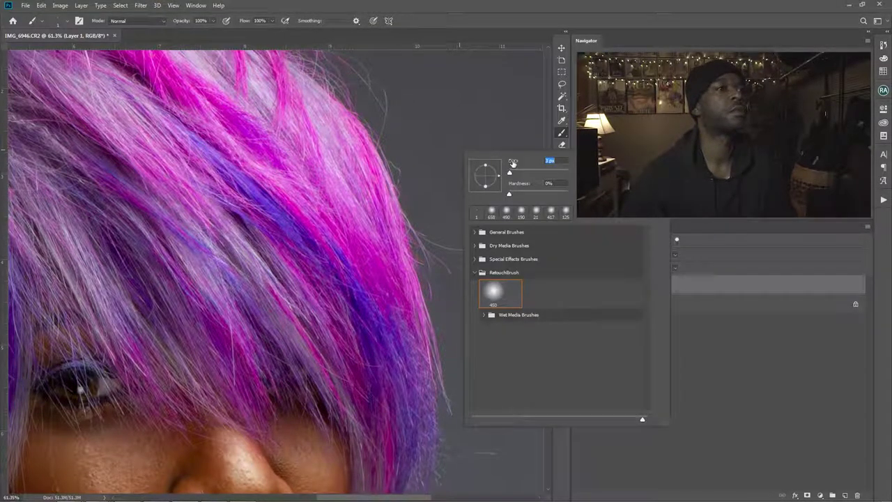
pyautogui.press('Return')
pyautogui.moveTo(458, 187)
pyautogui.mouseDown()
pyautogui.moveTo(446, 210)
pyautogui.moveTo(460, 226)
pyautogui.mouseUp()
pyautogui.moveTo(403, 137)
pyautogui.mouseDown()
pyautogui.moveTo(431, 227)
pyautogui.moveTo(421, 217)
pyautogui.mouseUp()
pyautogui.moveTo(323, 116); pyautogui.dragTo(310, 133)
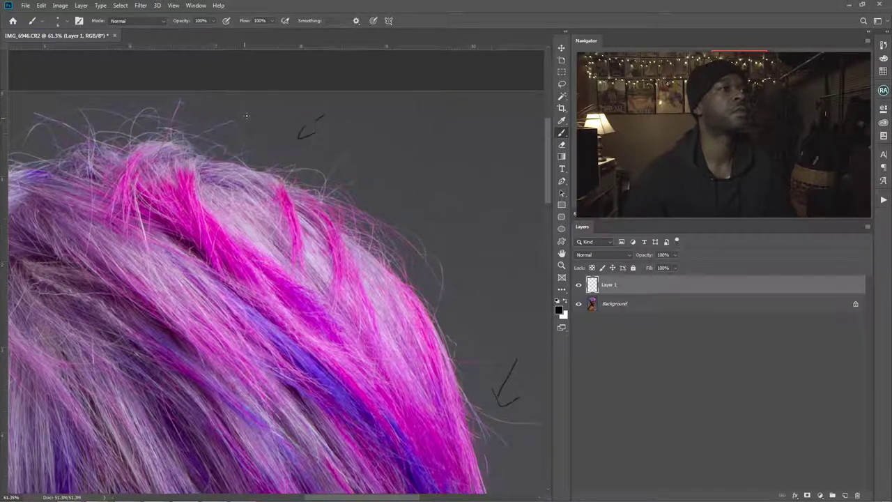
pyautogui.moveTo(413, 222); pyautogui.dragTo(381, 189)
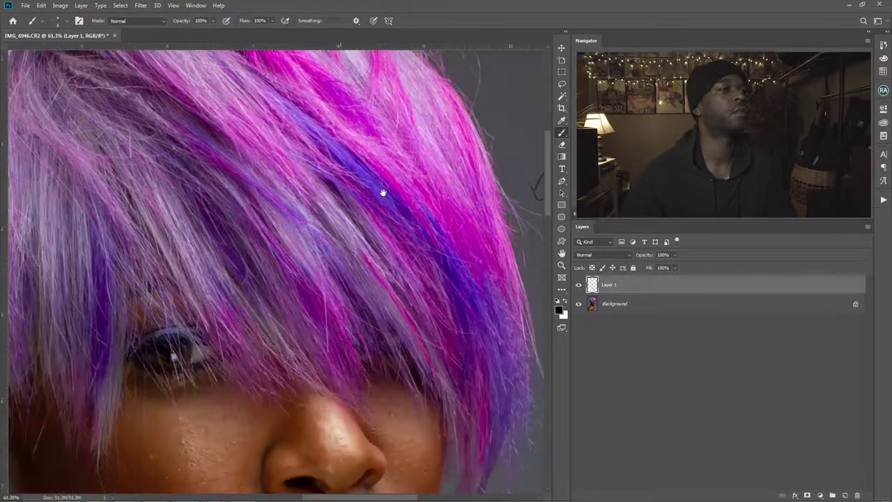
pyautogui.moveTo(380, 249)
pyautogui.mouseDown()
pyautogui.moveTo(374, 265)
pyautogui.moveTo(392, 225)
pyautogui.moveTo(414, 248)
pyautogui.moveTo(404, 271)
pyautogui.mouseUp()
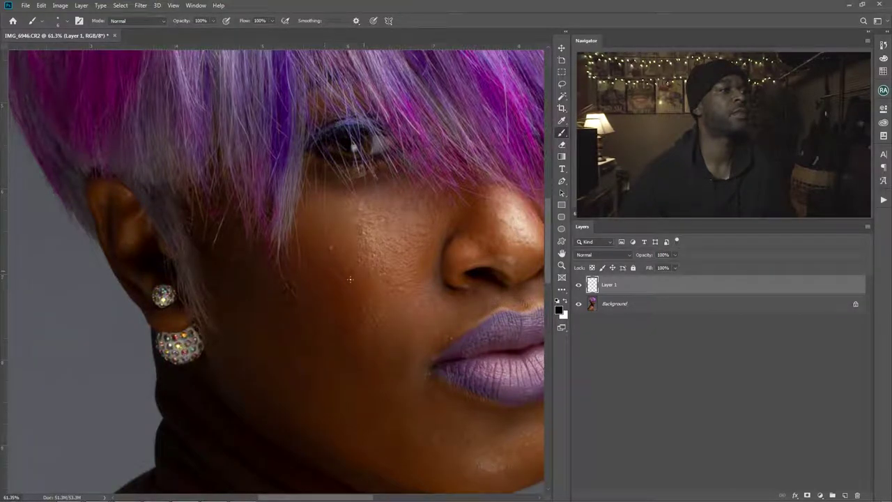
pyautogui.moveTo(243, 271); pyautogui.dragTo(265, 289)
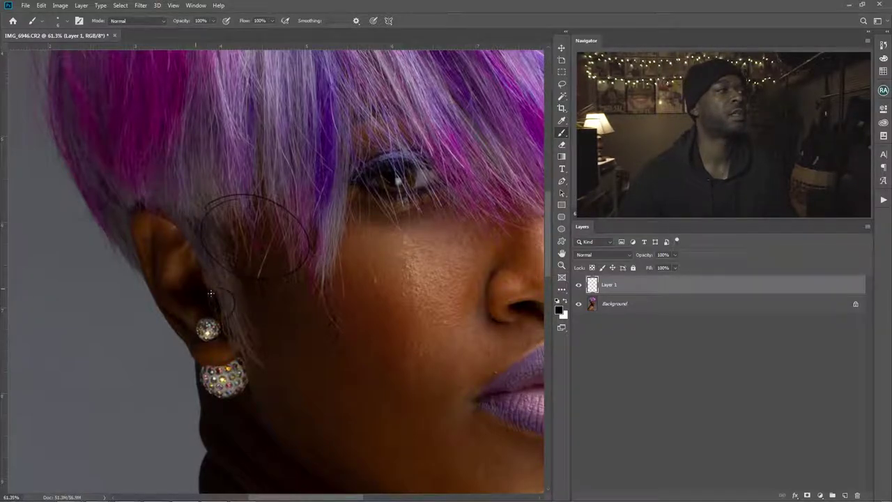
pyautogui.hscroll(5, 266, 271)
pyautogui.scroll(1, 266, 270)
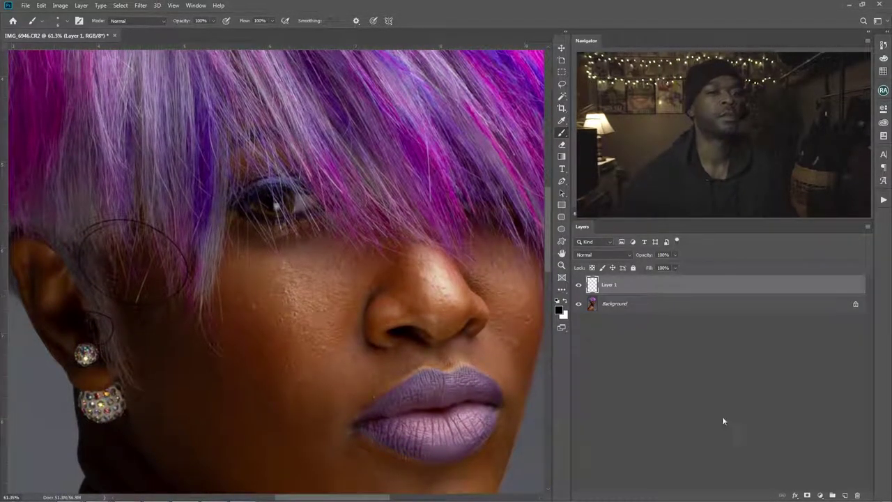
pyautogui.click(559, 312)
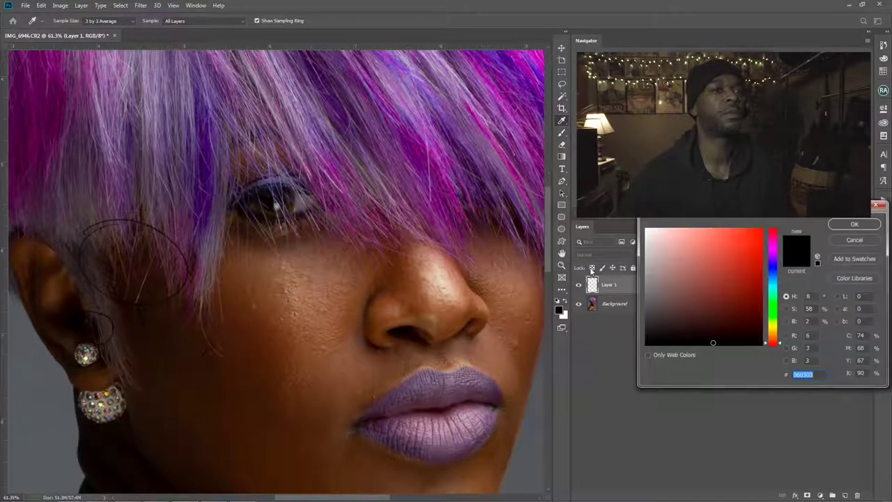
# Set the foreground colour to bright green 03fd26 and return to the Brush at the nose and lips.
pyautogui.write('03fd26')
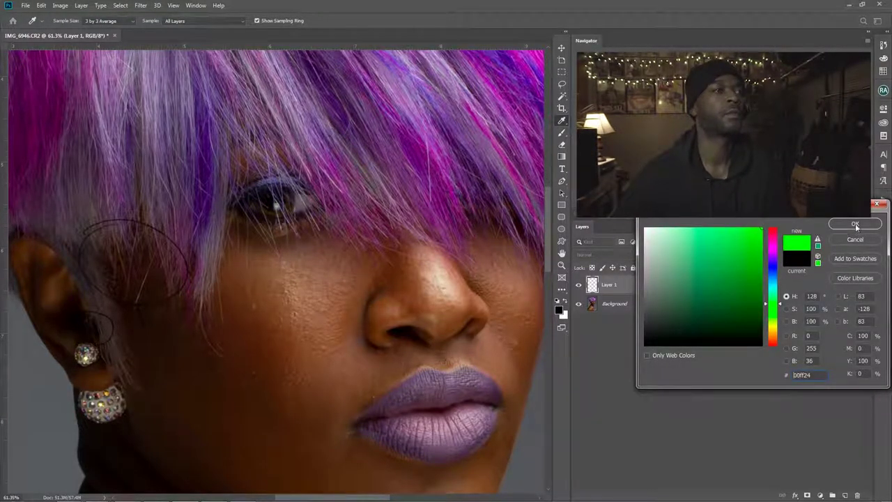
pyautogui.click(854, 224)
pyautogui.press('b')
pyautogui.scroll(3, 439, 254)
pyautogui.moveTo(436, 253); pyautogui.dragTo(441, 232)
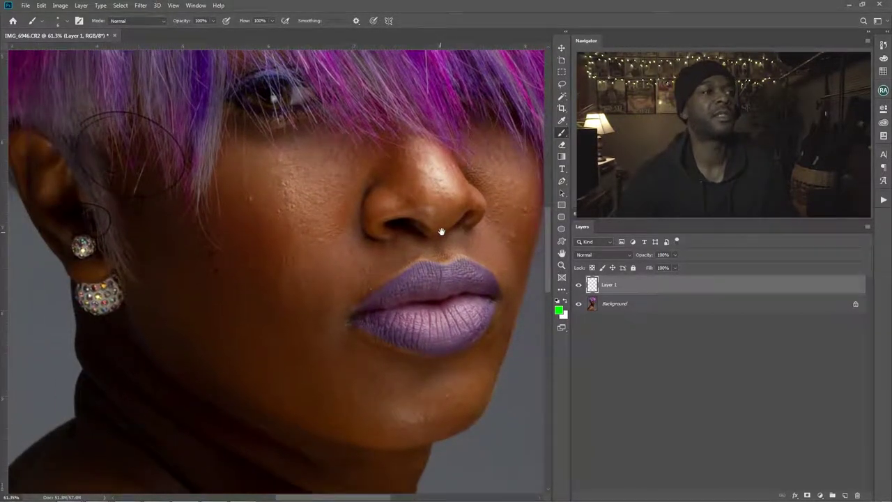
pyautogui.scroll(5, 425, 227)
pyautogui.scroll(-2, 376, 199)
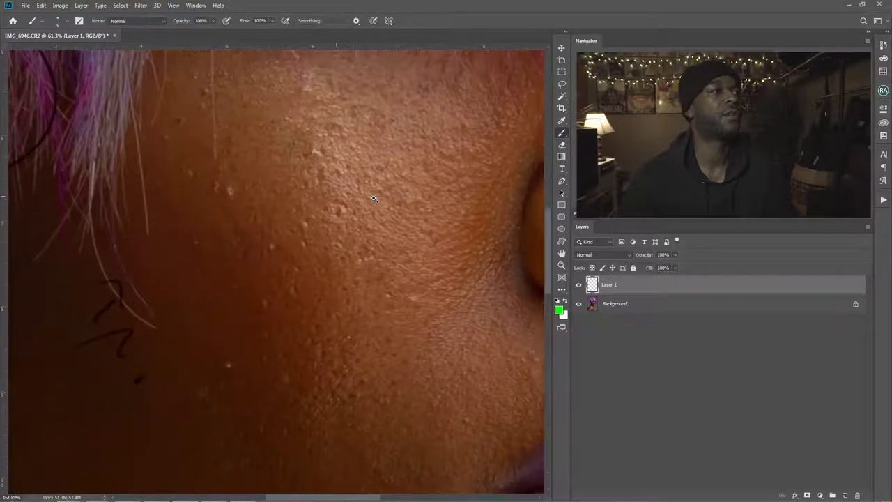
# Circle the cheek blemishes and the blemish at the lip corner in green.
pyautogui.moveTo(251, 185); pyautogui.dragTo(254, 186)
pyautogui.moveTo(210, 120); pyautogui.dragTo(213, 122)
pyautogui.moveTo(219, 351)
pyautogui.mouseDown()
pyautogui.moveTo(208, 389)
pyautogui.moveTo(219, 355)
pyautogui.mouseUp()
pyautogui.moveTo(218, 355); pyautogui.dragTo(351, 297)
pyautogui.hscroll(10, 352, 297)
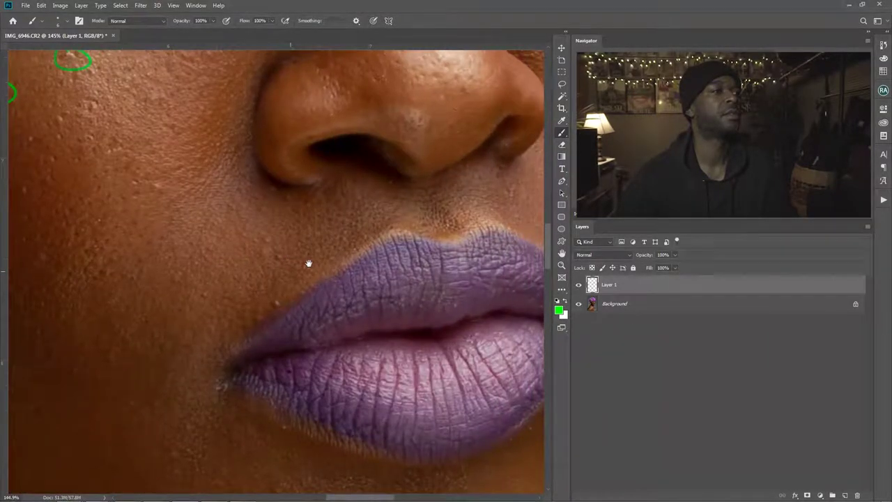
pyautogui.moveTo(237, 382); pyautogui.dragTo(238, 381)
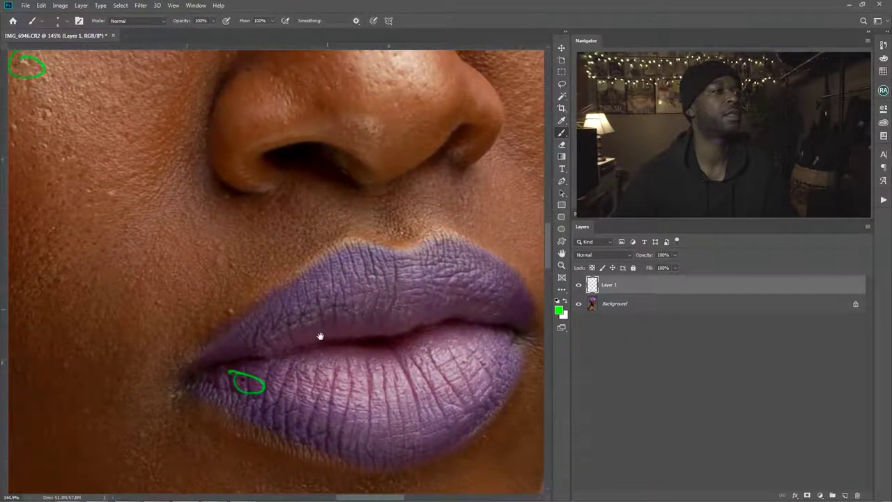
pyautogui.scroll(6, 328, 339)
pyautogui.hscroll(4, 303, 349)
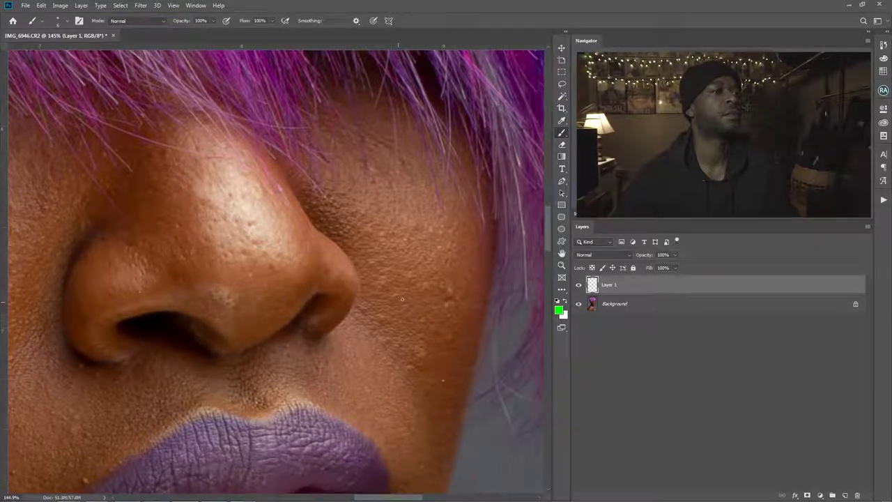
# Mark a spot below the hair and circle the flyaway hair ends beside the jaw.
pyautogui.moveTo(430, 285); pyautogui.dragTo(430, 287)
pyautogui.scroll(-5, 398, 323)
pyautogui.scroll(-5, 414, 286)
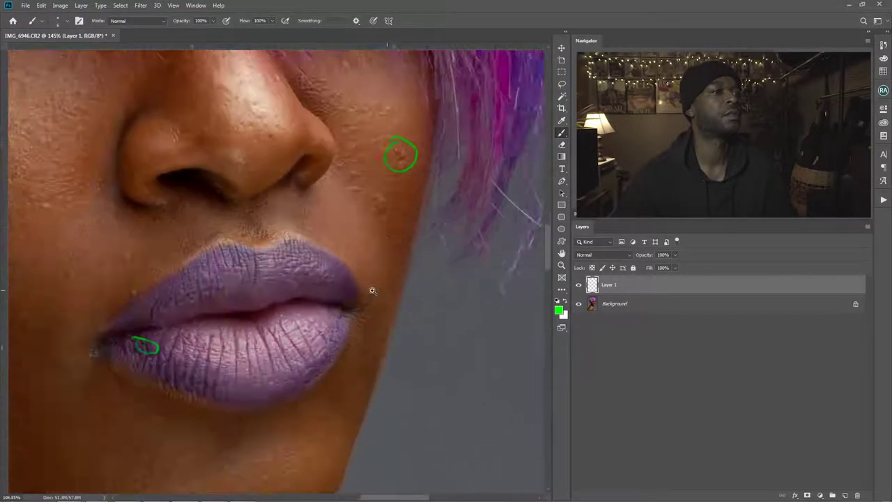
pyautogui.moveTo(458, 320); pyautogui.dragTo(446, 350)
pyautogui.moveTo(418, 237); pyautogui.dragTo(411, 231)
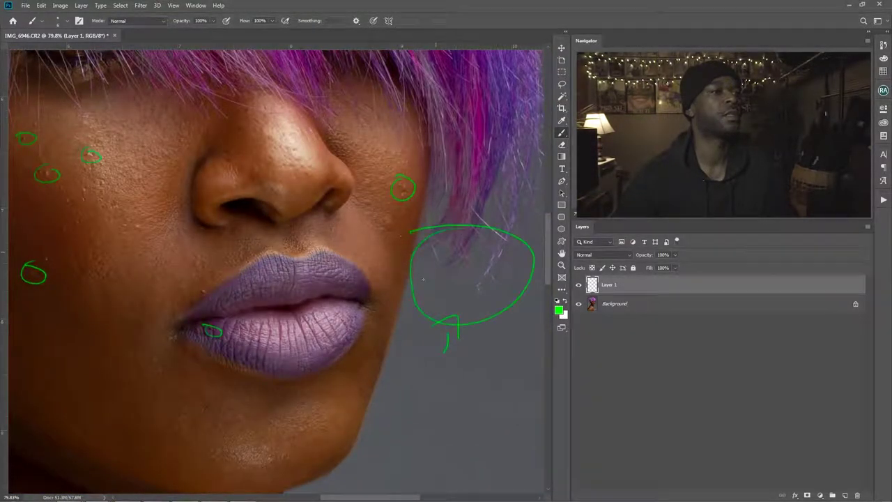
pyautogui.scroll(-10, 391, 301)
pyautogui.hscroll(-10, 377, 300)
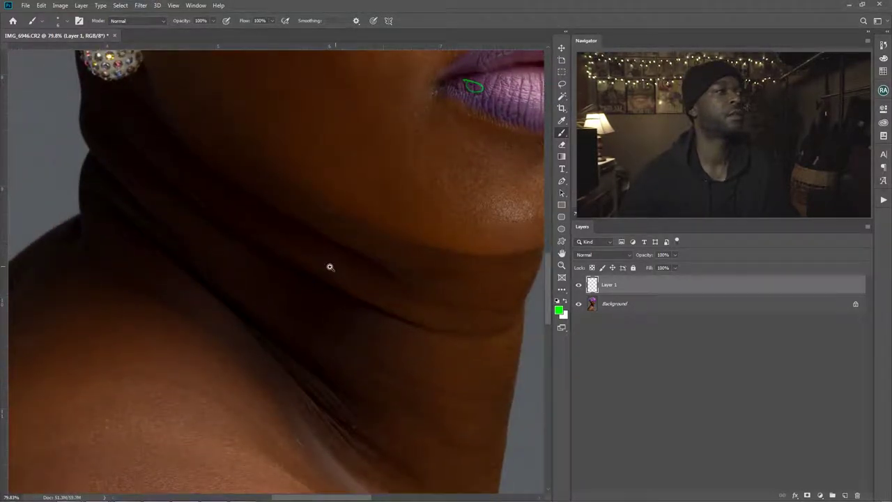
pyautogui.scroll(-2, 329, 268)
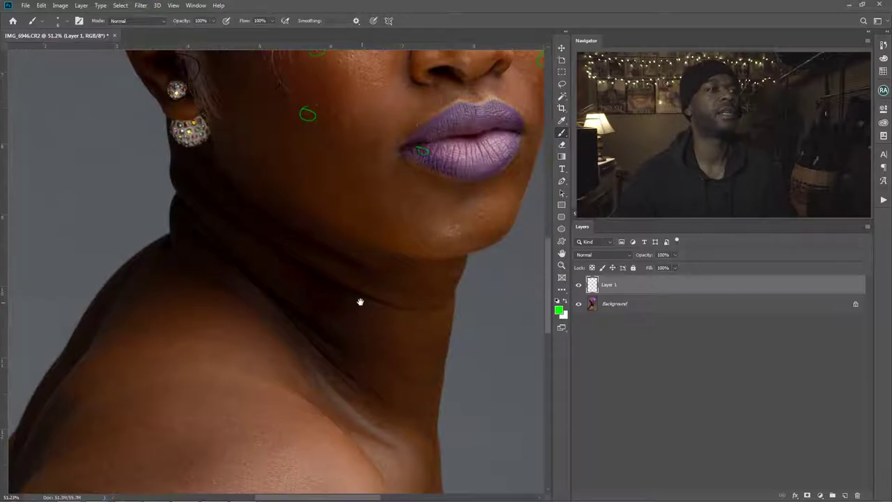
pyautogui.hscroll(3, 352, 304)
pyautogui.scroll(-2, 318, 267)
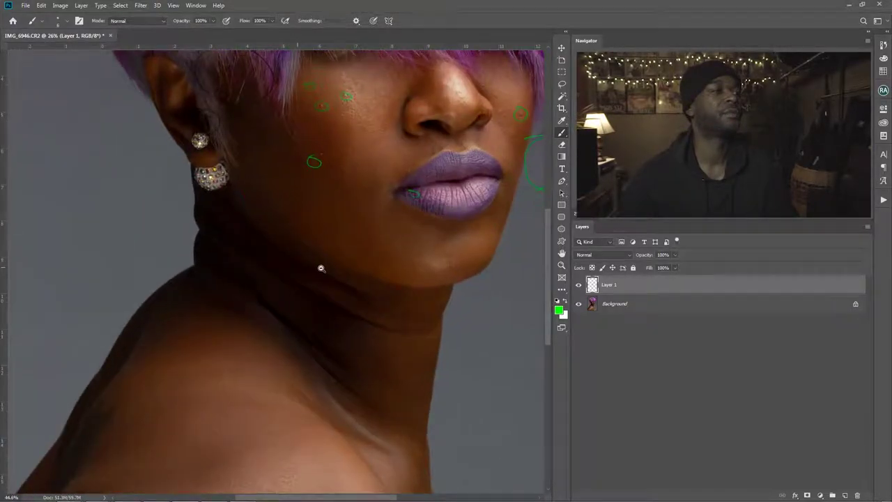
pyautogui.scroll(-1, 317, 267)
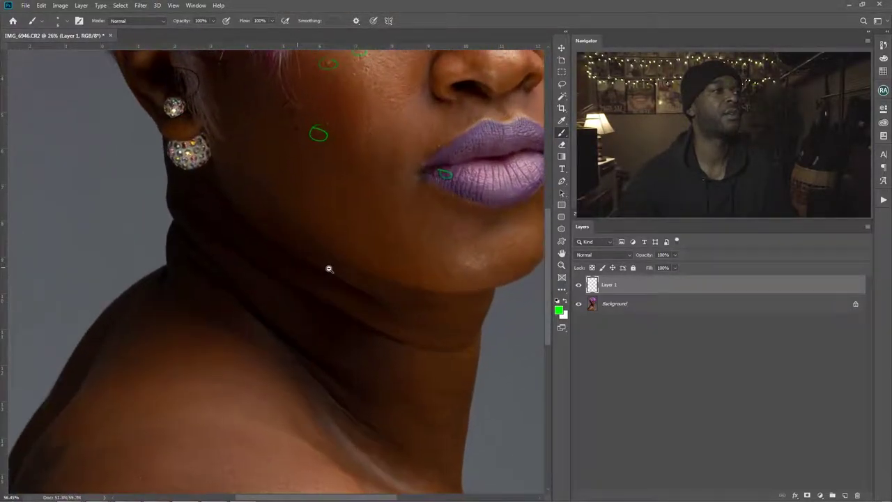
pyautogui.scroll(2, 319, 265)
pyautogui.scroll(1, 324, 265)
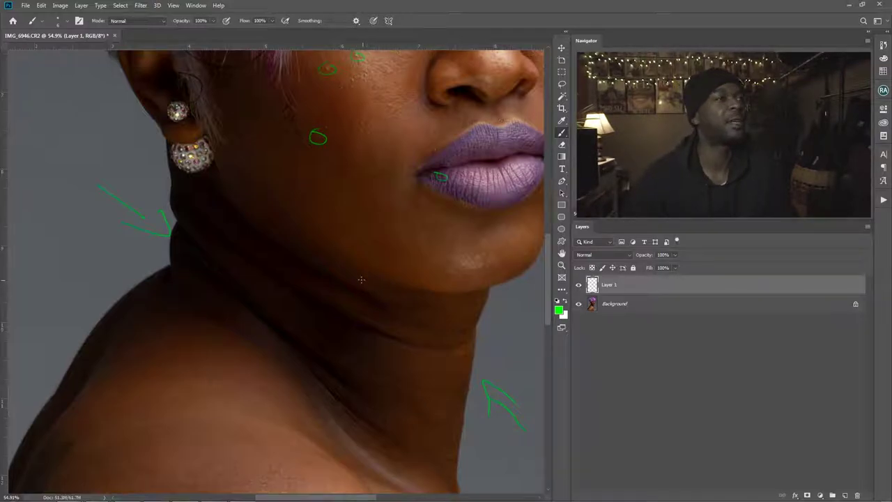
# Along the neck and shoulder, circle the underarm crease and arrow the back of the shoulder in green.
pyautogui.moveTo(349, 275); pyautogui.dragTo(356, 278)
pyautogui.moveTo(339, 247); pyautogui.dragTo(395, 303)
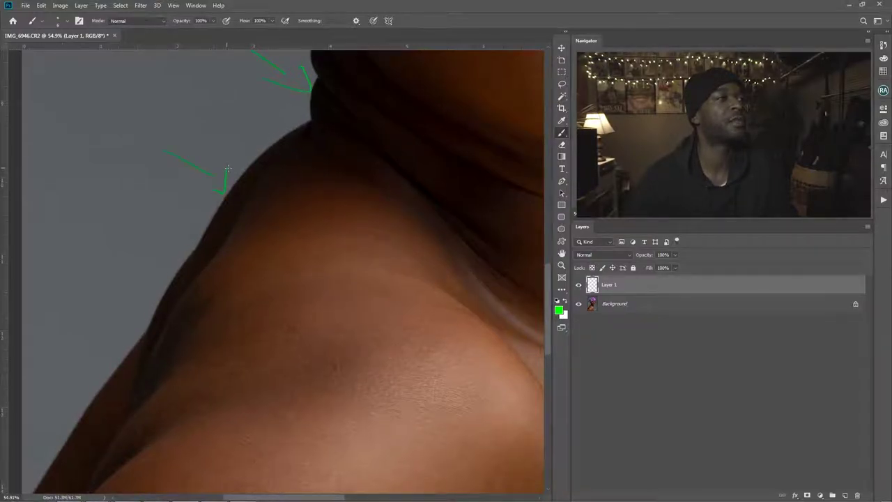
pyautogui.moveTo(253, 398); pyautogui.dragTo(287, 265)
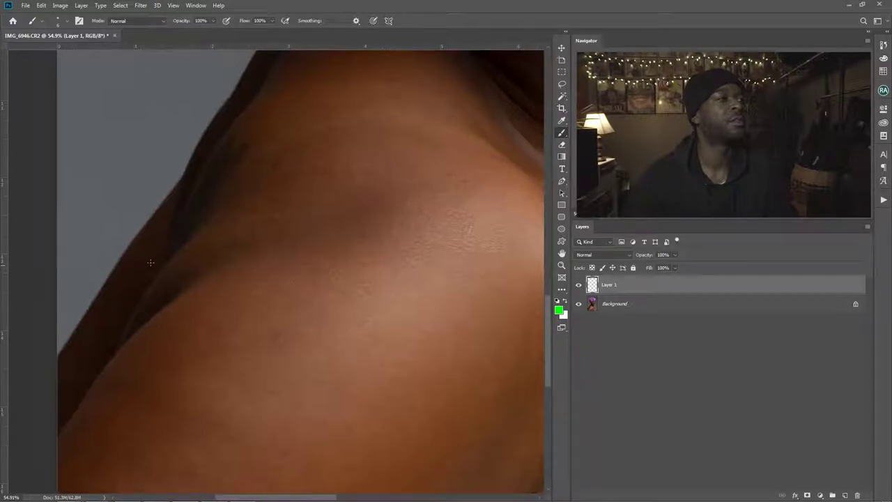
pyautogui.moveTo(248, 291); pyautogui.dragTo(256, 302)
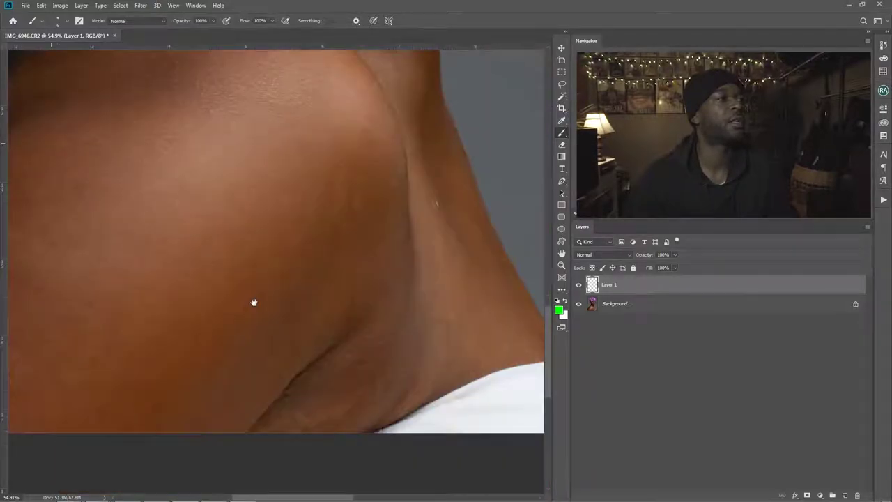
pyautogui.moveTo(302, 304)
pyautogui.mouseDown()
pyautogui.moveTo(309, 325)
pyautogui.moveTo(259, 256)
pyautogui.moveTo(307, 285)
pyautogui.mouseUp()
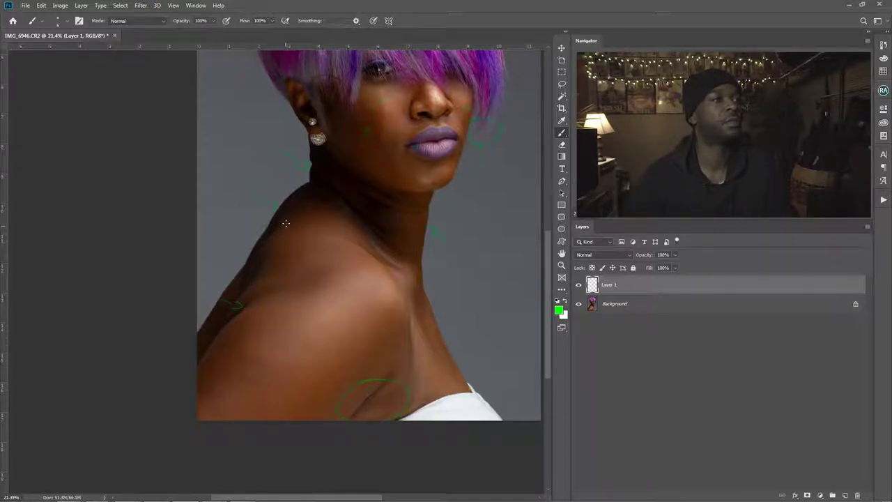
pyautogui.moveTo(313, 235); pyautogui.dragTo(328, 233)
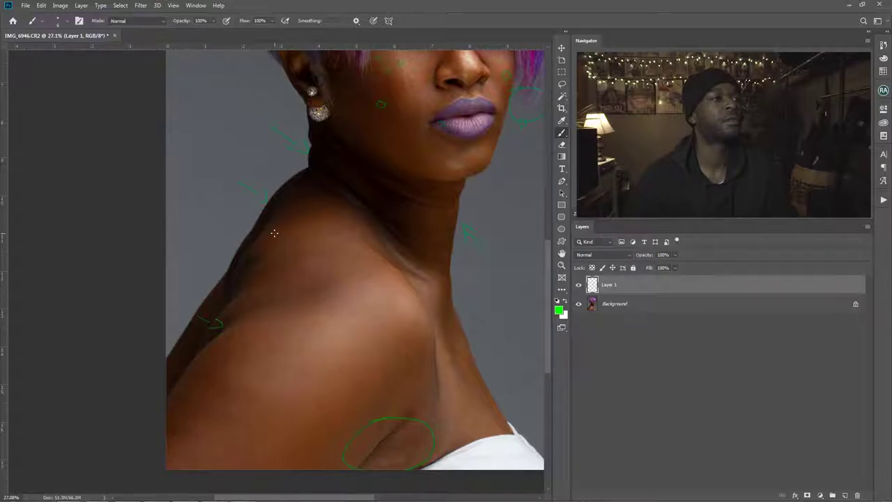
pyautogui.moveTo(273, 268)
pyautogui.mouseDown()
pyautogui.moveTo(249, 290)
pyautogui.moveTo(265, 313)
pyautogui.moveTo(307, 187)
pyautogui.mouseUp()
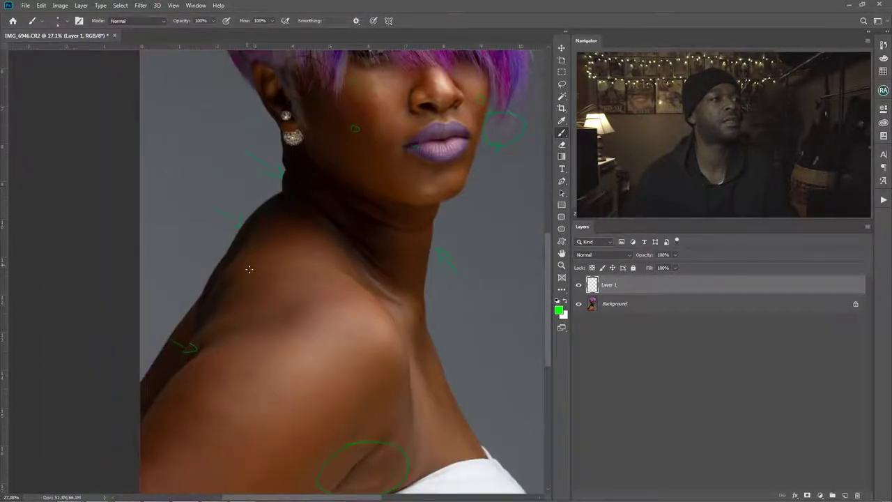
pyautogui.scroll(-5, 273, 246)
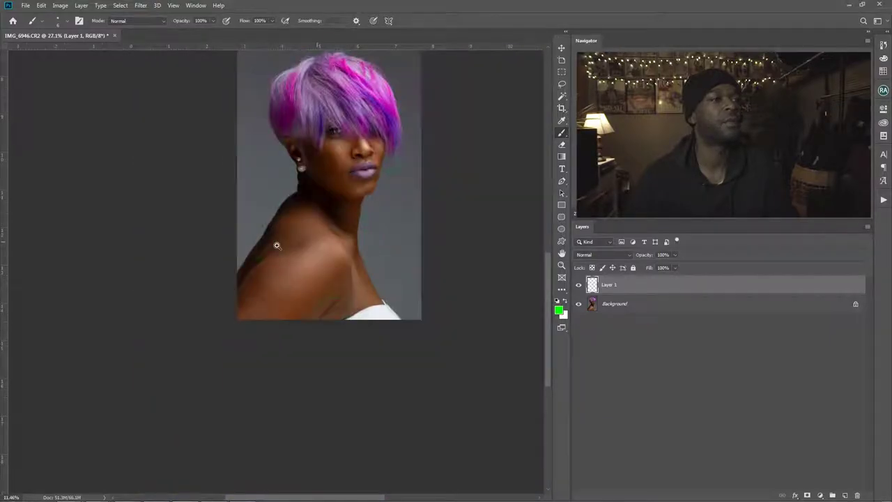
# Crop the bottom to the shoulders and narrow the left side, checking the client's 6946 note.
pyautogui.scroll(-1, 274, 246)
pyautogui.press('c')
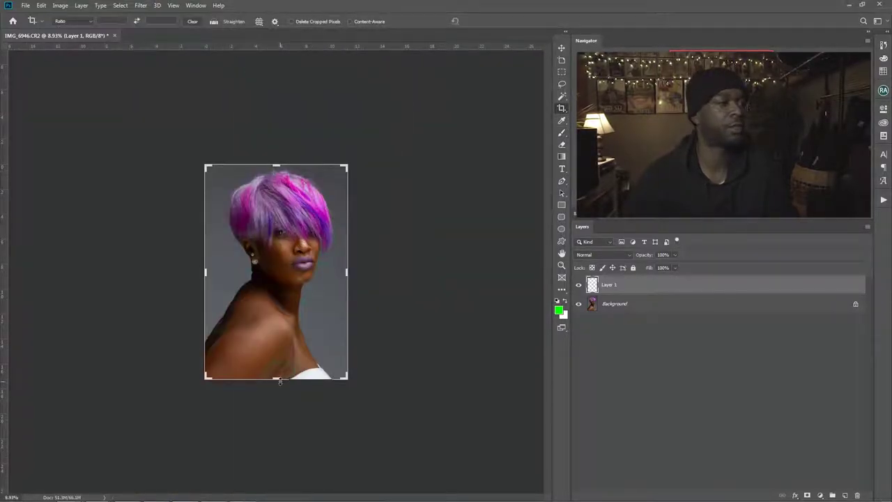
pyautogui.moveTo(279, 380); pyautogui.dragTo(293, 342)
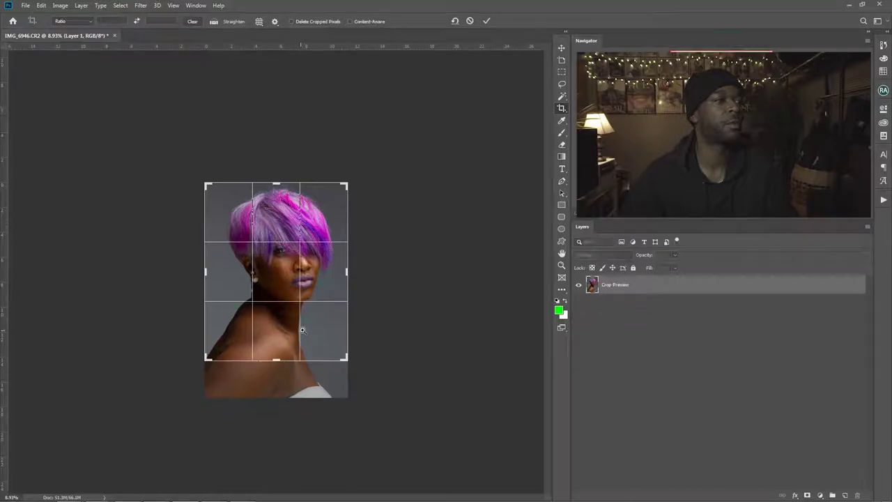
pyautogui.scroll(3, 331, 331)
pyautogui.scroll(1, 331, 331)
pyautogui.moveTo(277, 424); pyautogui.dragTo(280, 423)
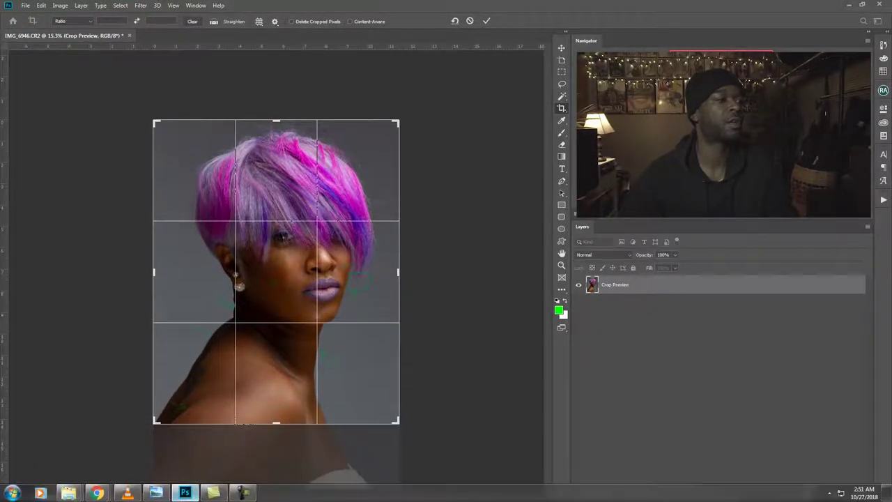
pyautogui.click(156, 493)
pyautogui.moveTo(222, 317); pyautogui.dragTo(187, 324)
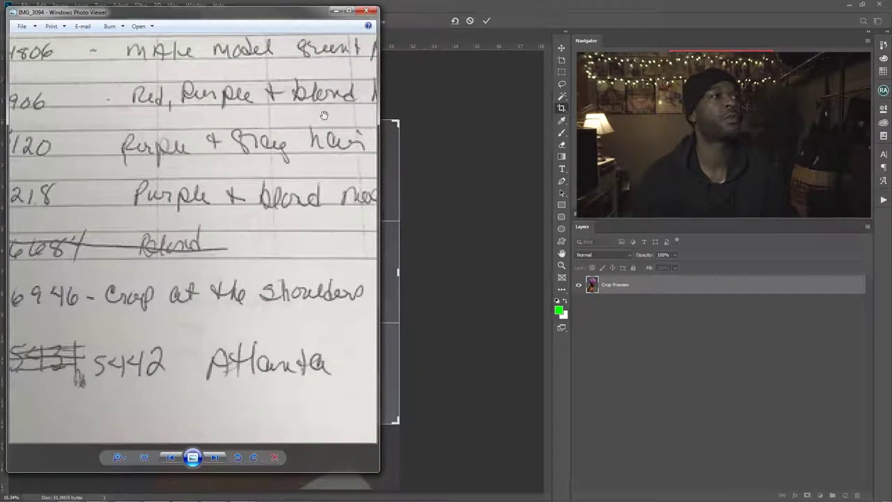
pyautogui.click(336, 10)
pyautogui.moveTo(276, 424); pyautogui.dragTo(277, 432)
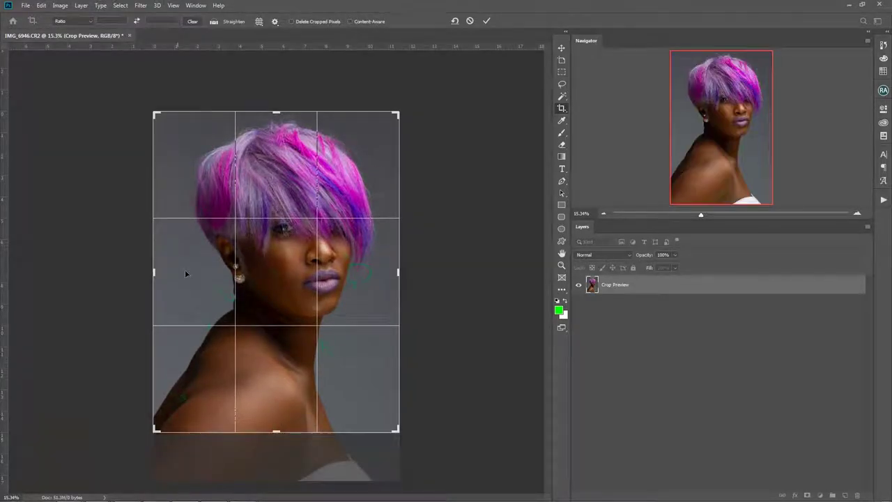
pyautogui.moveTo(157, 271); pyautogui.dragTo(163, 271)
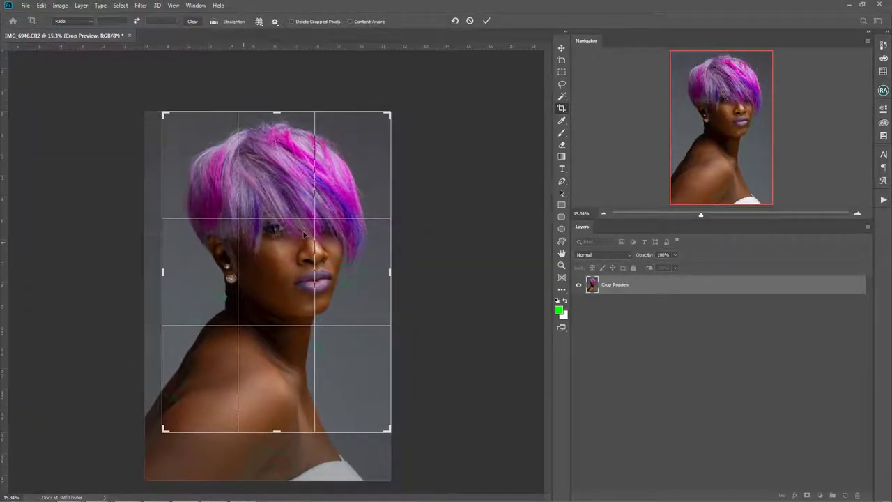
pyautogui.click(488, 21)
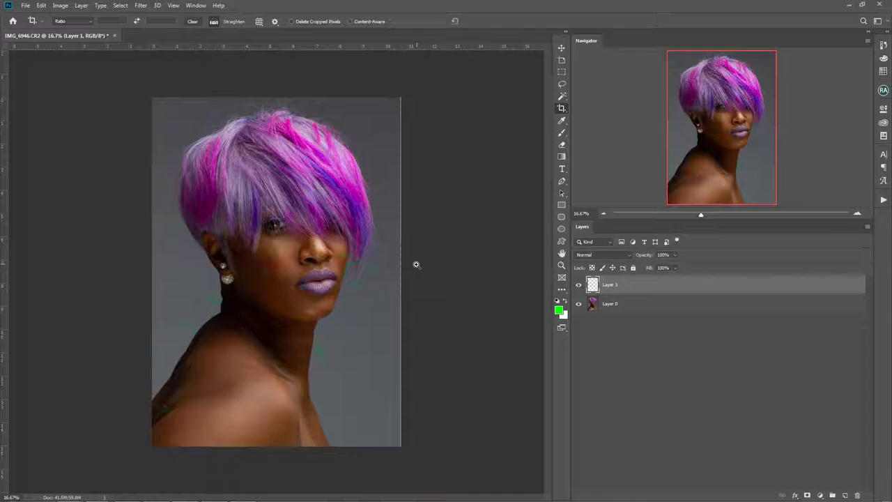
# Trim the right side of the crop and commit the revised crop.
pyautogui.scroll(2, 418, 263)
pyautogui.scroll(-1, 412, 265)
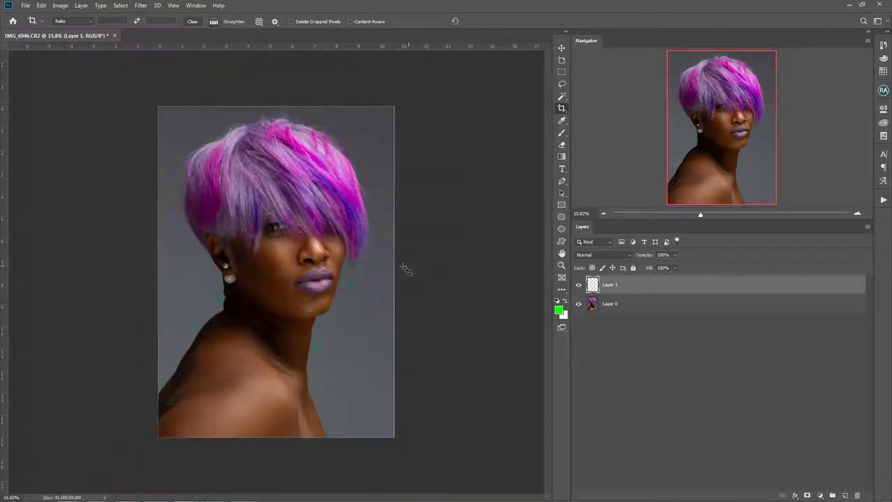
pyautogui.moveTo(396, 274); pyautogui.dragTo(392, 271)
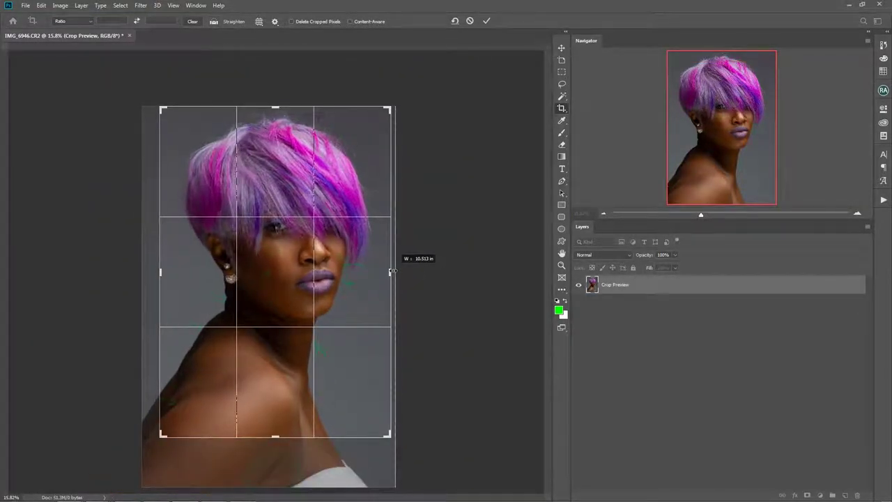
pyautogui.click(486, 20)
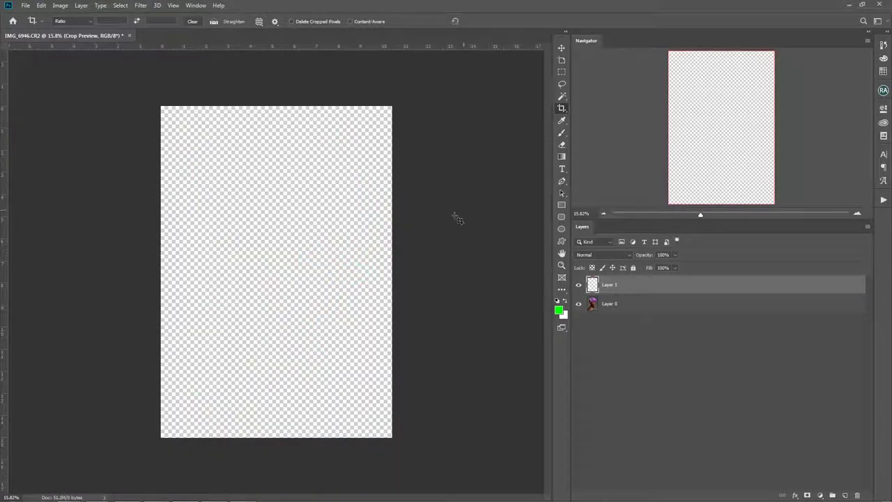
pyautogui.scroll(3, 291, 336)
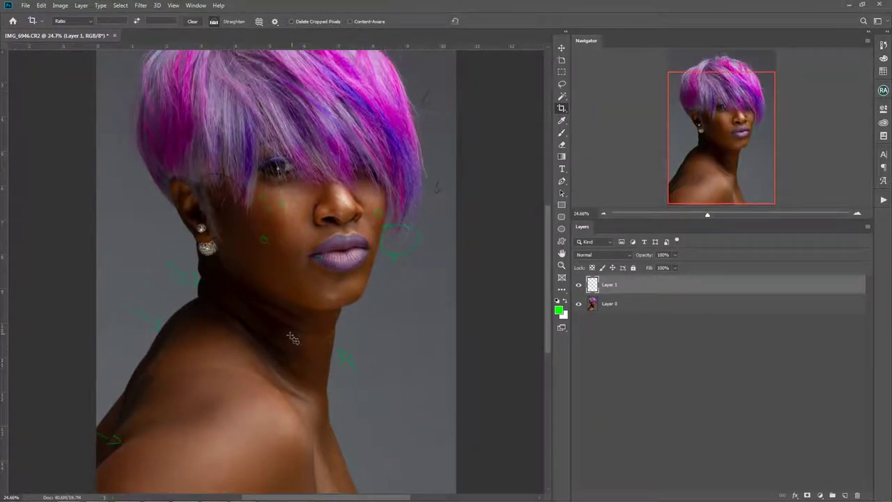
pyautogui.moveTo(291, 337); pyautogui.dragTo(295, 306)
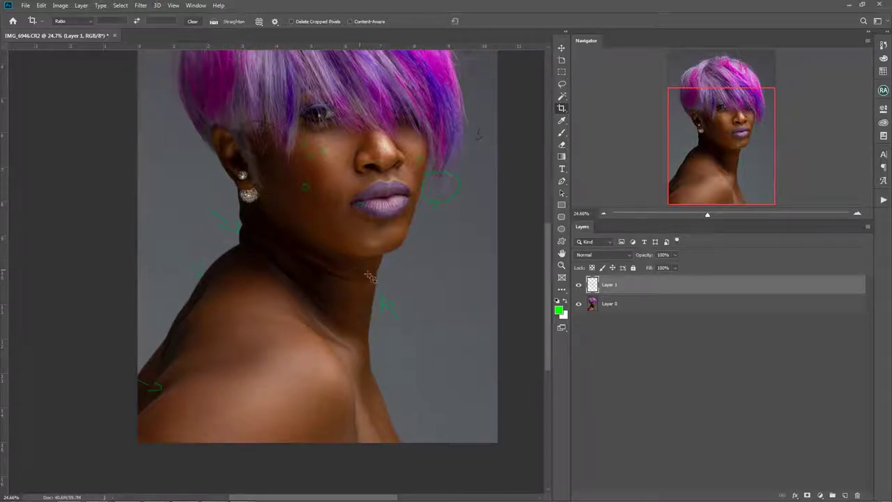
pyautogui.scroll(5, 390, 322)
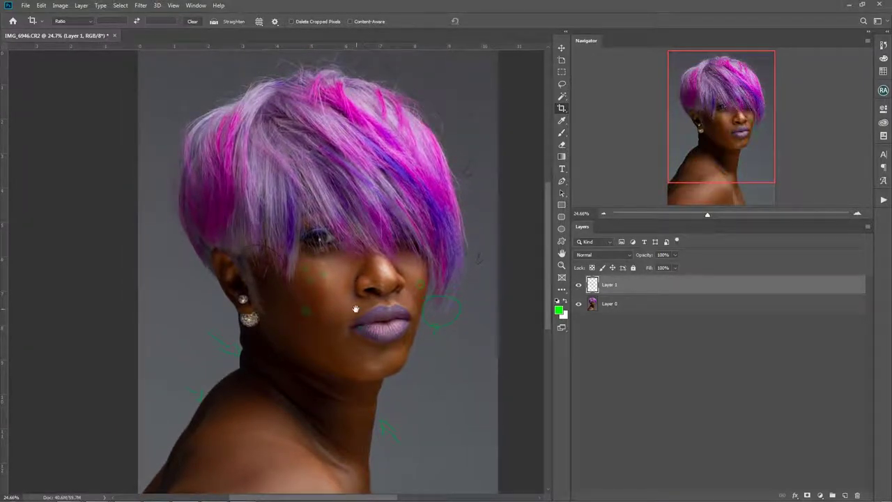
pyautogui.scroll(-2, 360, 317)
pyautogui.scroll(-4, 324, 255)
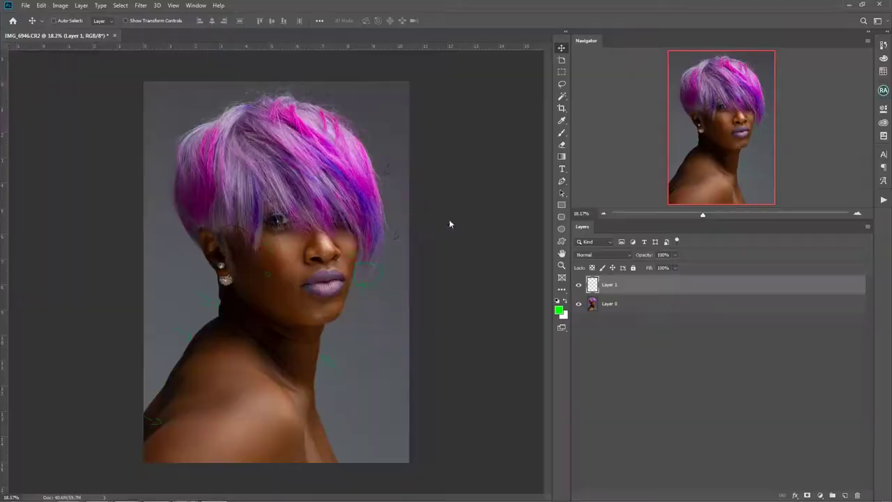
# Save the portrait as IMG_6946.psd and run the FS2.0 frequency-separation action with F8.
pyautogui.hotkey('ctrl', 'shift', 's')
pyautogui.press('Return')
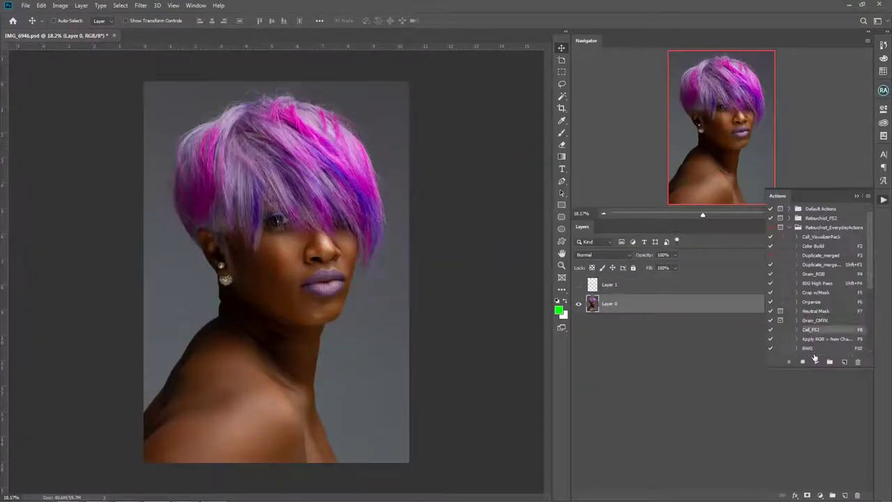
pyautogui.press('F8')
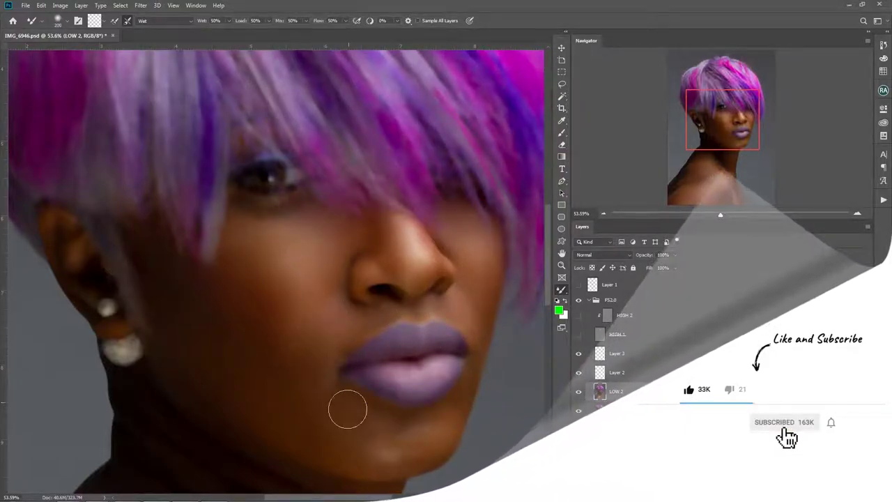
# Blend the cheek, neck and shoulder tones on LOW 2 with the Mixer Brush, resizing it as needed.
pyautogui.press('[')
pyautogui.press('[')
pyautogui.press('[')
pyautogui.press('[')
pyautogui.press('[')
pyautogui.press('[')
pyautogui.press('[')
pyautogui.press('[')
pyautogui.press('[')
pyautogui.press('[')
pyautogui.press('[')
pyautogui.scroll(-4, 393, 383)
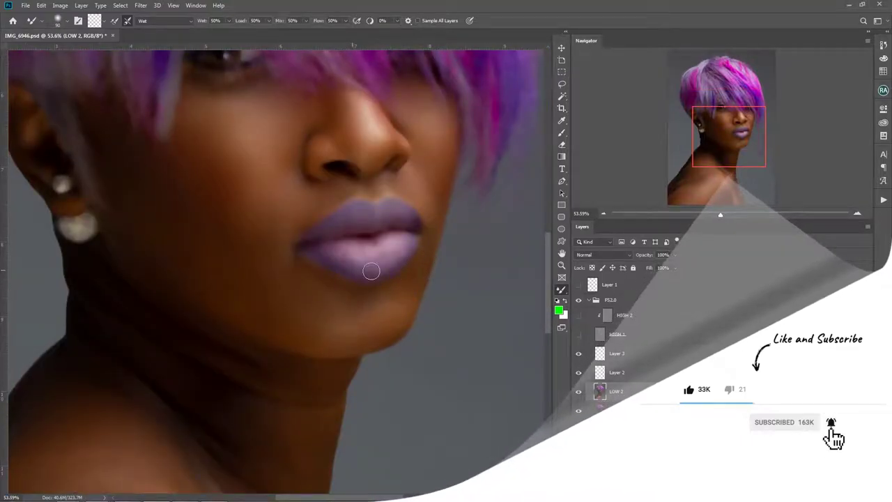
pyautogui.press(']')
pyautogui.press(']')
pyautogui.press(']')
pyautogui.press(']')
pyautogui.press(']')
pyautogui.press(']')
pyautogui.press(']')
pyautogui.press(']')
pyautogui.press(']')
pyautogui.press(']')
pyautogui.press(']')
pyautogui.press(']')
pyautogui.press(']')
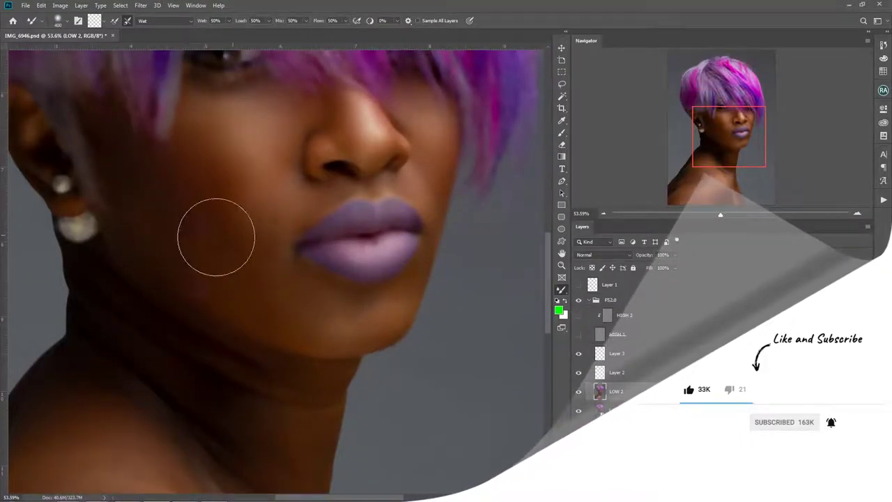
pyautogui.press('[')
pyautogui.press('[')
pyautogui.scroll(-3, 349, 279)
pyautogui.hscroll(-2, 349, 279)
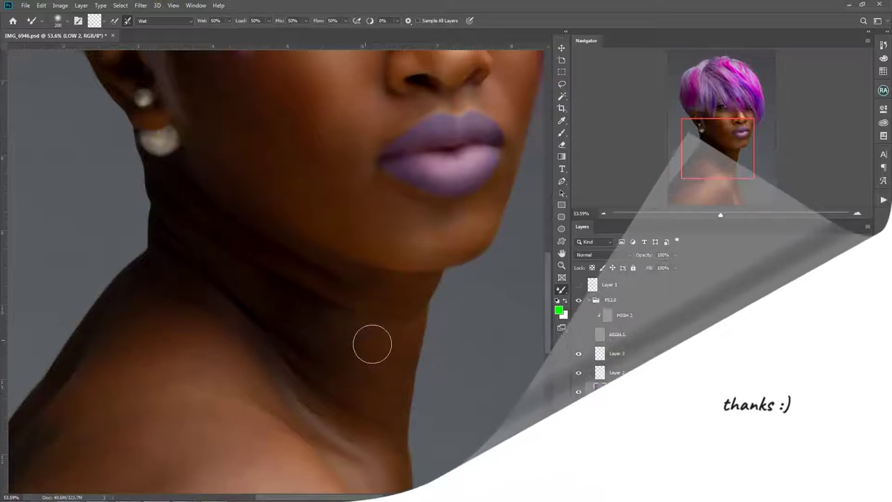
pyautogui.press('[')
pyautogui.press('[')
pyautogui.press('[')
pyautogui.press('[')
pyautogui.scroll(-3, 411, 348)
pyautogui.press(']')
pyautogui.press(']')
pyautogui.press(']')
pyautogui.press(']')
pyautogui.press('[')
pyautogui.scroll(1, 273, 346)
pyautogui.scroll(-3, 309, 332)
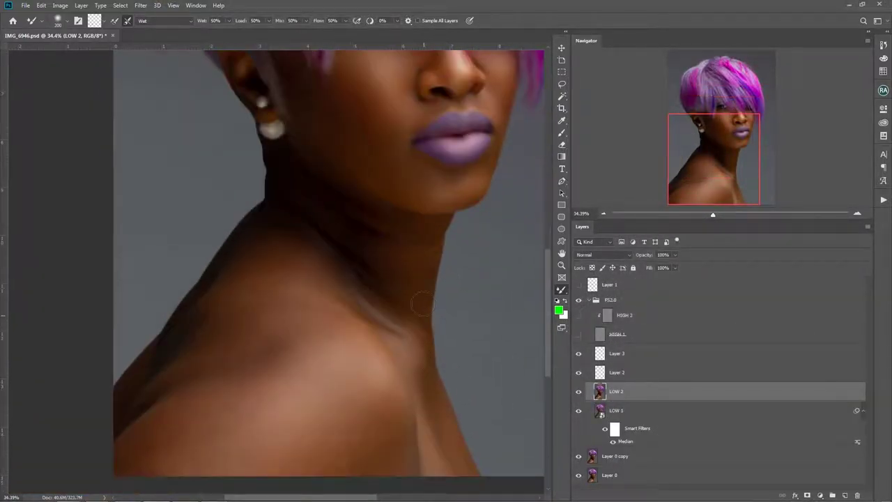
pyautogui.scroll(-1, 440, 404)
pyautogui.press(']')
pyautogui.press(']')
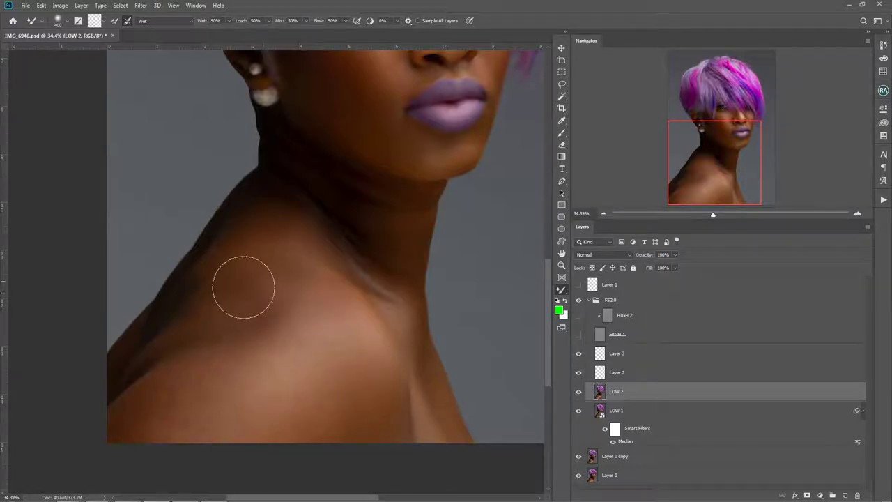
pyautogui.press(']')
pyautogui.press(']')
pyautogui.scroll(3, 172, 318)
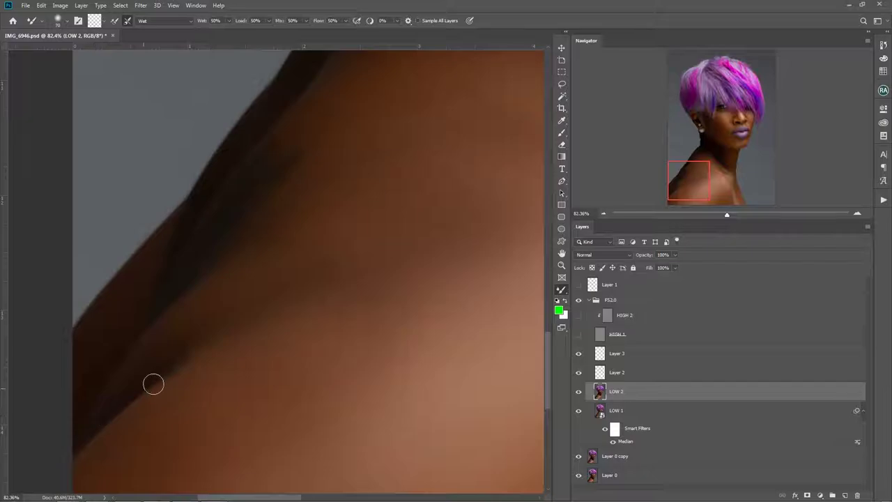
# Select the neck edge with a Pen path, hide the selection edges and add a masked Curves adjustment.
pyautogui.press('p')
pyautogui.click(279, 144)
pyautogui.click(215, 229)
pyautogui.moveTo(159, 330); pyautogui.dragTo(309, 233)
pyautogui.hotkey('ctrl', 'Return')
pyautogui.hotkey('ctrl', 'h')
pyautogui.press('b')
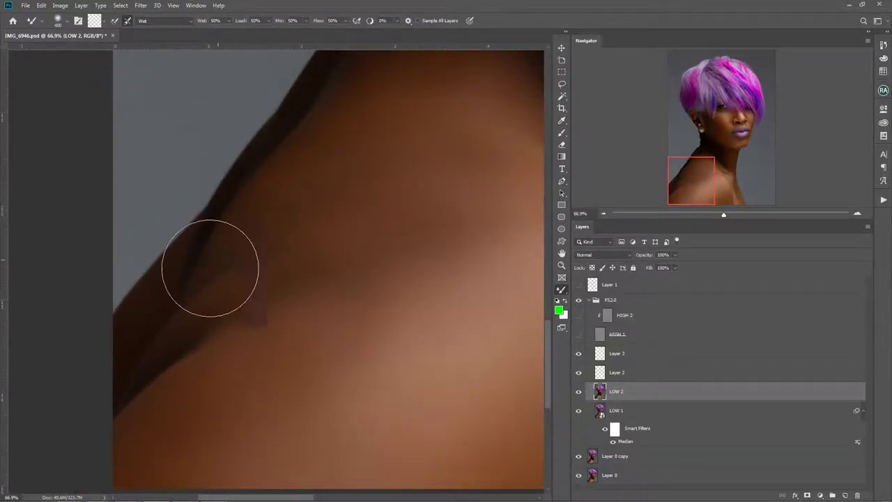
pyautogui.press('F2')
# Paint the Curves 1 effect onto the shoulder mask in white at a low brush flow.
pyautogui.press('x')
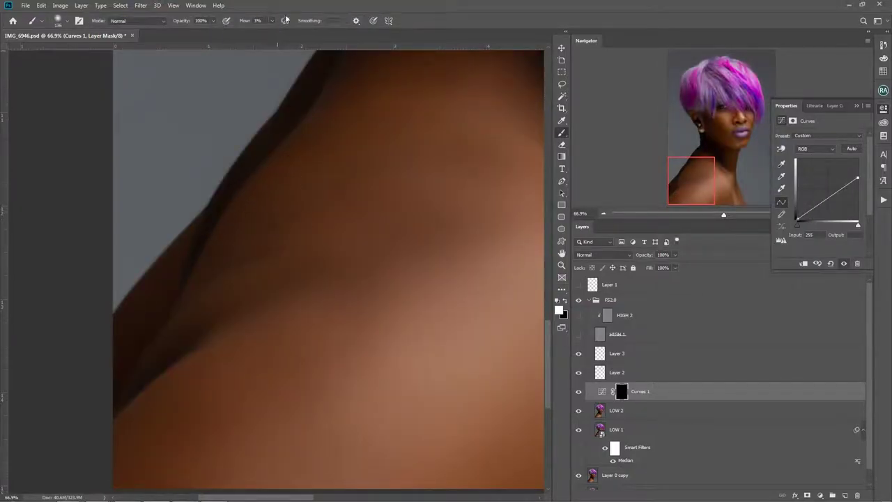
pyautogui.moveTo(285, 159); pyautogui.dragTo(226, 269)
pyautogui.hotkey('shift', '0')
pyautogui.hotkey('shift', '9')
pyautogui.hotkey('shift', '4')
pyautogui.hotkey('shift', '1')
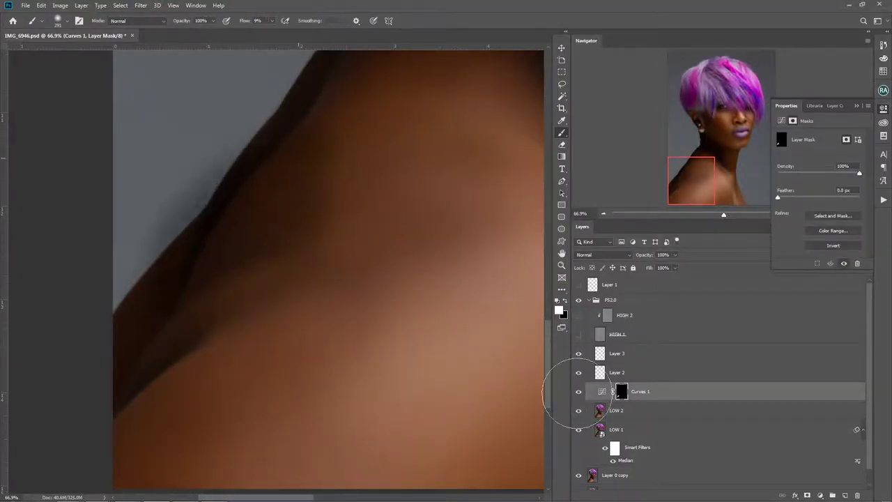
pyautogui.scroll(-2, 364, 242)
# Resume blending on LOW 2, then stamp a merged copy of all visible layers.
pyautogui.press('F3')
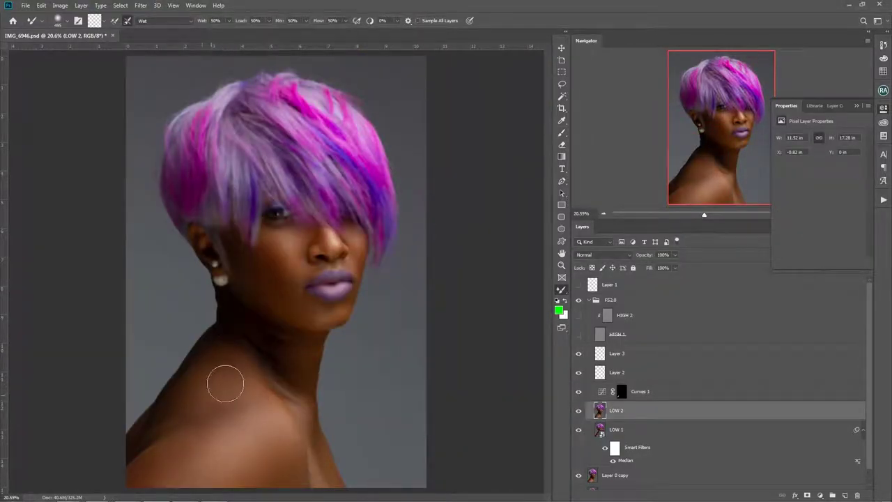
pyautogui.scroll(3, 241, 381)
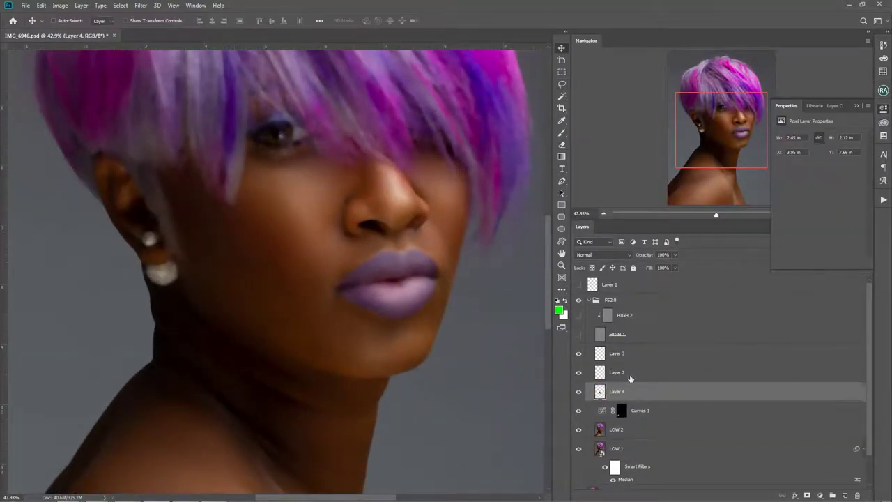
pyautogui.hotkey('ctrl', 'alt', 'shift', 'e')
pyautogui.press('b')
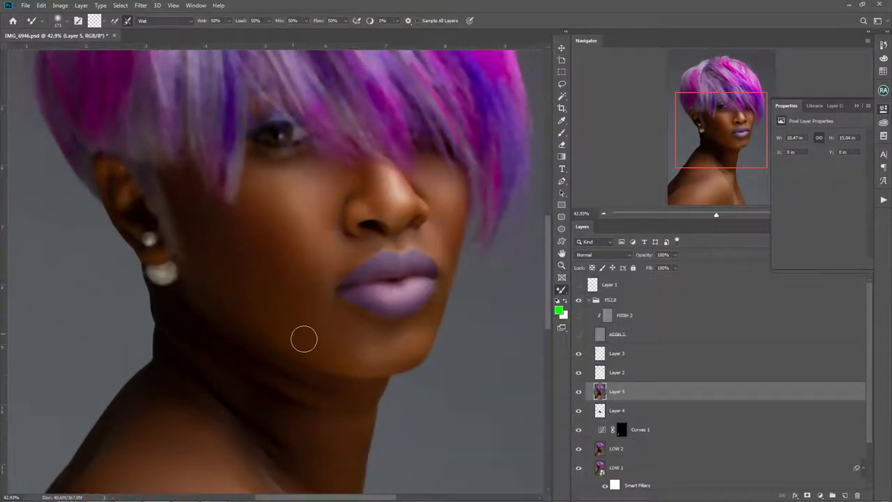
# Blend the top of the purple hair on Layer 5, zoom to fit, and select HIGH 2.
pyautogui.scroll(4, 135, 211)
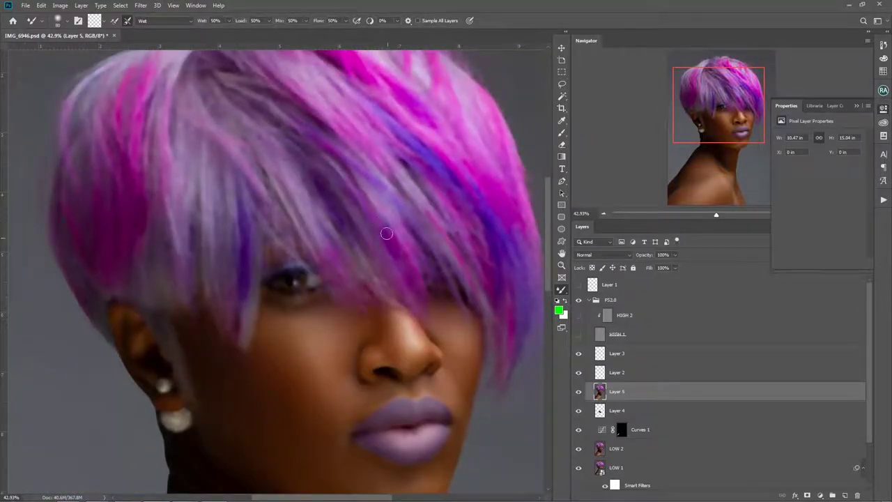
pyautogui.moveTo(399, 100); pyautogui.dragTo(368, 197)
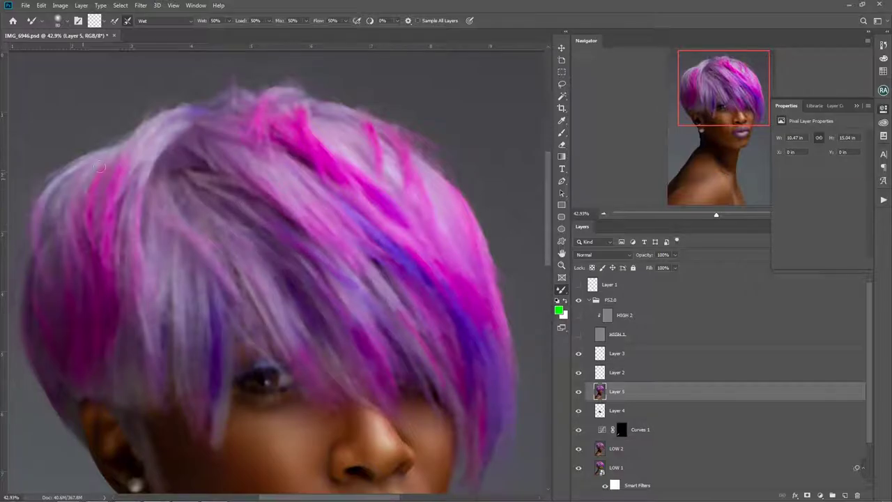
pyautogui.scroll(-2, 187, 262)
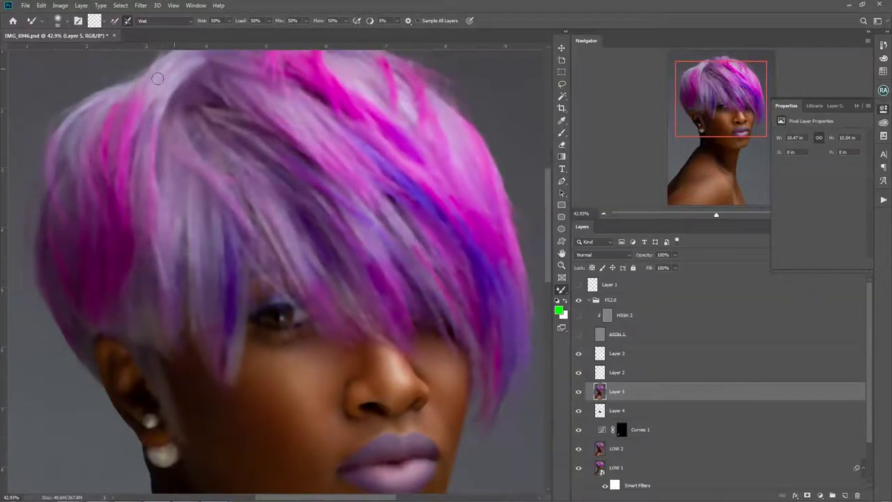
pyautogui.hotkey('ctrl', '0')
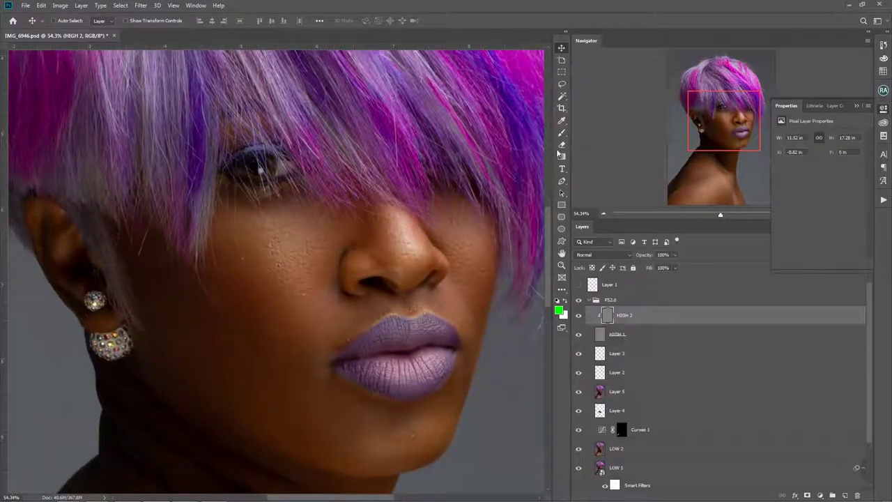
pyautogui.click(563, 292)
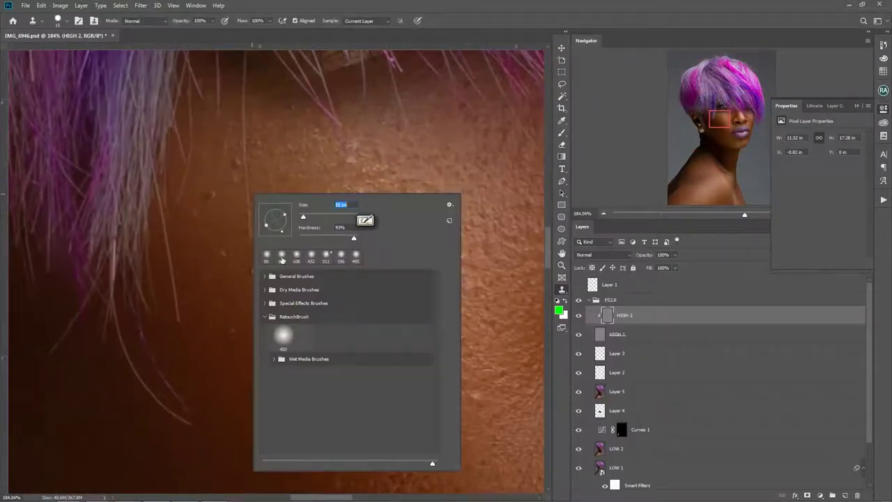
# Clone Stamp over blemishes on HIGH 2 around the forehead and nose, then save the PSD.
pyautogui.press('Escape')
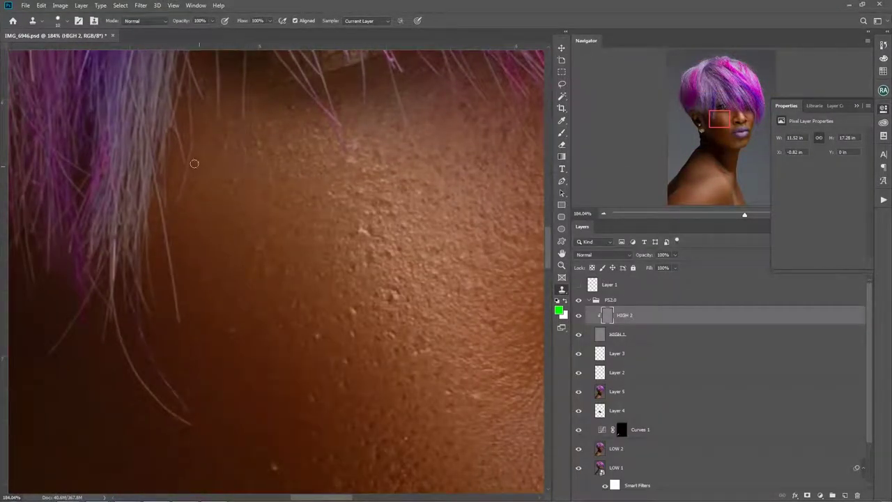
pyautogui.hscroll(5, 360, 275)
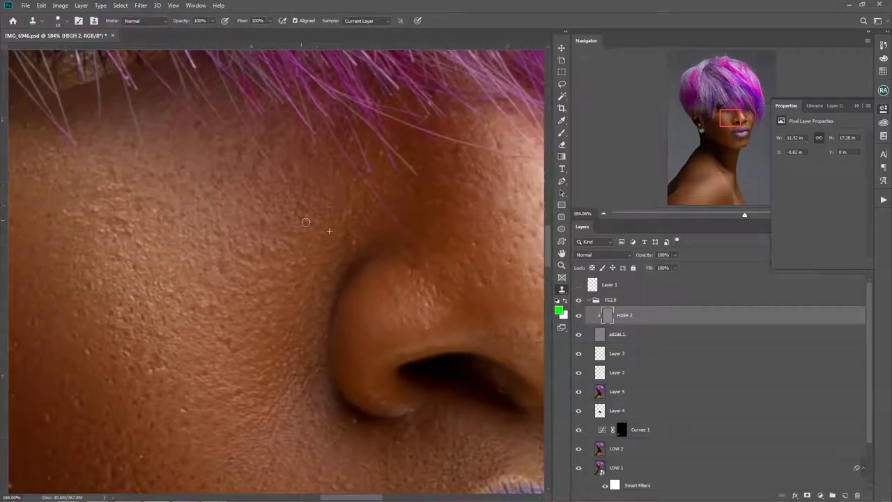
pyautogui.hscroll(3, 425, 259)
pyautogui.scroll(-2, 425, 259)
pyautogui.scroll(3, 494, 132)
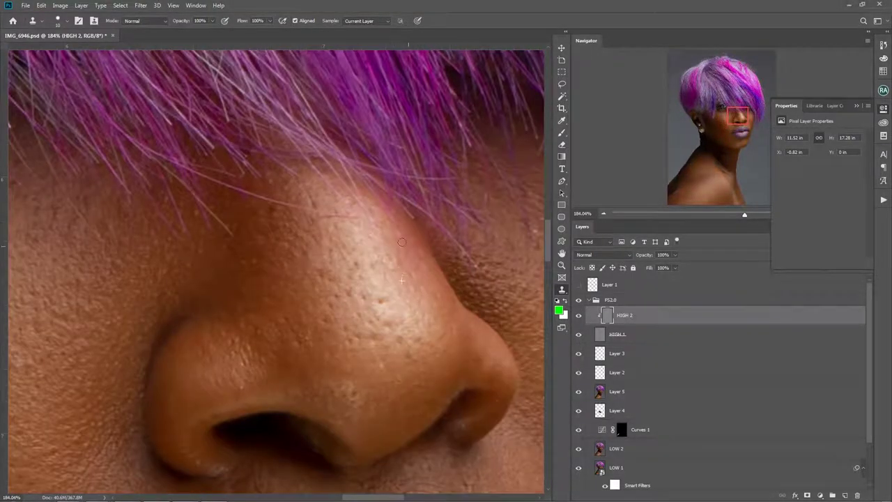
pyautogui.hscroll(3, 494, 131)
pyautogui.keyDown('ctrl'); pyautogui.rightClick(544, 174); pyautogui.keyUp('ctrl')
pyautogui.click(613, 412)
pyautogui.rightClick(323, 284)
pyautogui.keyDown('ctrl'); pyautogui.keyDown('alt'); pyautogui.rightClick(324, 283); pyautogui.keyUp('alt'); pyautogui.keyUp('ctrl')
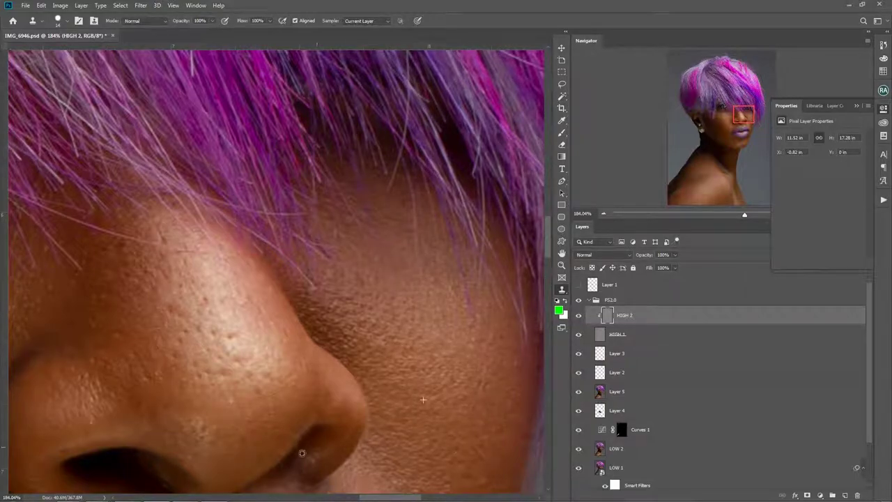
pyautogui.scroll(-3, 110, 358)
pyautogui.hscroll(1, 111, 357)
pyautogui.scroll(-3, 406, 336)
pyautogui.hscroll(1, 405, 336)
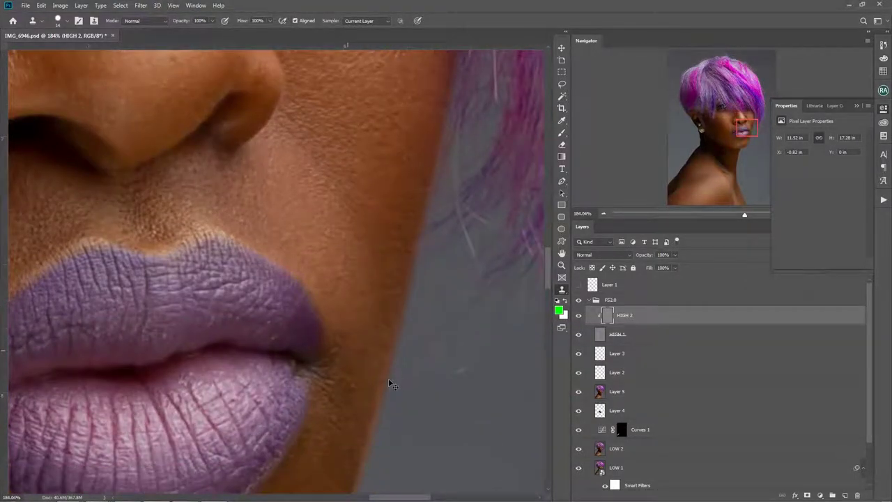
pyautogui.hotkey('ctrl', 's')
# Continue cloning over skin texture around the lips and cheek on HIGH 2.
pyautogui.scroll(-3, 327, 279)
pyautogui.hscroll(-5, 327, 279)
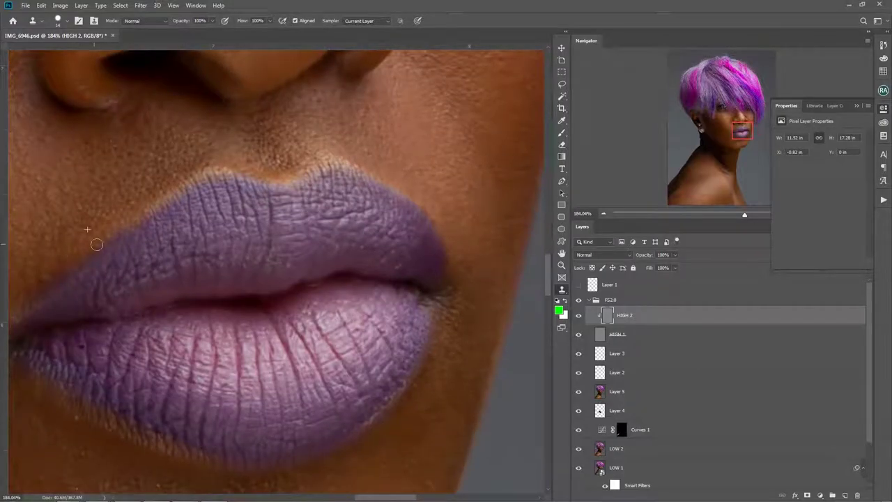
pyautogui.scroll(-3, 180, 299)
pyautogui.hscroll(-2, 58, 362)
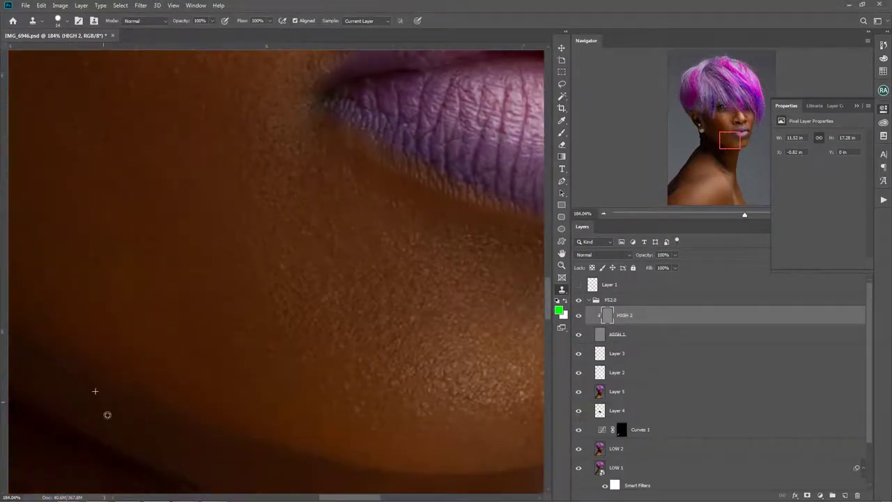
pyautogui.scroll(6, 26, 335)
pyautogui.hscroll(-1, 86, 434)
pyautogui.scroll(3, 87, 434)
pyautogui.hscroll(-2, 285, 219)
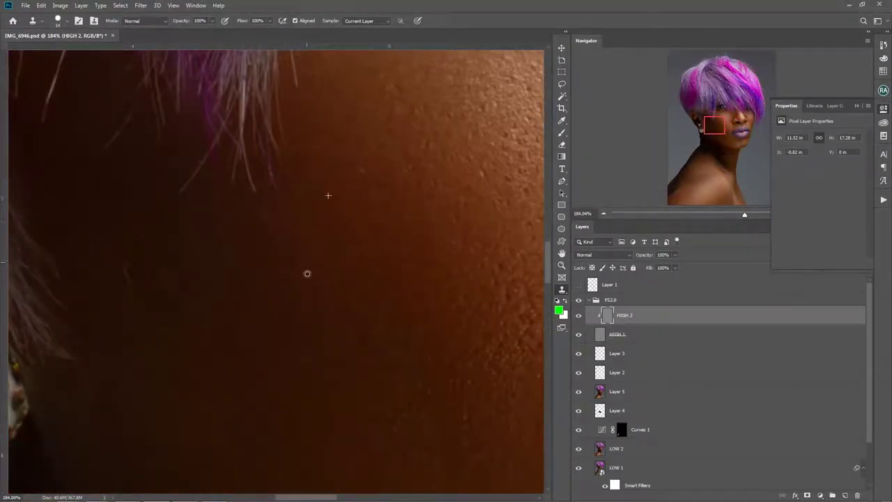
pyautogui.scroll(3, 173, 251)
pyautogui.scroll(-3, 171, 253)
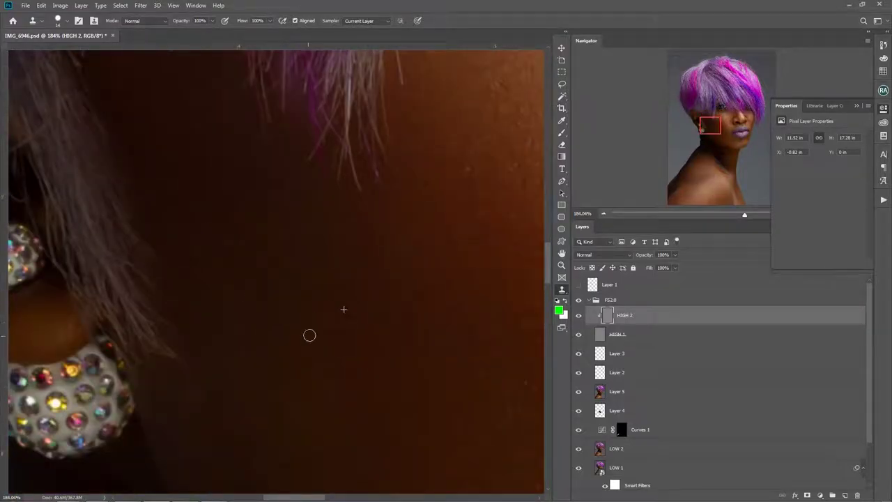
pyautogui.scroll(2, 181, 291)
pyautogui.scroll(2, 182, 291)
pyautogui.rightClick(214, 276)
pyautogui.press('Escape')
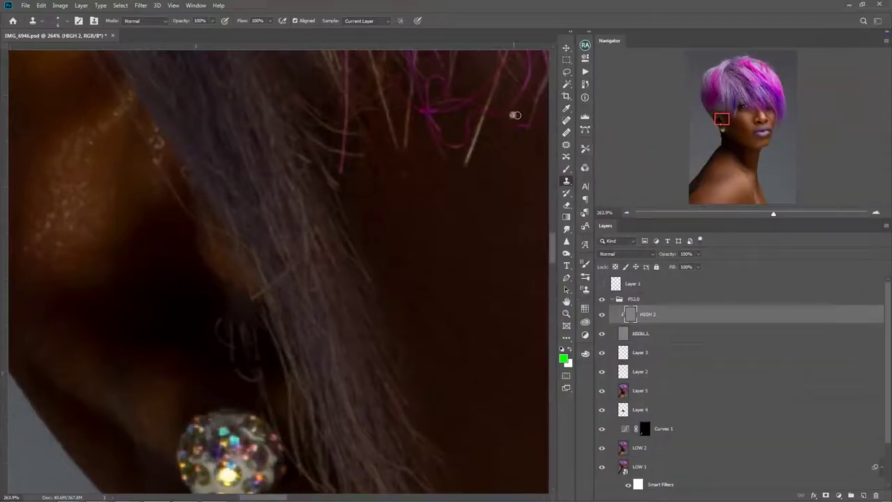
# Smooth the hair colour around the ear, alternating Mixer Brush on Layer 5 and Clone Stamp on HIGH 2.
pyautogui.keyDown('ctrl'); pyautogui.click(262, 402); pyautogui.keyUp('ctrl')
pyautogui.scroll(-3, 279, 411)
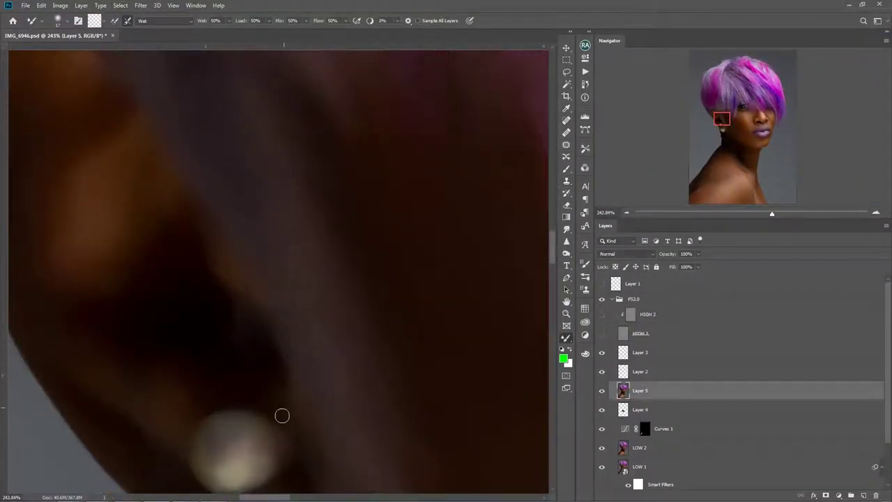
pyautogui.press('b')
pyautogui.press('s')
pyautogui.keyDown('ctrl'); pyautogui.click(265, 366); pyautogui.keyUp('ctrl')
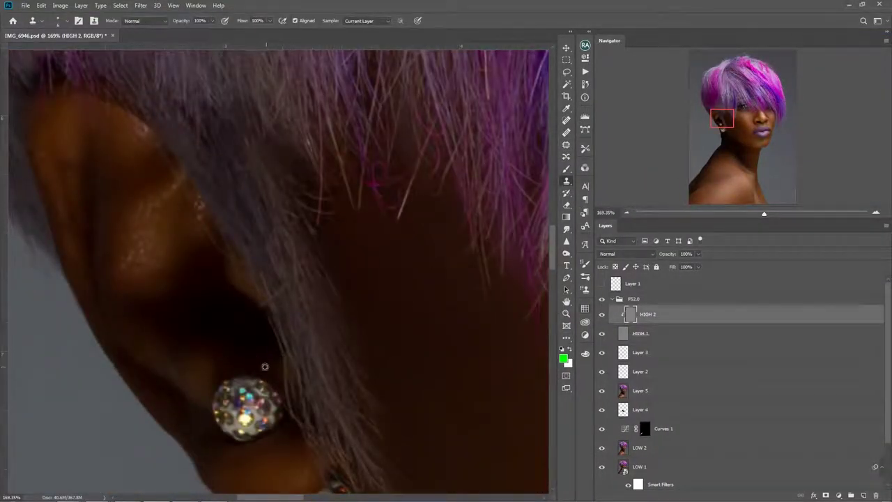
pyautogui.scroll(2, 275, 287)
pyautogui.scroll(-2, 261, 301)
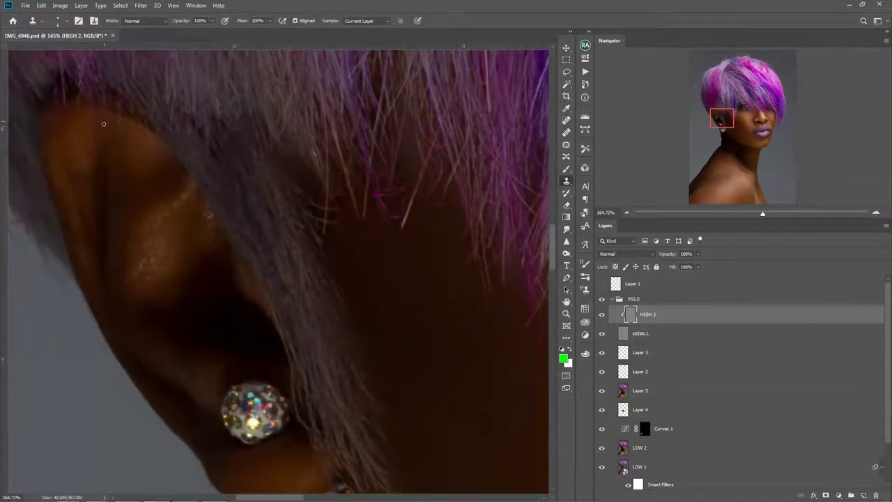
pyautogui.scroll(-2, 313, 296)
pyautogui.scroll(2, 243, 295)
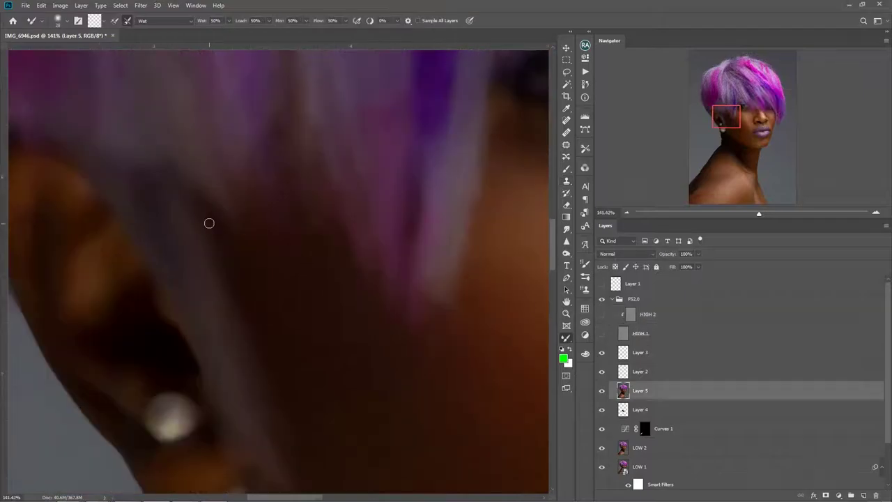
pyautogui.scroll(-3, 233, 219)
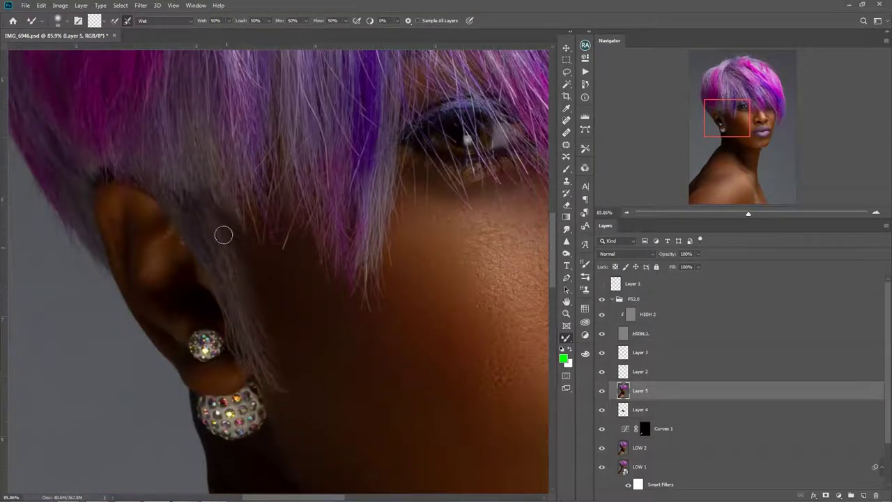
pyautogui.scroll(3, 223, 235)
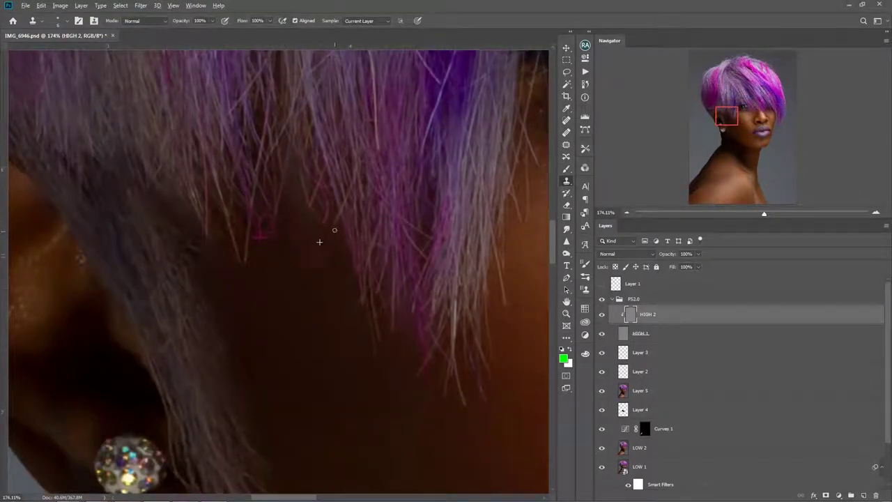
pyautogui.scroll(-4, 189, 173)
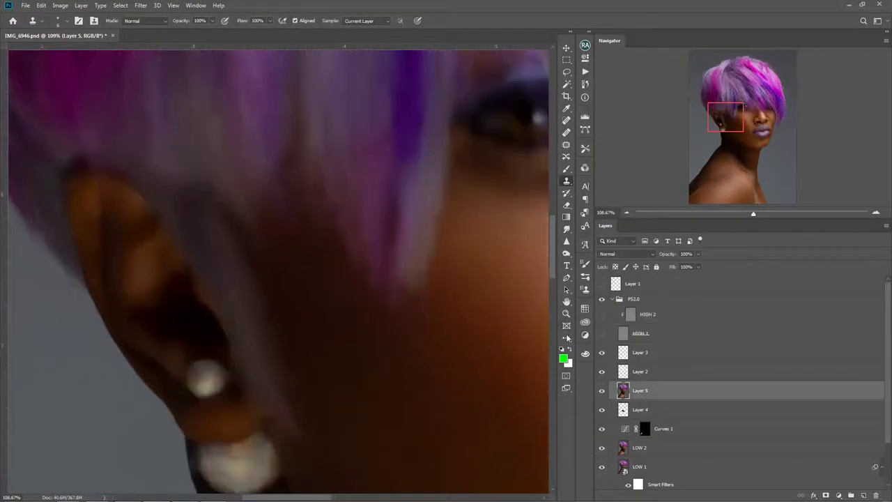
# Blend and clone skin texture along the jaw, neck and shoulder.
pyautogui.press('b')
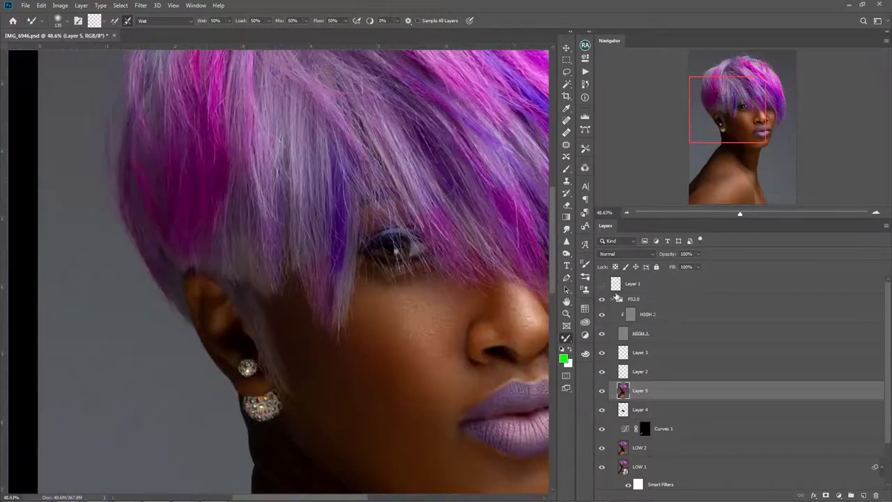
pyautogui.scroll(3, 414, 329)
pyautogui.scroll(-1, 414, 329)
pyautogui.press('s')
pyautogui.scroll(2, 106, 351)
pyautogui.scroll(-3, 338, 306)
pyautogui.hscroll(2, 338, 306)
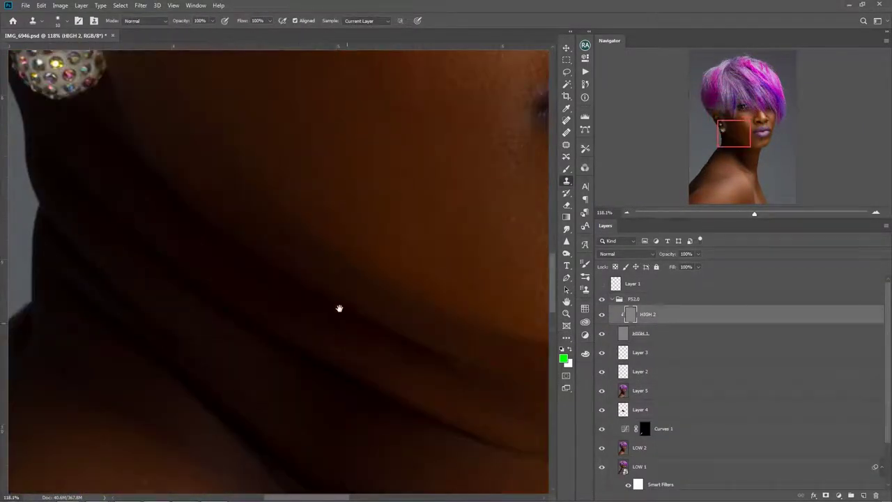
pyautogui.hscroll(-3, 195, 318)
pyautogui.hscroll(4, 180, 315)
pyautogui.scroll(-2, 180, 314)
pyautogui.scroll(-1, 180, 314)
pyautogui.hscroll(2, 274, 299)
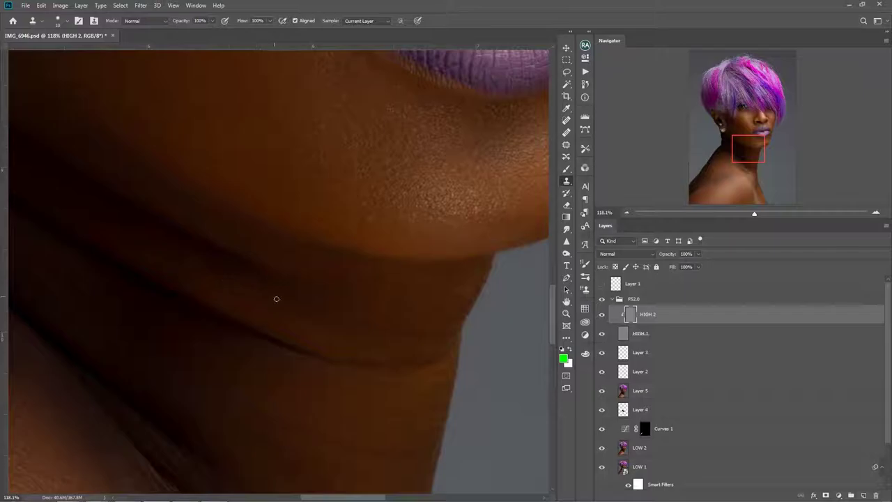
pyautogui.hscroll(-2, 378, 311)
pyautogui.scroll(-3, 379, 311)
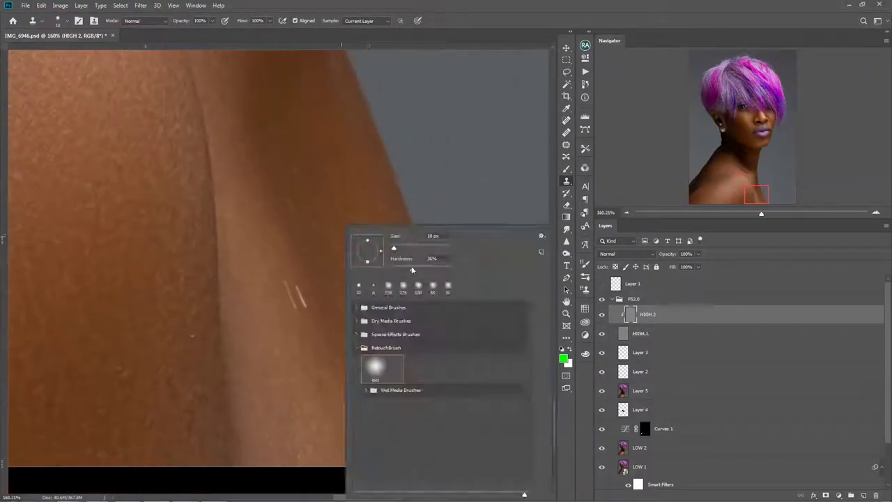
pyautogui.press('Escape')
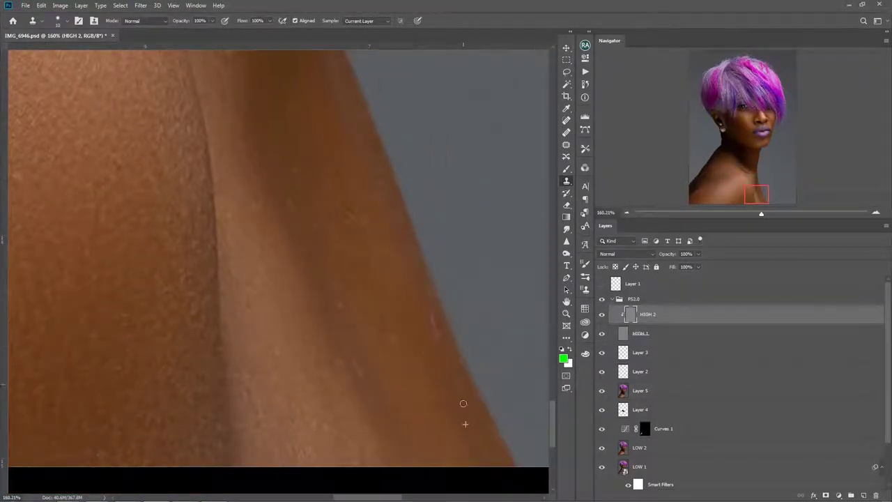
pyautogui.scroll(1, 339, 304)
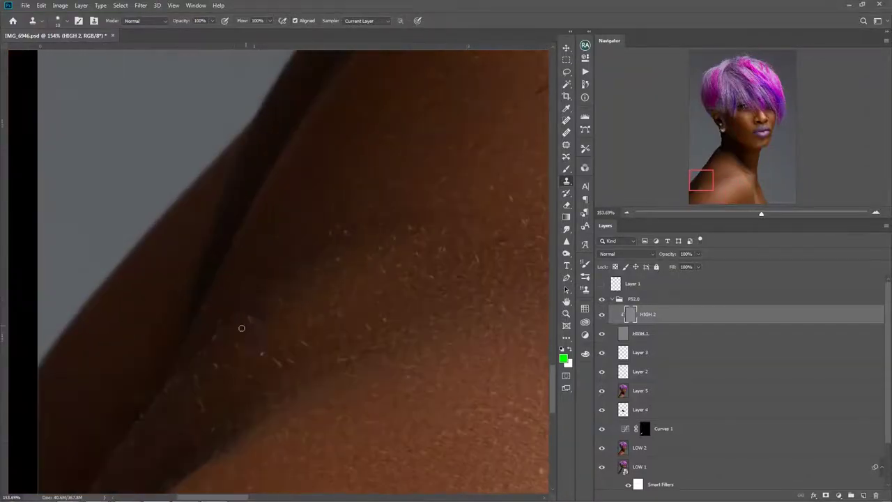
pyautogui.scroll(1, 312, 163)
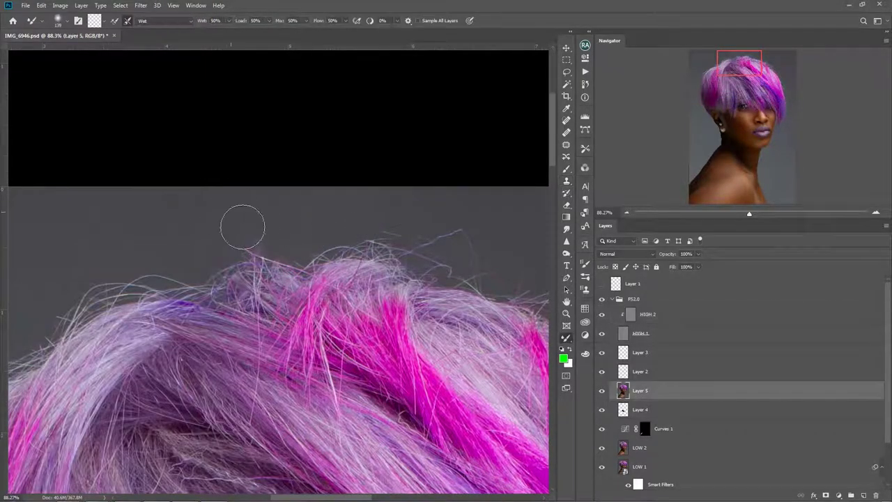
# Mixer Brush the flyaway strands along the top of the purple-pink crown.
pyautogui.scroll(2, 156, 236)
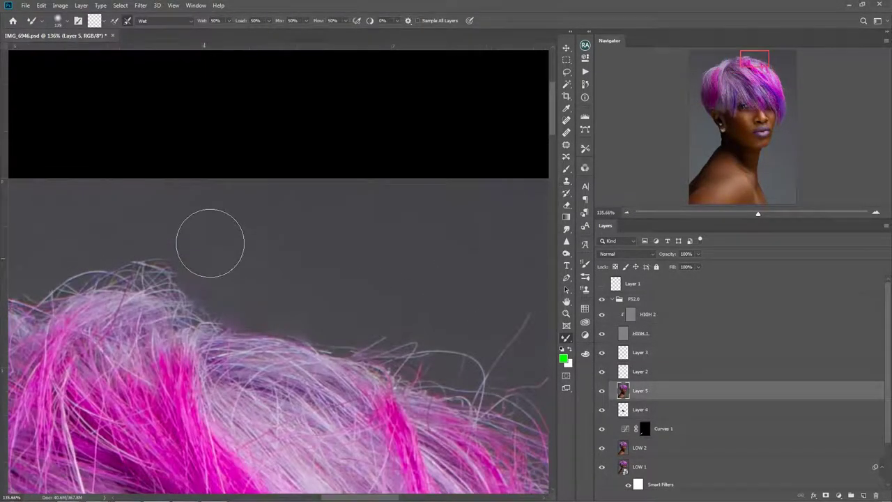
pyautogui.scroll(-4, 355, 265)
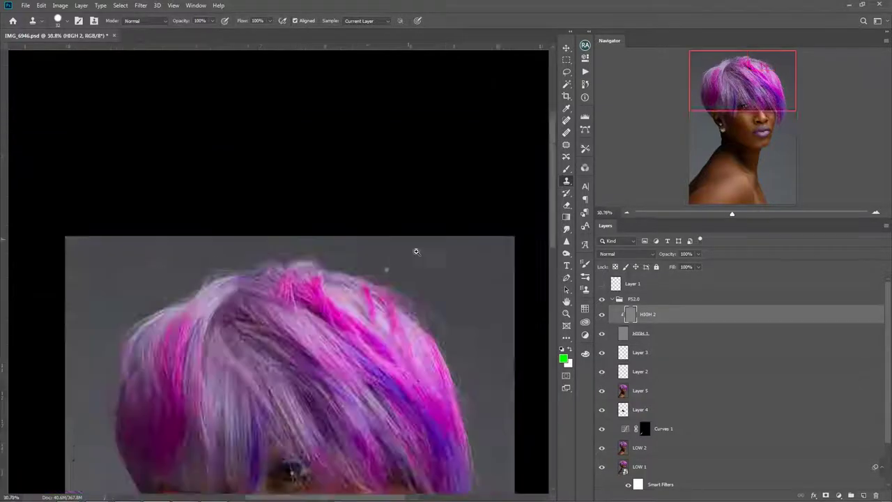
pyautogui.scroll(3, 309, 201)
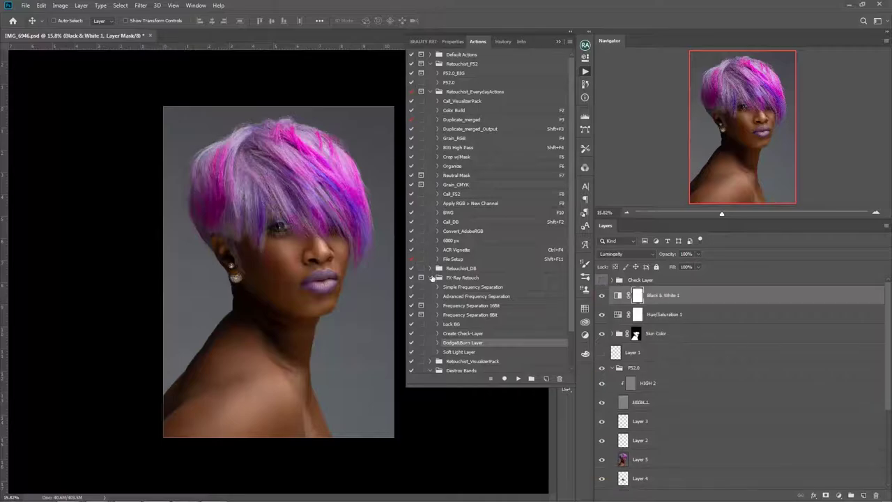
# Collapse the Check Layer group, work the Dodge and Burn curves, then add a Curves 2 adjustment layer.
pyautogui.click(612, 280)
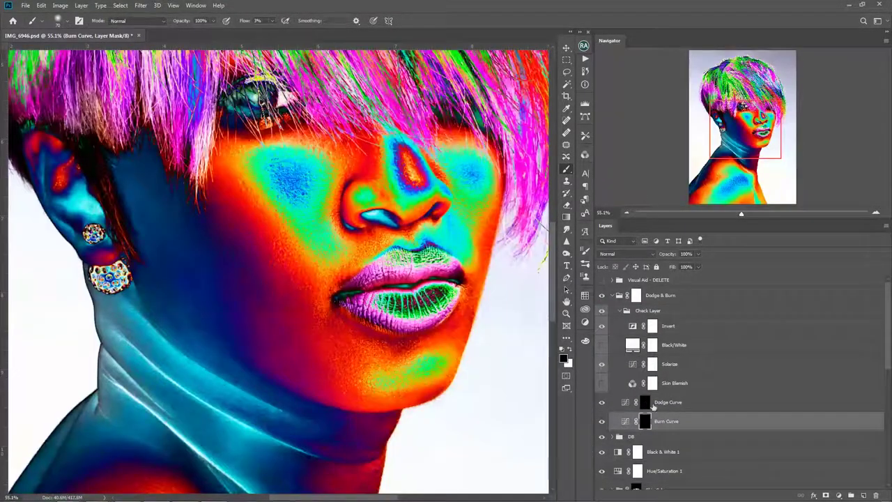
pyautogui.hotkey('alt', ']')
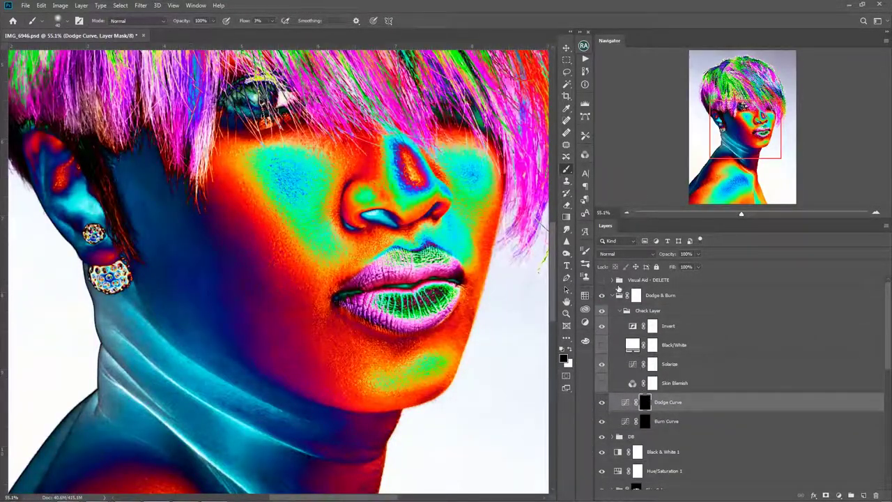
pyautogui.hotkey('alt', '[')
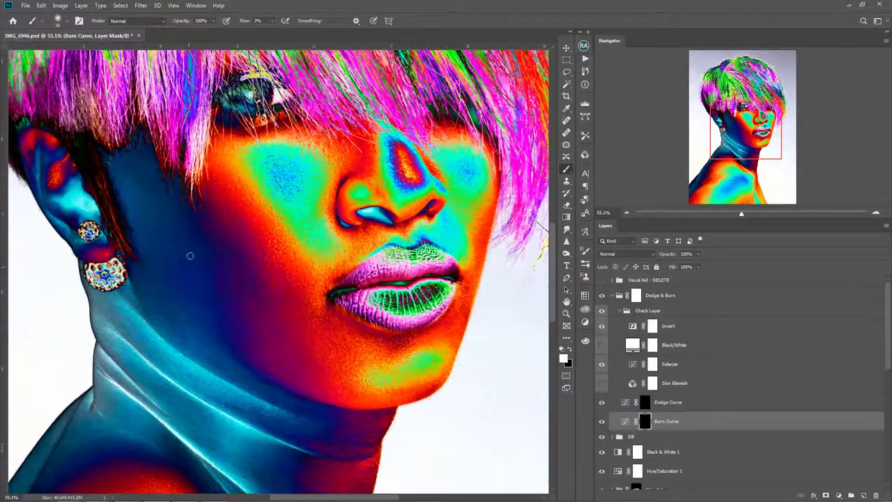
pyautogui.hotkey('alt', ']')
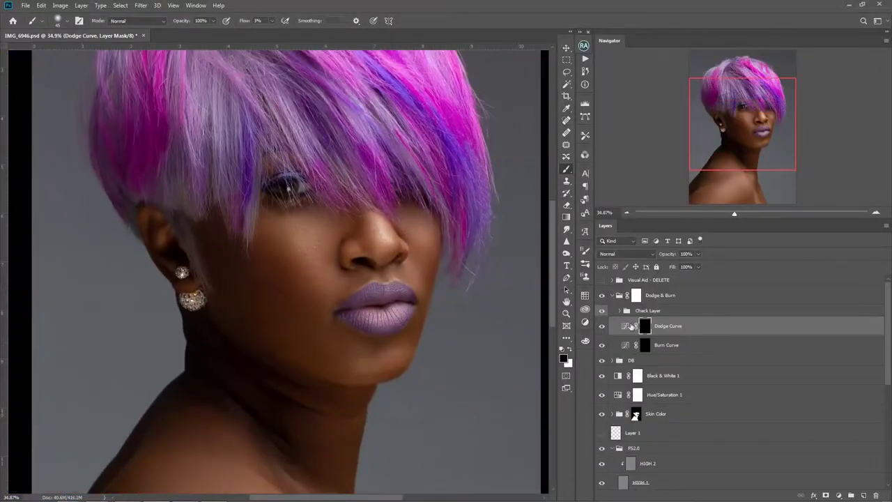
pyautogui.hotkey('alt', '[')
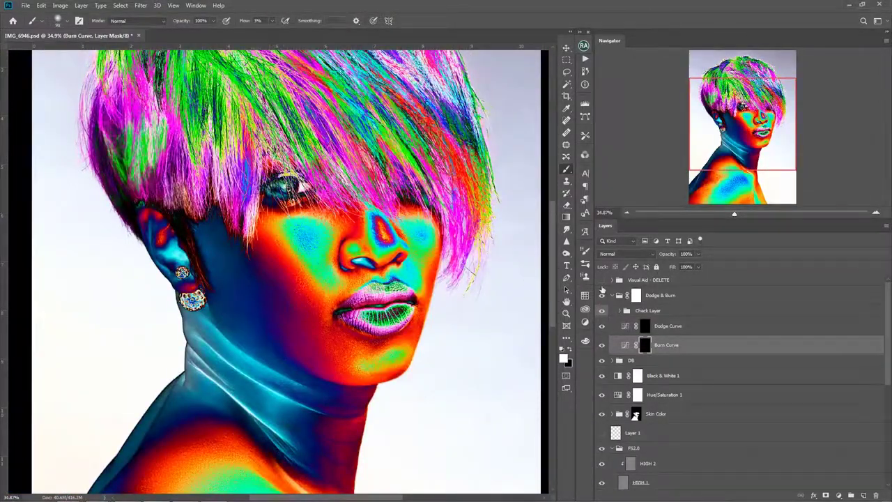
pyautogui.scroll(5, 315, 363)
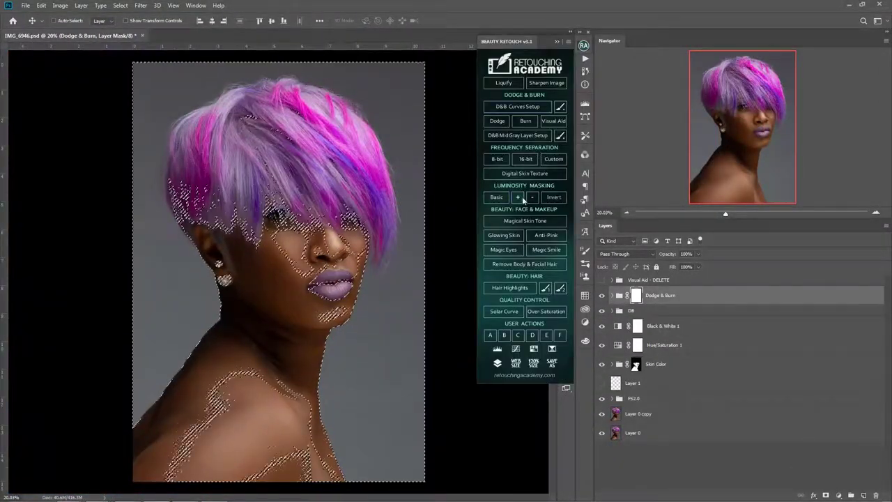
pyautogui.click(839, 495)
pyautogui.click(841, 374)
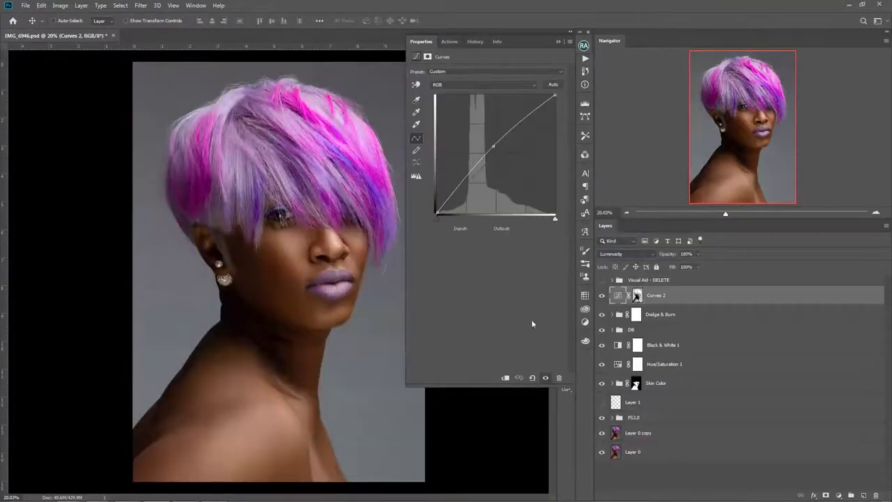
# Lower the Dodge & Burn group's opacity to 40% and review the portrait.
pyautogui.scroll(5, 331, 306)
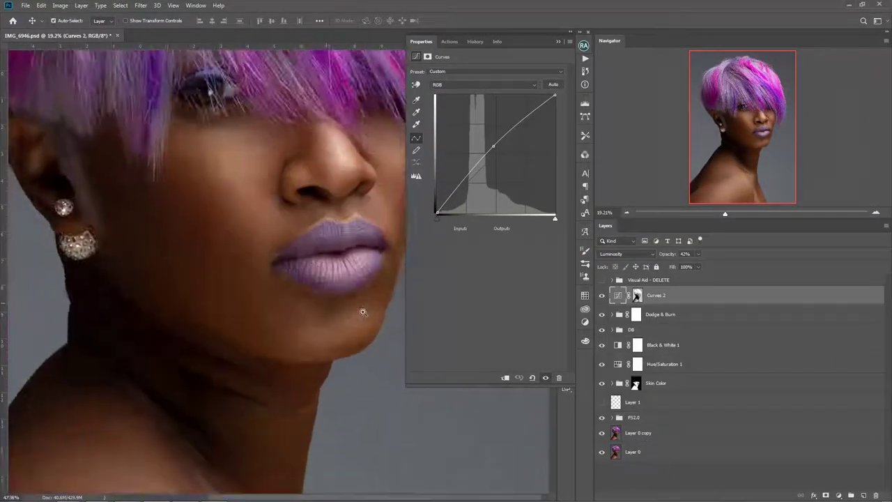
pyautogui.click(660, 313)
pyautogui.click(697, 253)
pyautogui.moveTo(700, 266); pyautogui.dragTo(673, 267)
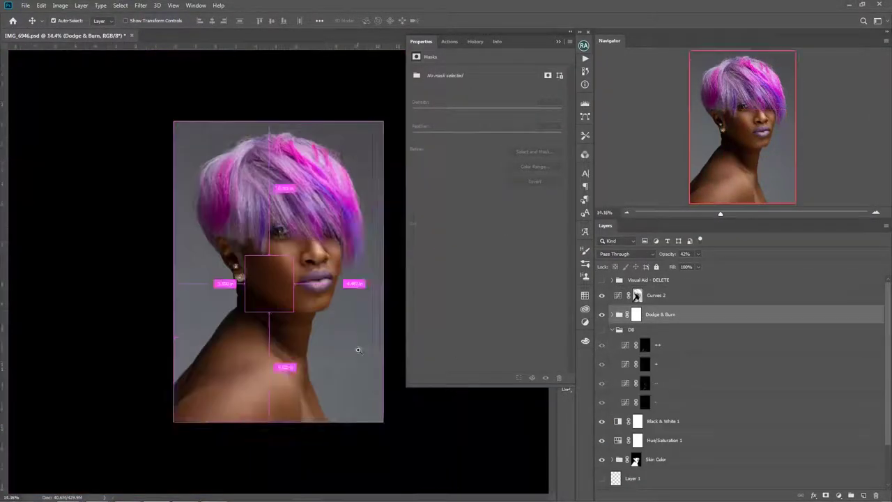
pyautogui.scroll(3, 297, 327)
pyautogui.scroll(-3, 297, 326)
pyautogui.scroll(1, 297, 326)
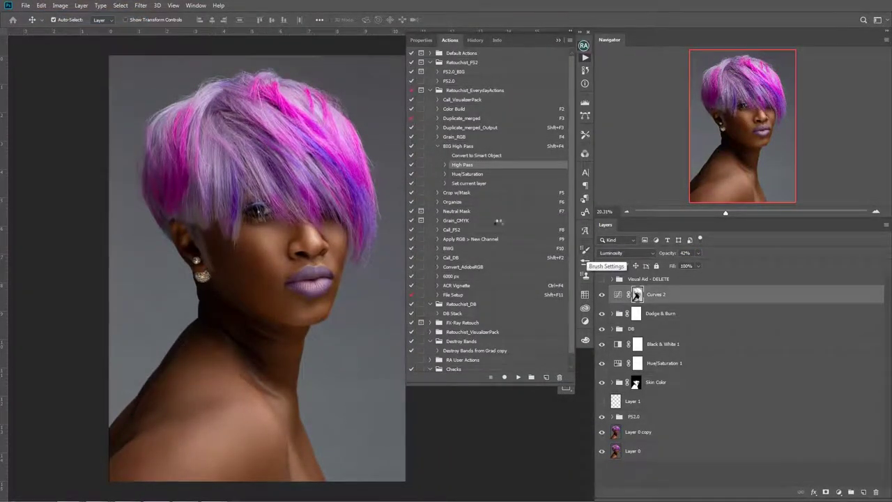
pyautogui.scroll(4, 307, 238)
pyautogui.scroll(-2, 317, 251)
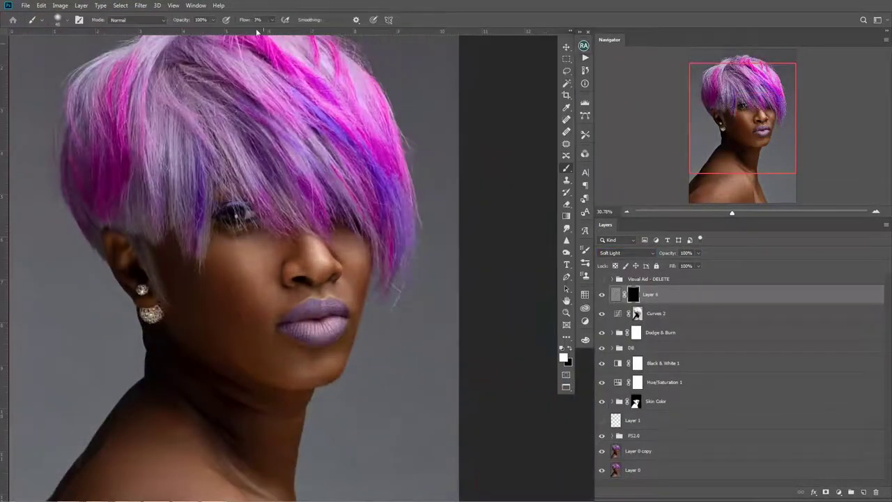
pyautogui.scroll(3, 246, 193)
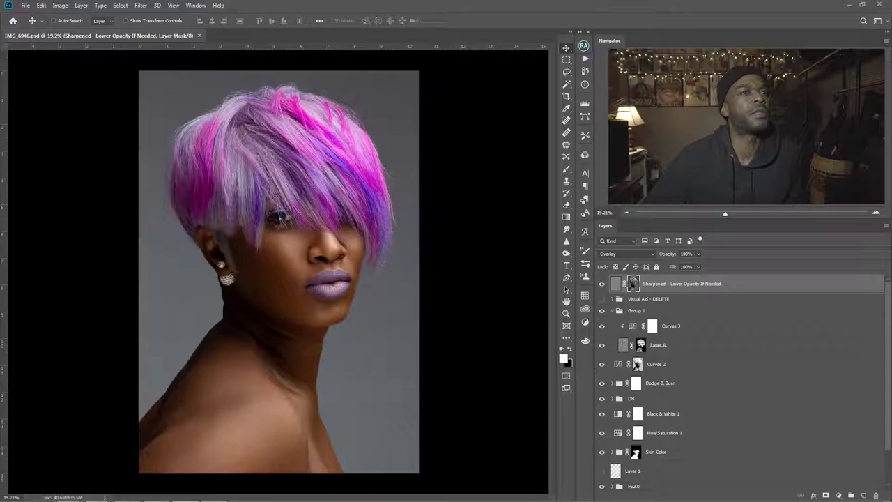
# Collapse Group 1, then show only the original Layer 0 for a before view.
pyautogui.click(613, 310)
pyautogui.scroll(5, 307, 264)
pyautogui.scroll(-6, 348, 244)
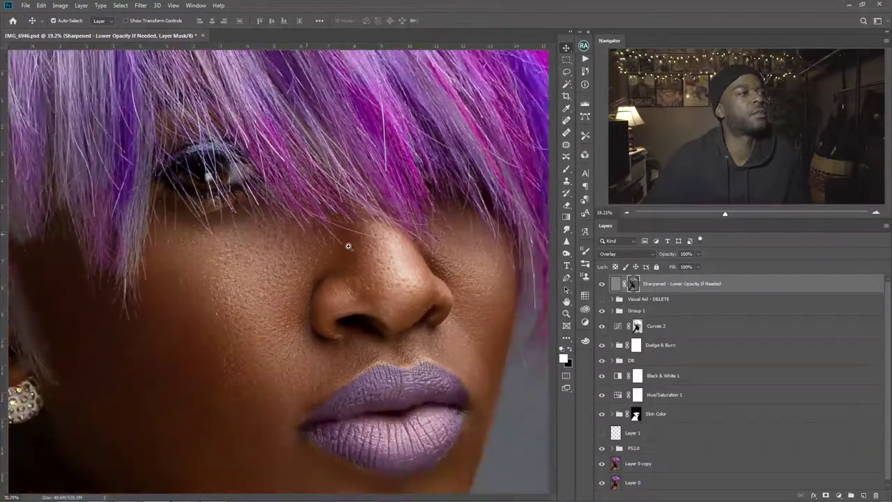
pyautogui.scroll(4, 311, 251)
pyautogui.scroll(-3, 311, 251)
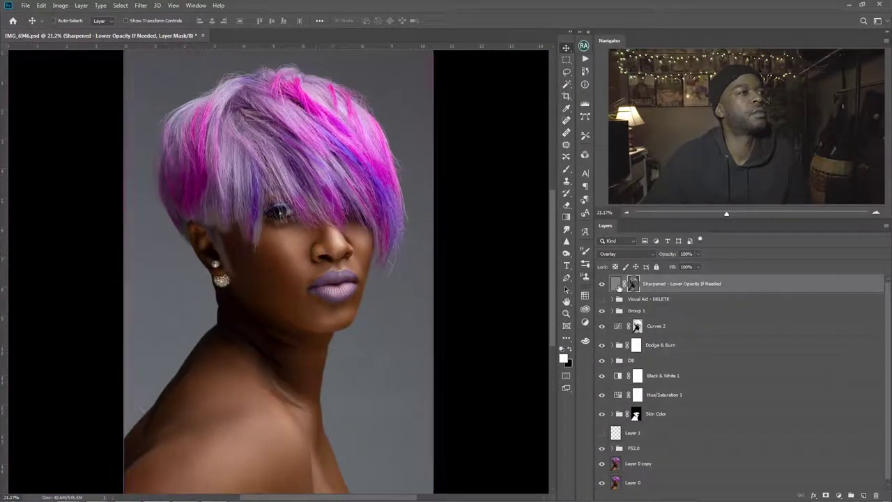
pyautogui.scroll(-1, 641, 298)
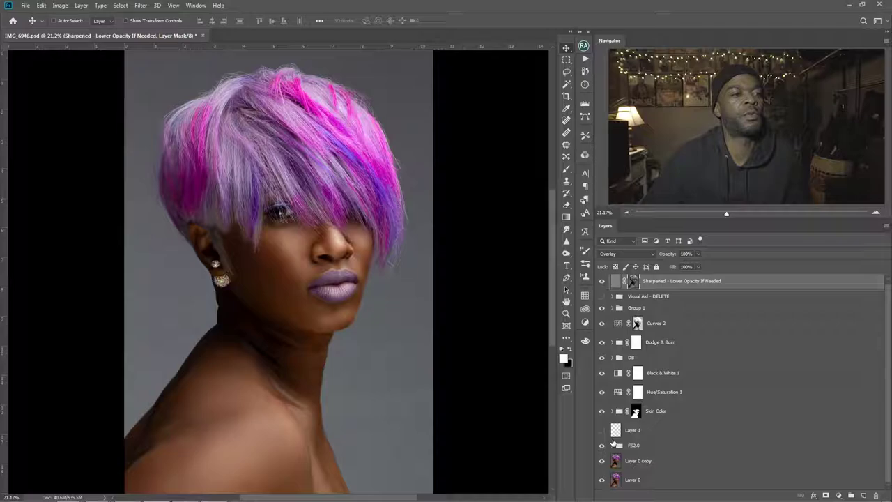
pyautogui.keyDown('alt'); pyautogui.click(603, 480); pyautogui.keyUp('alt')
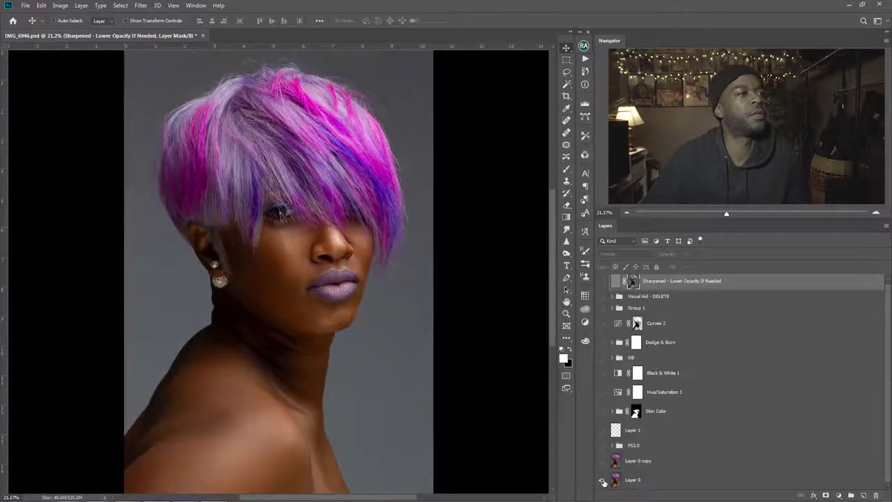
pyautogui.keyDown('alt'); pyautogui.click(602, 480); pyautogui.keyUp('alt')
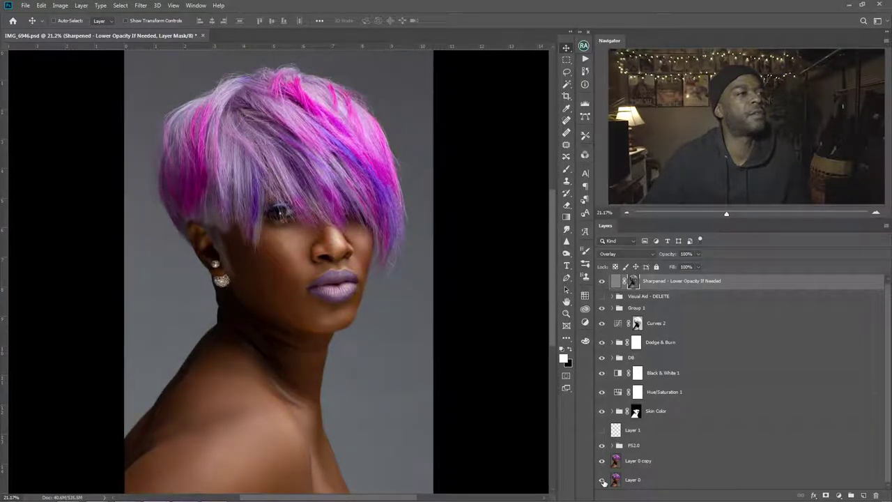
pyautogui.keyDown('alt'); pyautogui.click(602, 480); pyautogui.keyUp('alt')
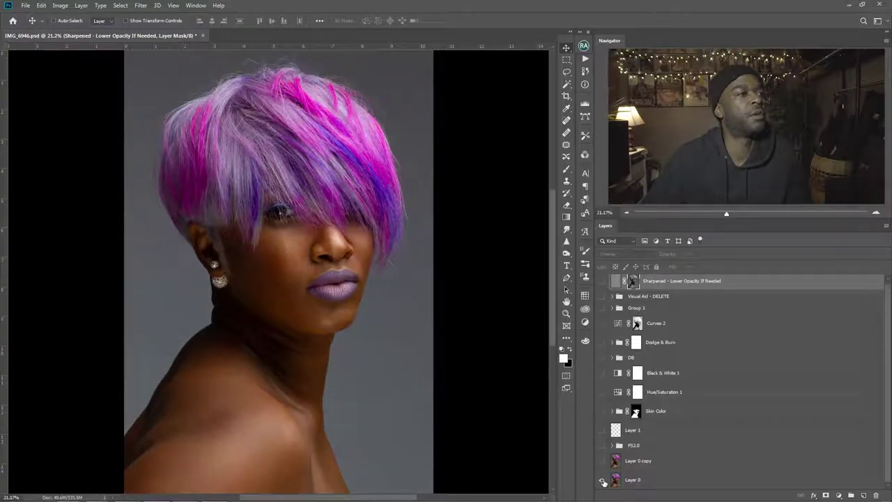
pyautogui.keyDown('alt'); pyautogui.click(603, 480); pyautogui.keyUp('alt')
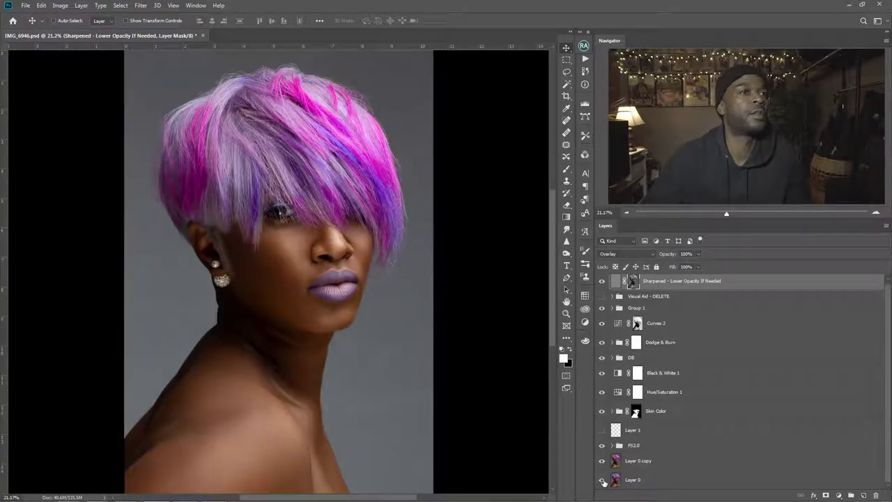
pyautogui.keyDown('alt'); pyautogui.click(603, 479); pyautogui.keyUp('alt')
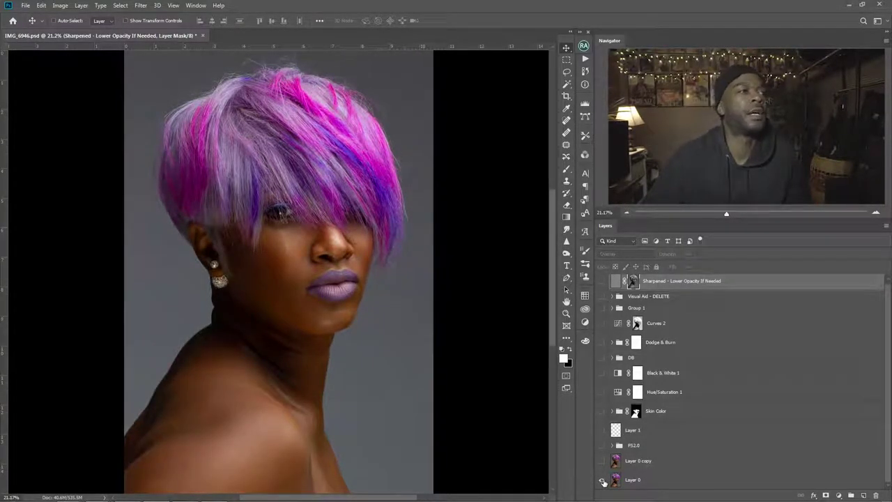
pyautogui.keyDown('alt'); pyautogui.click(602, 480); pyautogui.keyUp('alt')
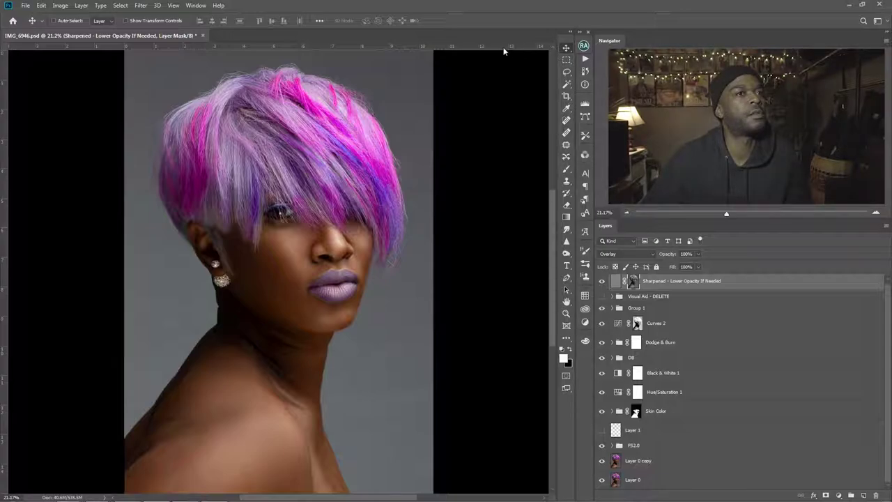
pyautogui.keyDown('alt'); pyautogui.click(603, 481); pyautogui.keyUp('alt')
pyautogui.keyDown('ctrl'); pyautogui.click(411, 275); pyautogui.keyUp('ctrl')
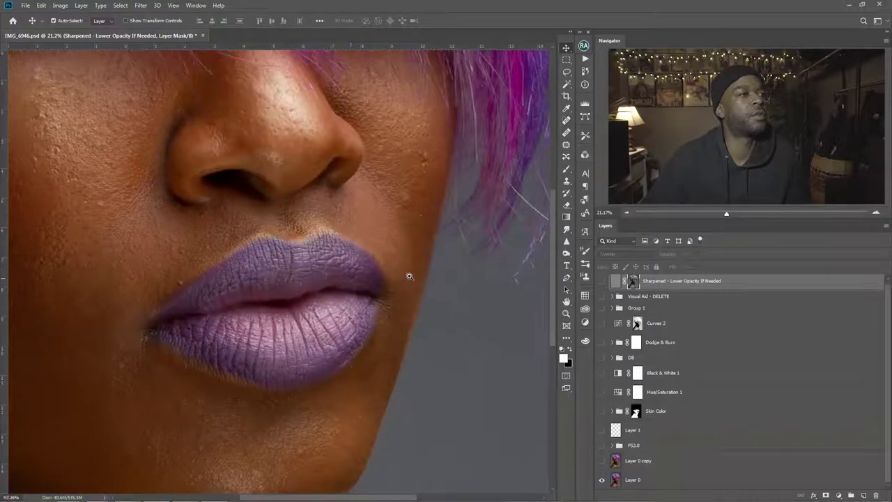
pyautogui.moveTo(409, 276); pyautogui.dragTo(349, 276)
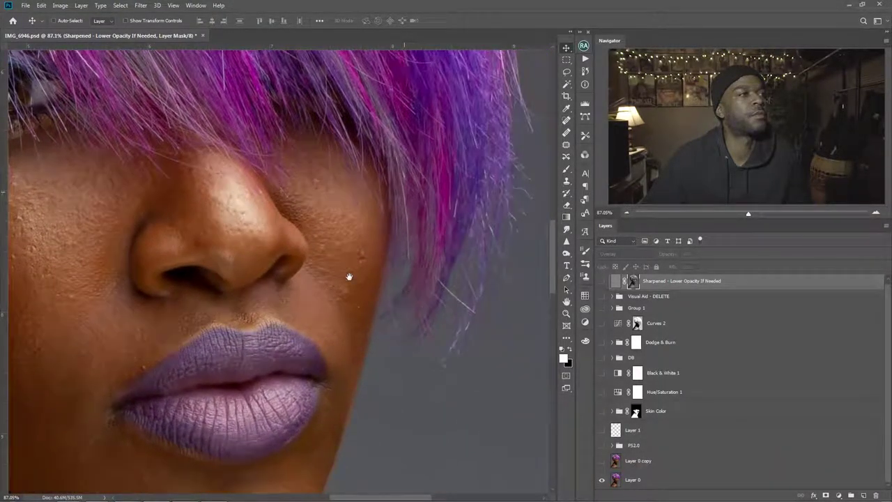
pyautogui.moveTo(402, 284); pyautogui.dragTo(396, 267)
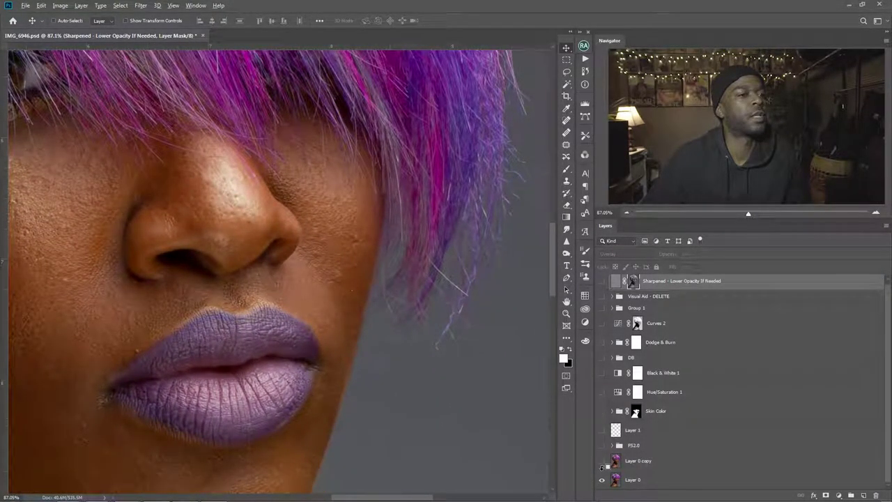
pyautogui.keyDown('alt'); pyautogui.click(604, 481); pyautogui.keyUp('alt')
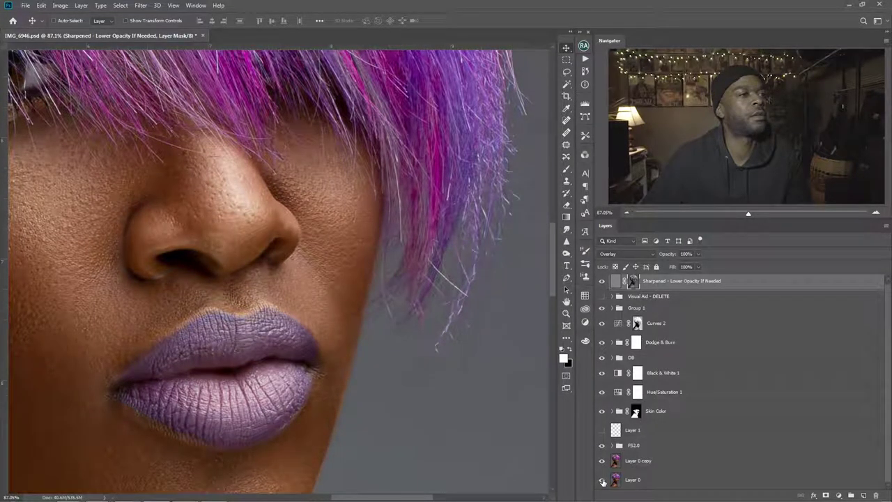
pyautogui.keyDown('alt'); pyautogui.click(603, 482); pyautogui.keyUp('alt')
pyautogui.keyDown('alt'); pyautogui.click(603, 481); pyautogui.keyUp('alt')
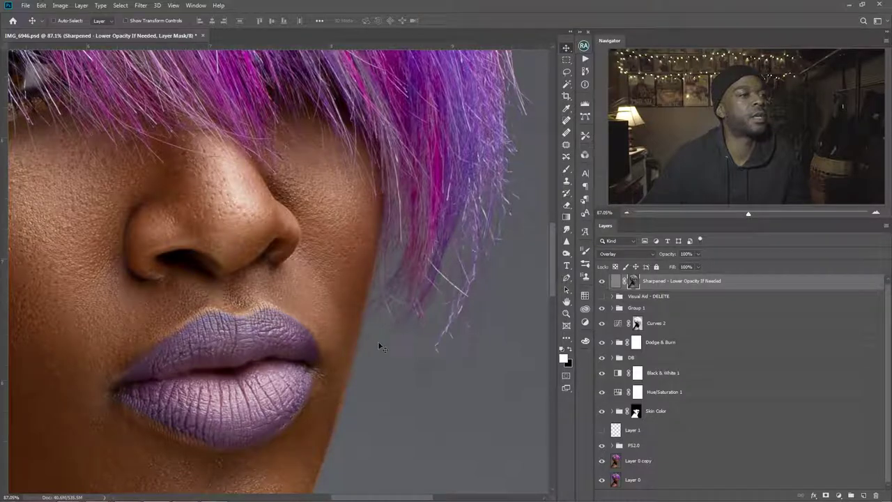
pyautogui.keyDown('alt'); pyautogui.click(602, 481); pyautogui.keyUp('alt')
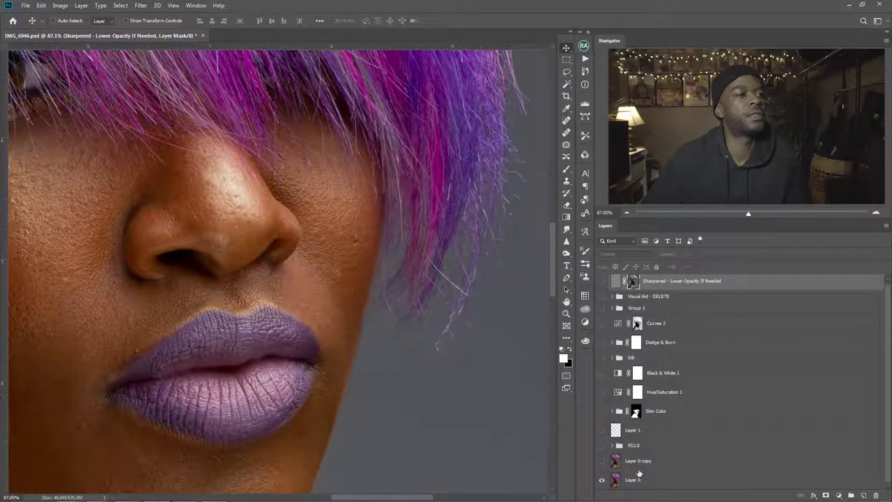
pyautogui.keyDown('alt'); pyautogui.click(603, 481); pyautogui.keyUp('alt')
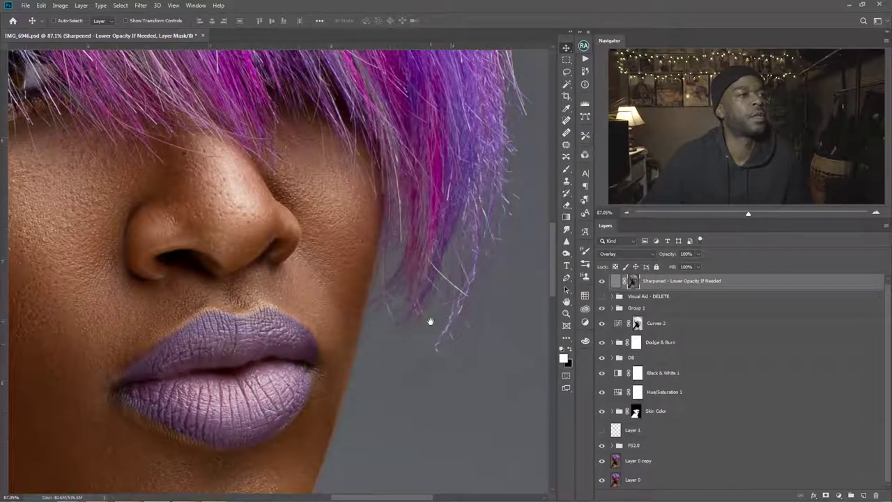
pyautogui.scroll(5, 431, 322)
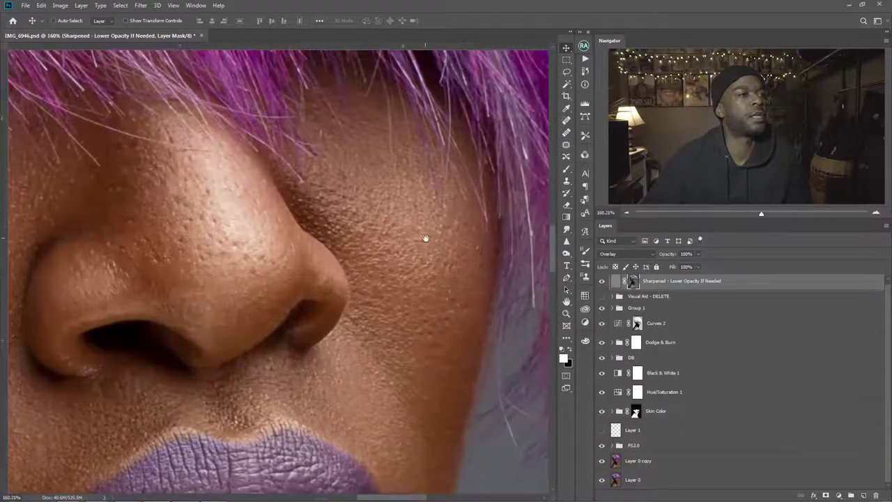
pyautogui.keyDown('alt'); pyautogui.click(602, 481); pyautogui.keyUp('alt')
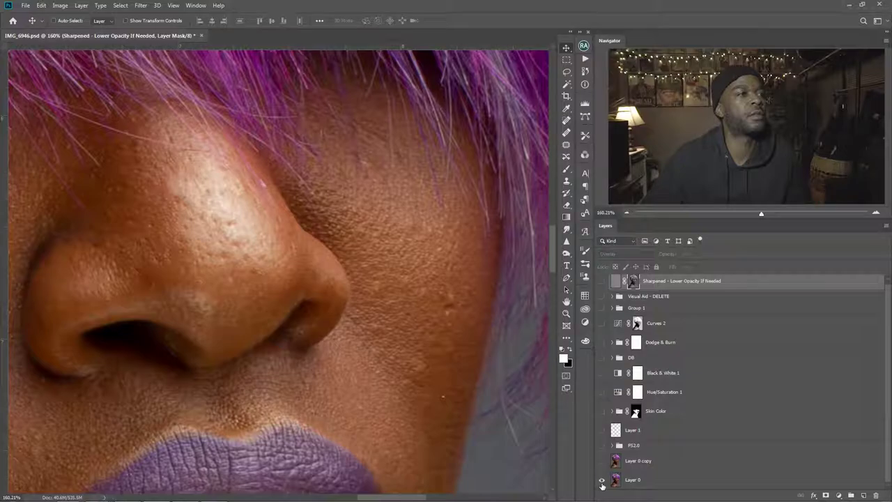
pyautogui.keyDown('alt'); pyautogui.click(602, 481); pyautogui.keyUp('alt')
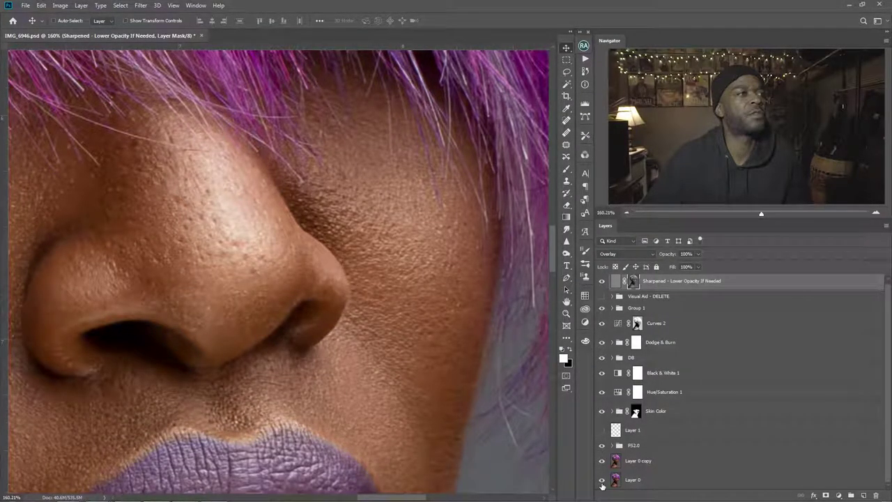
pyautogui.keyDown('alt'); pyautogui.click(602, 481); pyautogui.keyUp('alt')
pyautogui.keyDown('alt'); pyautogui.click(603, 481); pyautogui.keyUp('alt')
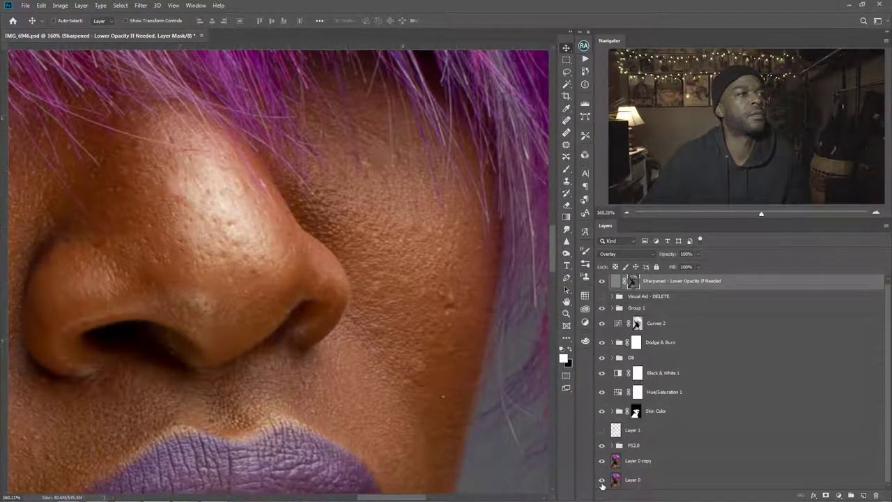
pyautogui.keyDown('alt'); pyautogui.click(603, 482); pyautogui.keyUp('alt')
pyautogui.keyDown('alt'); pyautogui.click(602, 482); pyautogui.keyUp('alt')
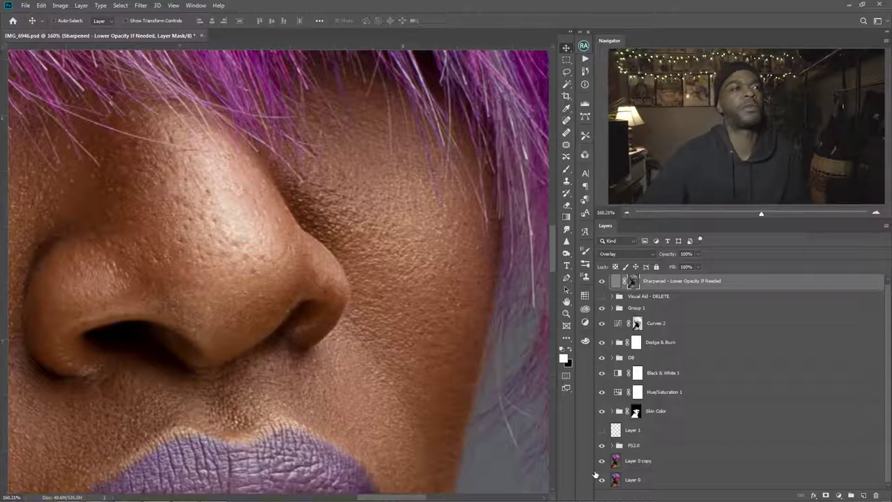
pyautogui.moveTo(359, 293); pyautogui.dragTo(411, 286)
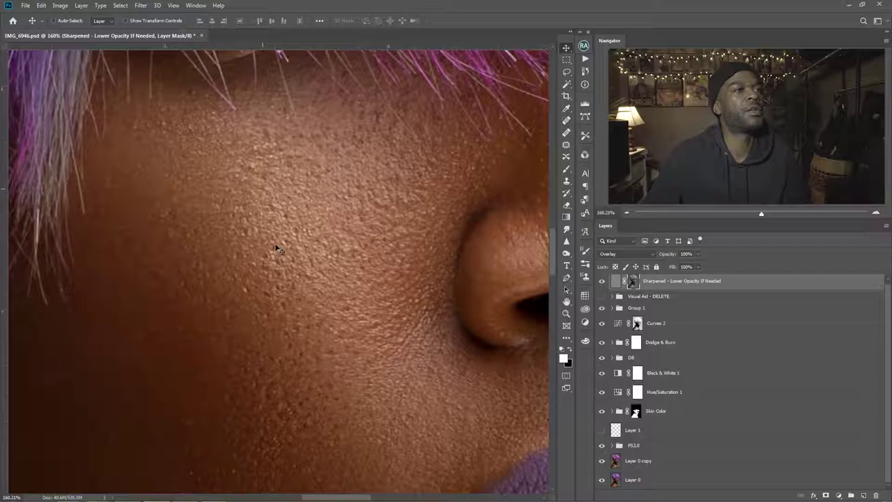
# Toggle Layer 0 solo on and off to compare original and retouched cheek skin.
pyautogui.click(602, 479)
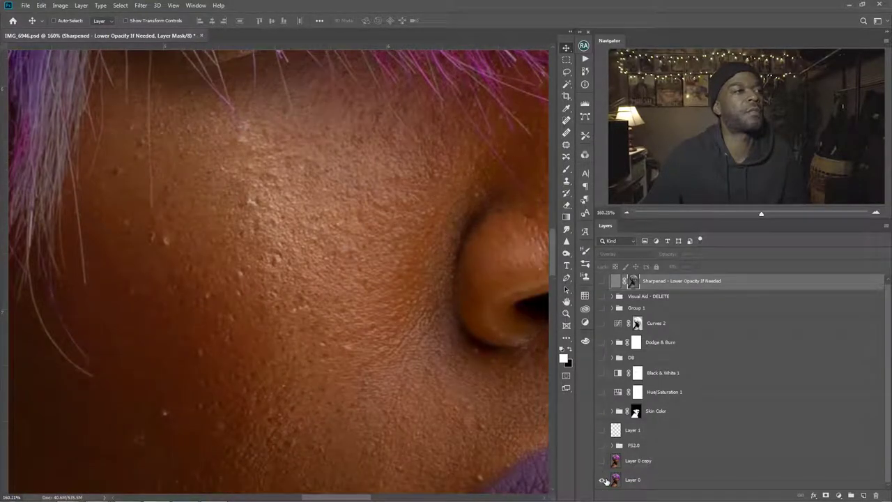
pyautogui.click(604, 480)
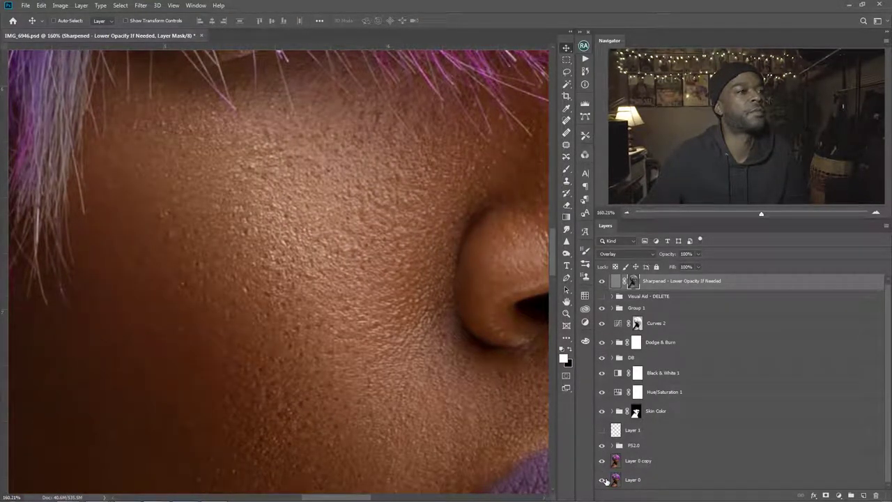
pyautogui.keyDown('alt'); pyautogui.click(604, 480); pyautogui.keyUp('alt')
pyautogui.keyDown('alt'); pyautogui.click(604, 480); pyautogui.keyUp('alt')
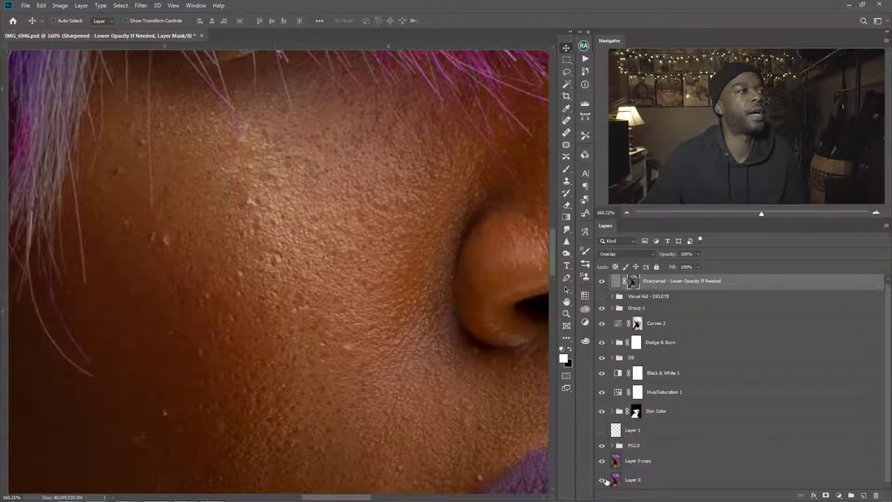
# Center the earring and hair, compare them before and after retouching, then move to the lips and cheek.
pyautogui.moveTo(264, 383); pyautogui.dragTo(375, 350)
pyautogui.moveTo(256, 248); pyautogui.dragTo(360, 325)
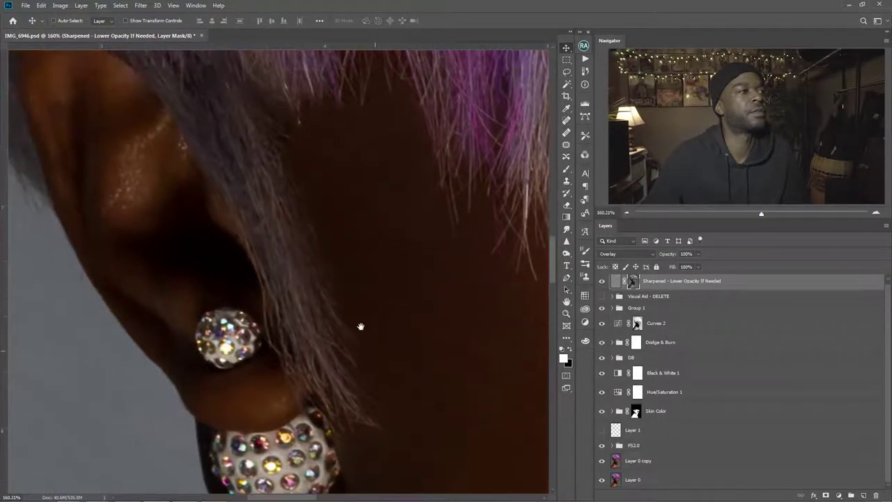
pyautogui.keyDown('alt'); pyautogui.click(603, 481); pyautogui.keyUp('alt')
pyautogui.keyDown('alt'); pyautogui.click(604, 480); pyautogui.keyUp('alt')
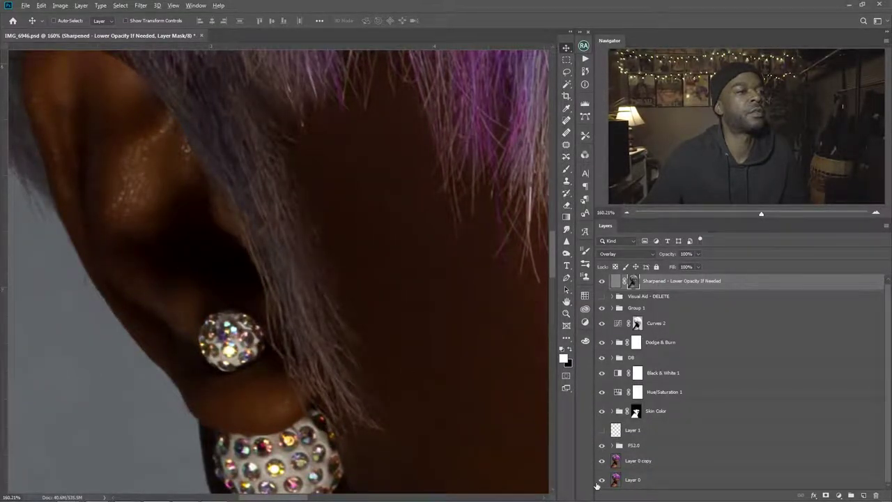
pyautogui.keyDown('alt'); pyautogui.click(601, 483); pyautogui.keyUp('alt')
pyautogui.keyDown('alt'); pyautogui.click(601, 483); pyautogui.keyUp('alt')
pyautogui.keyDown('alt'); pyautogui.click(601, 483); pyautogui.keyUp('alt')
pyautogui.keyDown('alt'); pyautogui.click(601, 483); pyautogui.keyUp('alt')
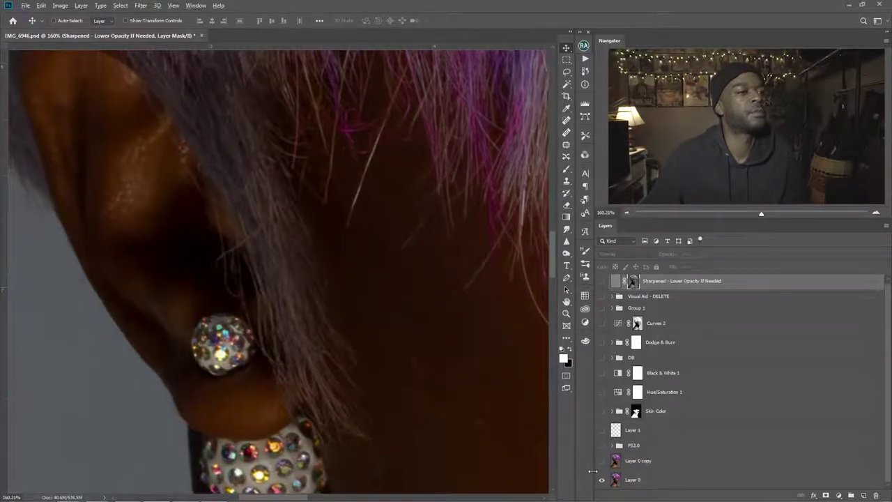
pyautogui.scroll(-5, 409, 261)
pyautogui.moveTo(460, 302); pyautogui.dragTo(175, 380)
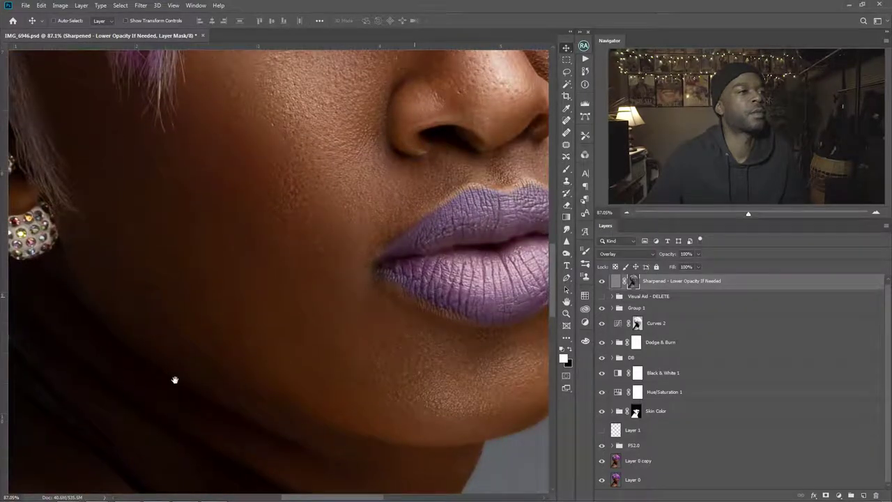
# Compare the original and retouched lips and cheek by toggling Layer 0 solo.
pyautogui.click(602, 481)
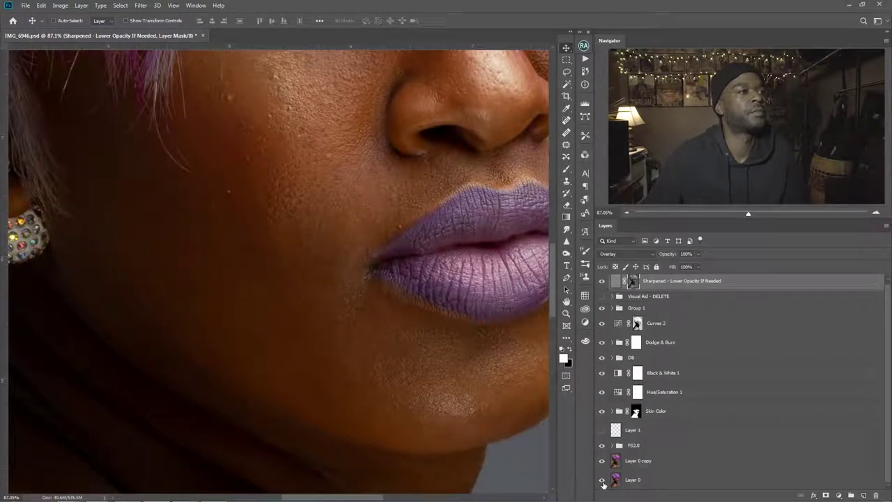
pyautogui.click(603, 481)
pyautogui.keyDown('alt'); pyautogui.click(602, 481); pyautogui.keyUp('alt')
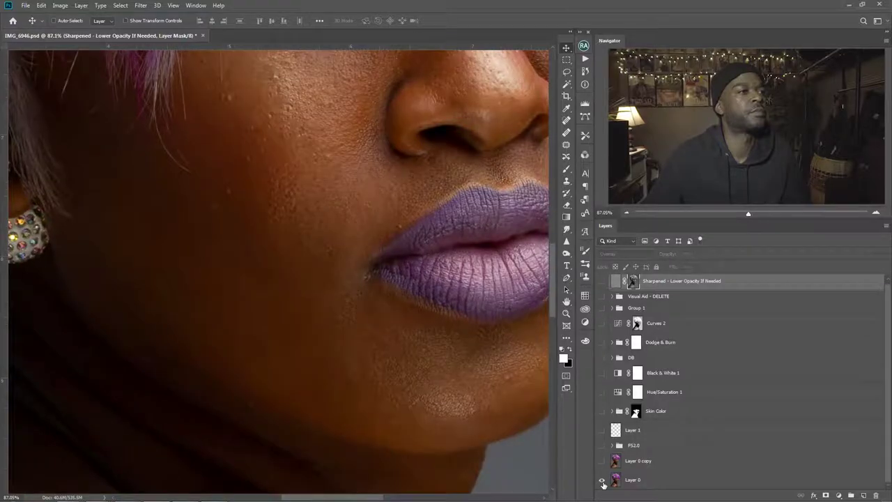
pyautogui.keyDown('alt'); pyautogui.click(602, 481); pyautogui.keyUp('alt')
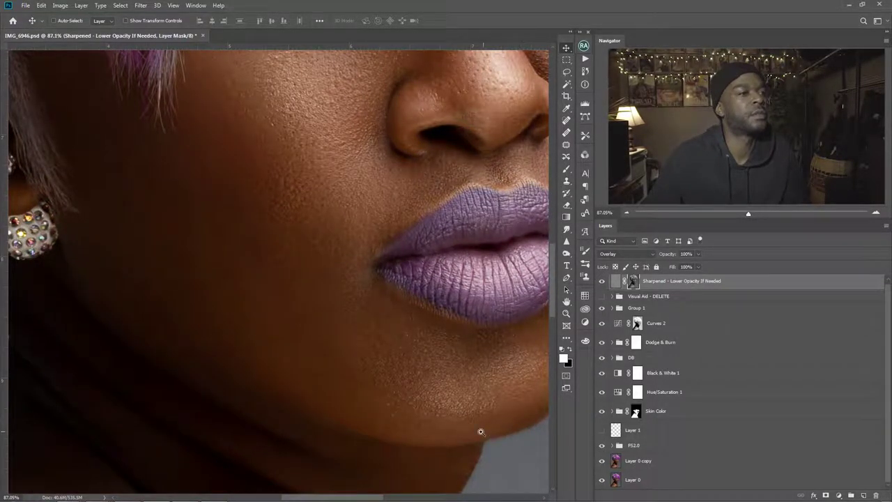
# Zoom into the neck and compare its original and retouched skin.
pyautogui.scroll(-5, 478, 428)
pyautogui.moveTo(464, 432); pyautogui.dragTo(391, 341)
pyautogui.scroll(-1, 418, 255)
pyautogui.click(602, 481)
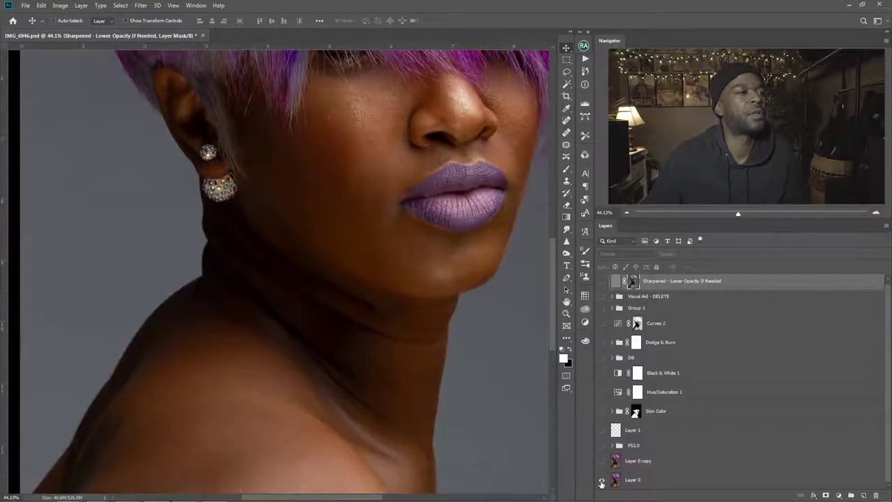
pyautogui.click(602, 482)
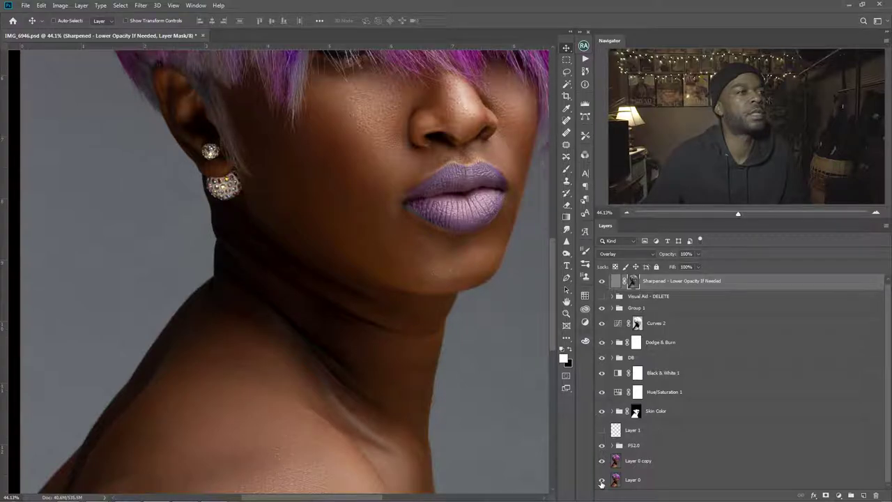
pyautogui.keyDown('alt'); pyautogui.click(602, 482); pyautogui.keyUp('alt')
pyautogui.keyDown('alt'); pyautogui.click(603, 482); pyautogui.keyUp('alt')
# Bring the neck and shoulder into view with only the unretouched Layer 0 showing.
pyautogui.moveTo(459, 415); pyautogui.dragTo(491, 295)
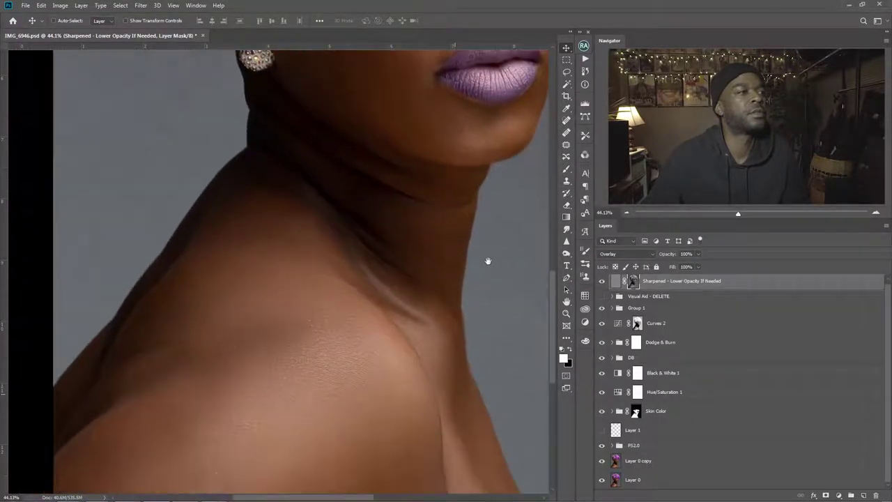
pyautogui.keyDown('alt'); pyautogui.click(602, 481); pyautogui.keyUp('alt')
pyautogui.scroll(5, 265, 323)
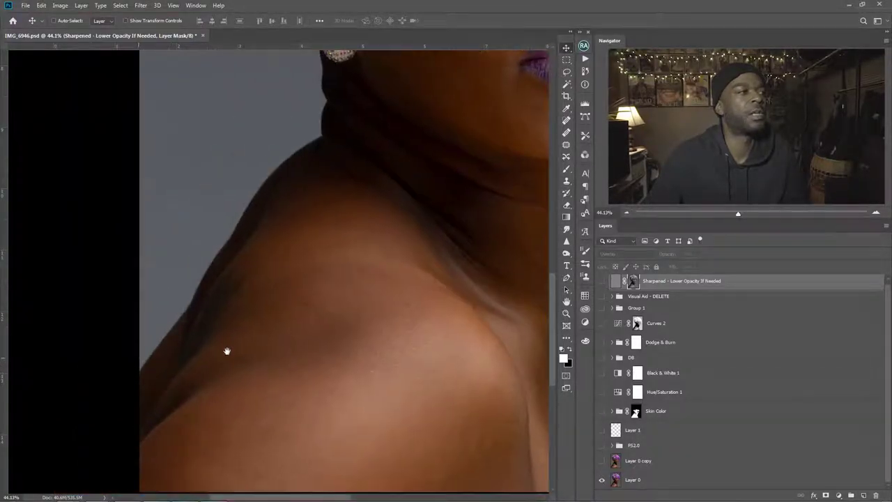
# Toggle between retouched and original shoulder skin, ending on the original.
pyautogui.keyDown('alt'); pyautogui.click(602, 481); pyautogui.keyUp('alt')
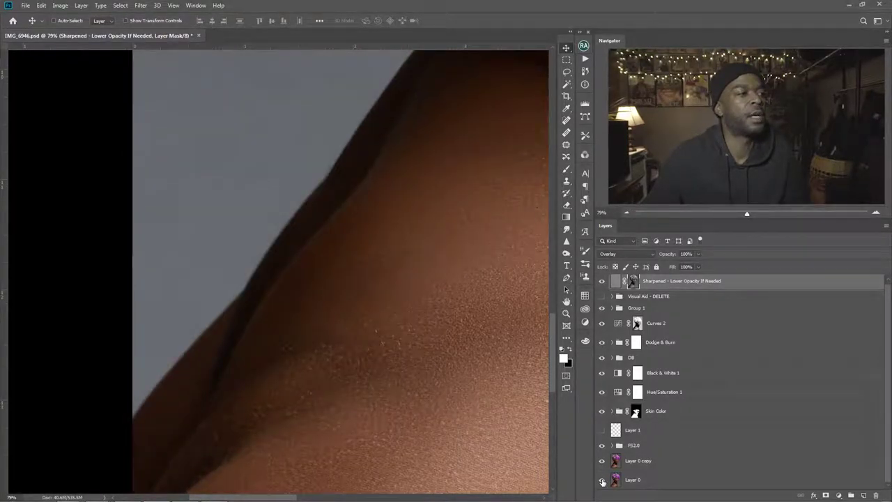
pyautogui.keyDown('alt'); pyautogui.click(603, 481); pyautogui.keyUp('alt')
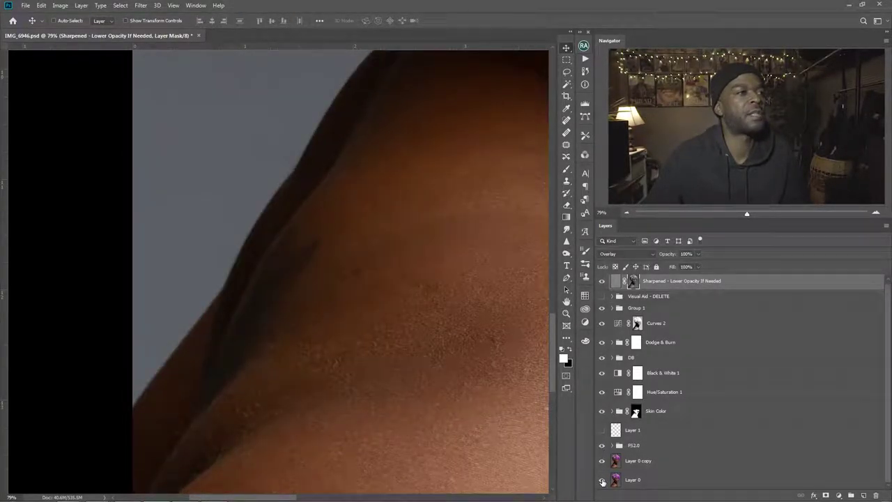
pyautogui.keyDown('alt'); pyautogui.click(602, 482); pyautogui.keyUp('alt')
pyautogui.keyDown('alt'); pyautogui.click(603, 481); pyautogui.keyUp('alt')
# Move along the upper arm edge and compare its original and retouched skin.
pyautogui.moveTo(416, 381); pyautogui.dragTo(385, 305)
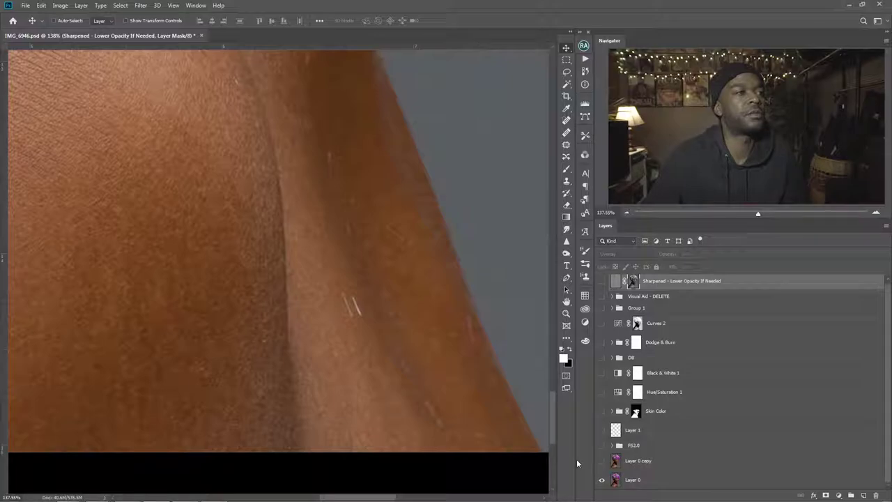
pyautogui.keyDown('alt'); pyautogui.click(603, 481); pyautogui.keyUp('alt')
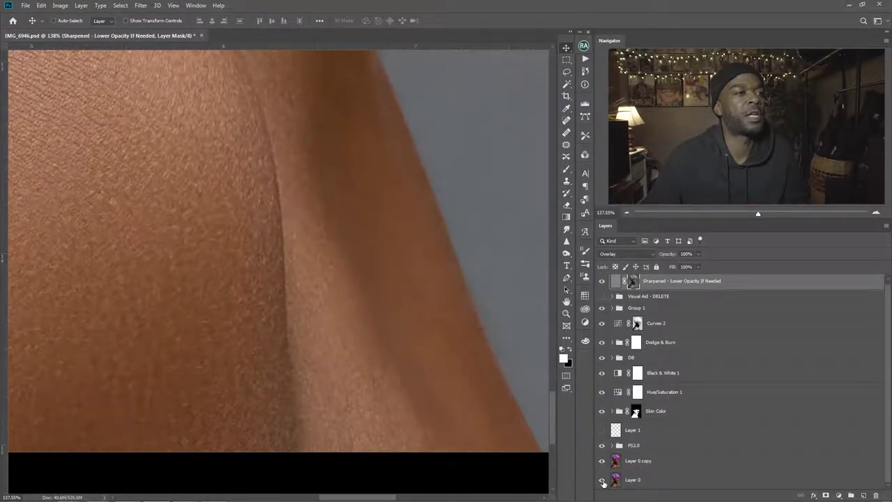
pyautogui.keyDown('alt'); pyautogui.click(603, 481); pyautogui.keyUp('alt')
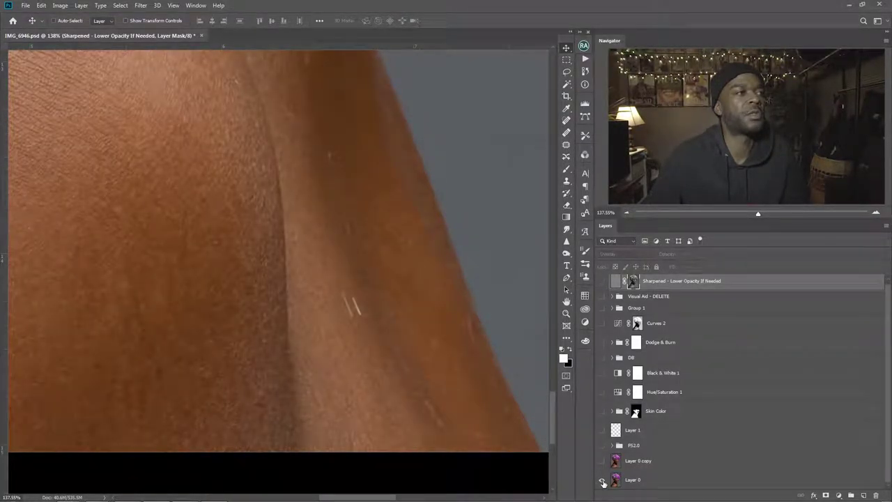
pyautogui.keyDown('alt'); pyautogui.click(603, 481); pyautogui.keyUp('alt')
pyautogui.keyDown('alt'); pyautogui.click(602, 482); pyautogui.keyUp('alt')
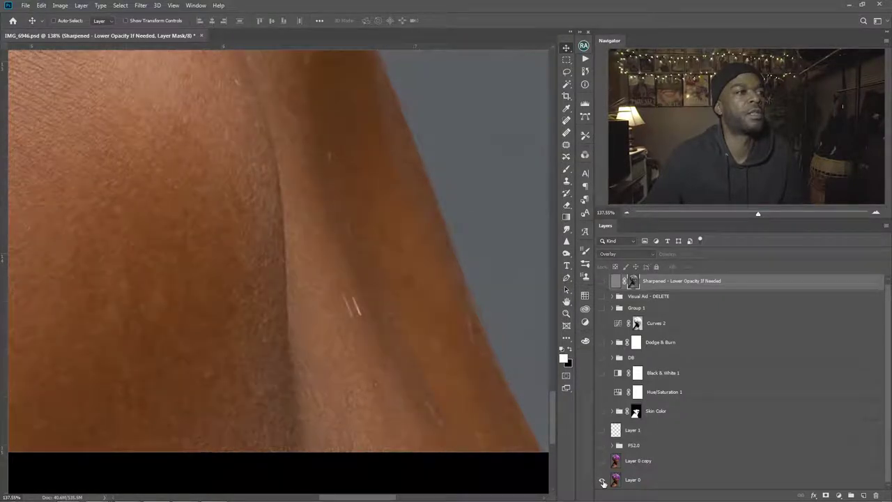
pyautogui.keyDown('alt'); pyautogui.click(602, 481); pyautogui.keyUp('alt')
# Zoom in and compare the original and retouched shoulder again.
pyautogui.scroll(-5, 387, 341)
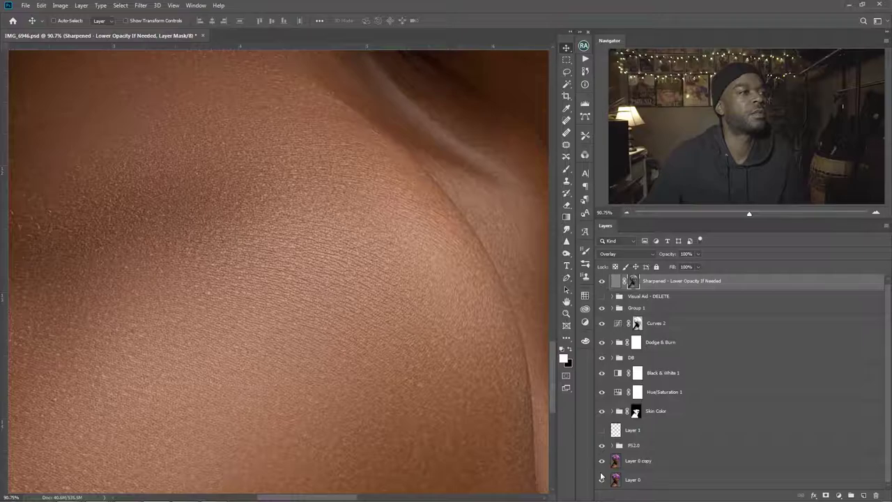
pyautogui.keyDown('alt'); pyautogui.click(602, 481); pyautogui.keyUp('alt')
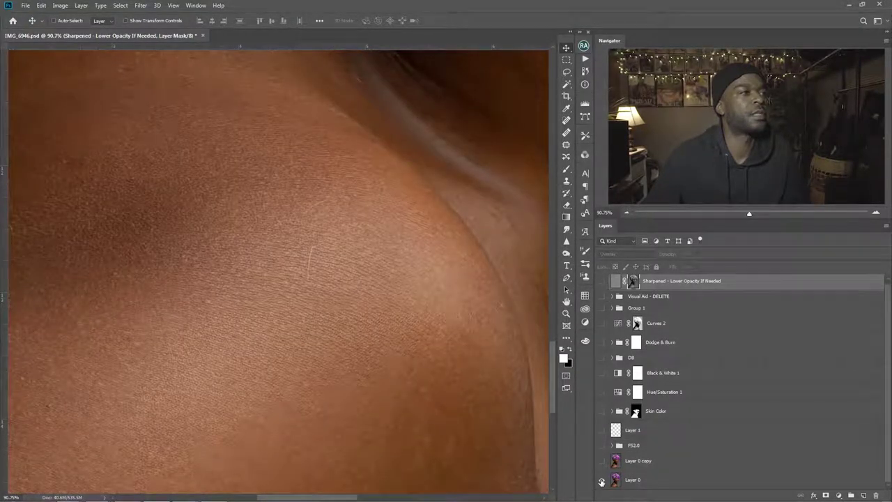
pyautogui.keyDown('alt'); pyautogui.click(602, 481); pyautogui.keyUp('alt')
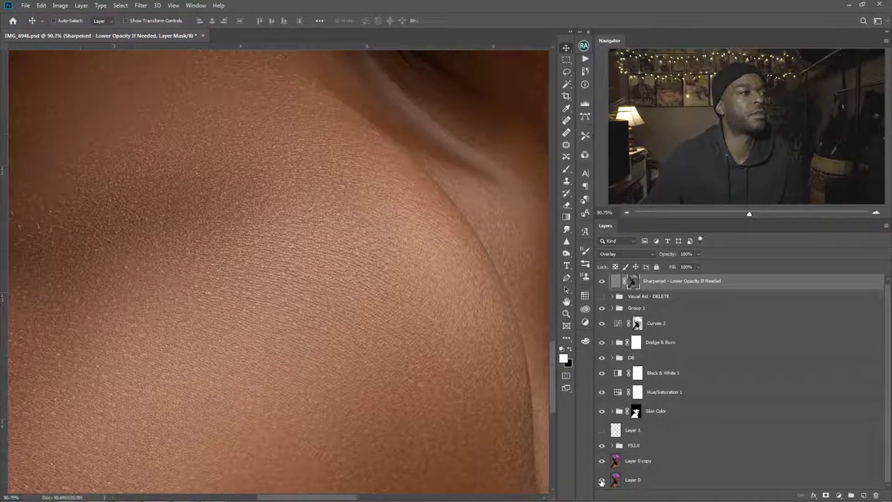
pyautogui.keyDown('alt'); pyautogui.click(602, 481); pyautogui.keyUp('alt')
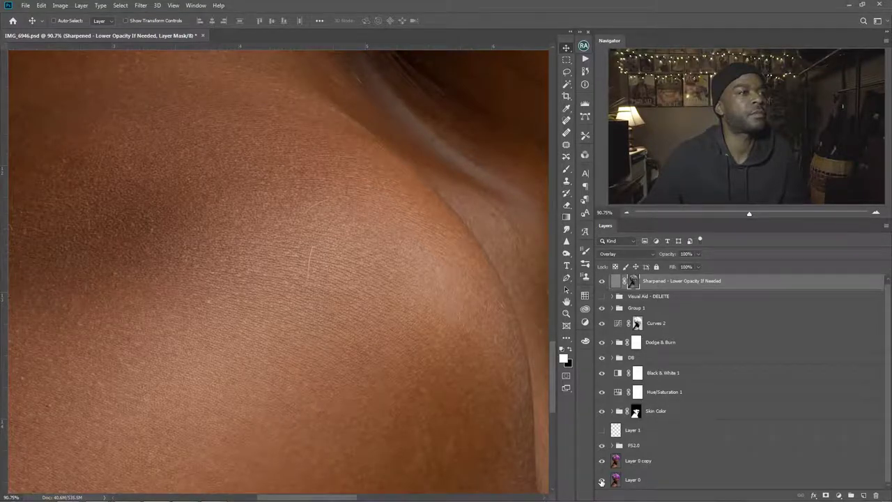
pyautogui.keyDown('alt'); pyautogui.click(603, 481); pyautogui.keyUp('alt')
# Undo the accidental Quick Mask mode with Edit > Undo.
pyautogui.press('q')
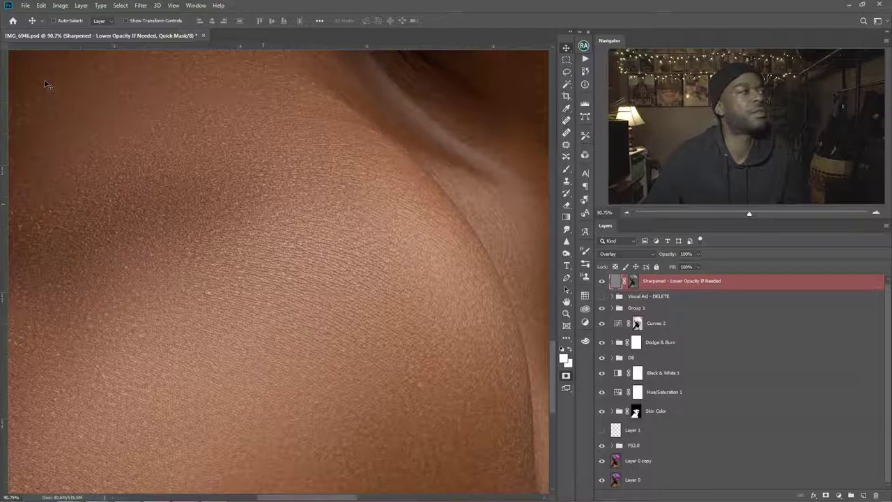
pyautogui.click(41, 7)
pyautogui.click(50, 15)
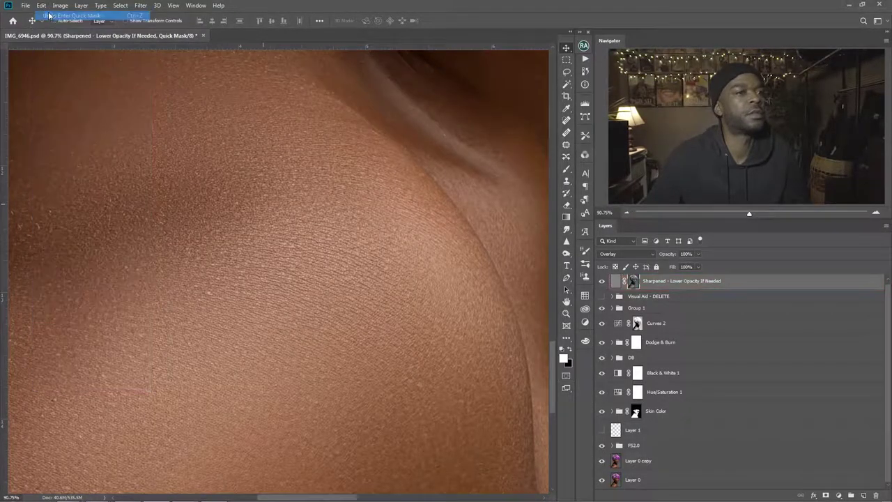
# Zoom close on the shoulder edge showing only the unretouched original.
pyautogui.scroll(5, 347, 265)
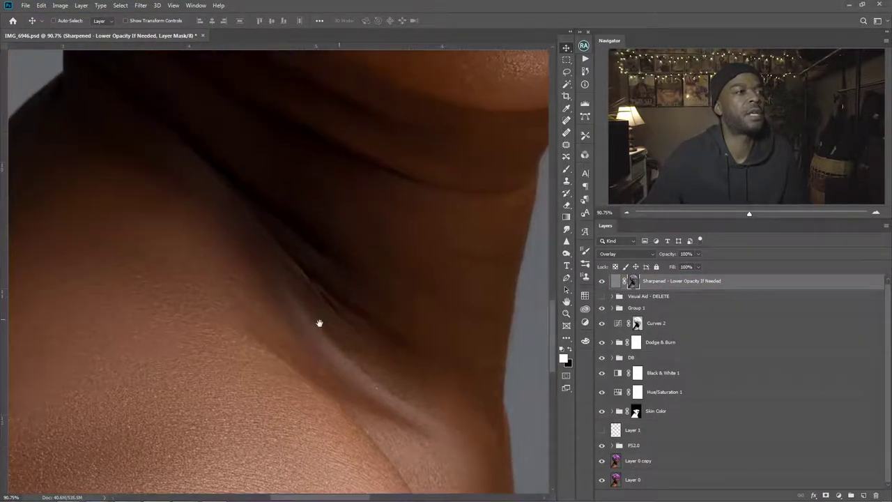
pyautogui.moveTo(396, 373); pyautogui.dragTo(372, 242)
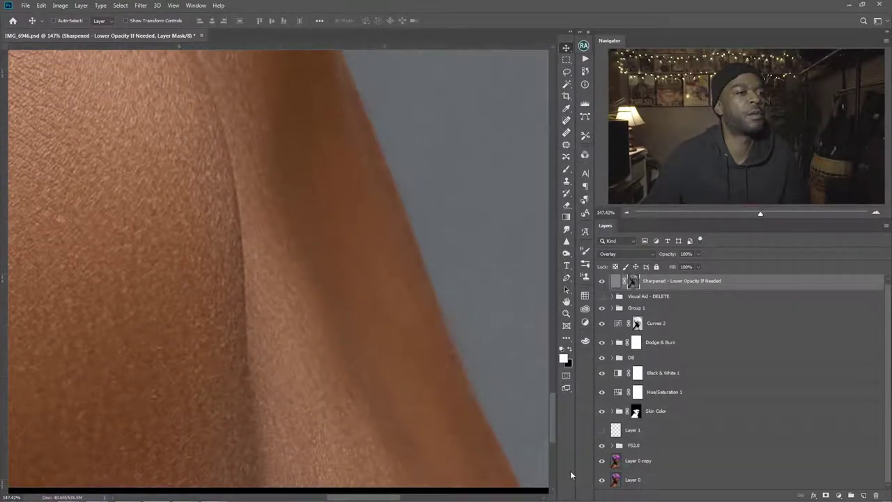
pyautogui.keyDown('alt'); pyautogui.click(602, 481); pyautogui.keyUp('alt')
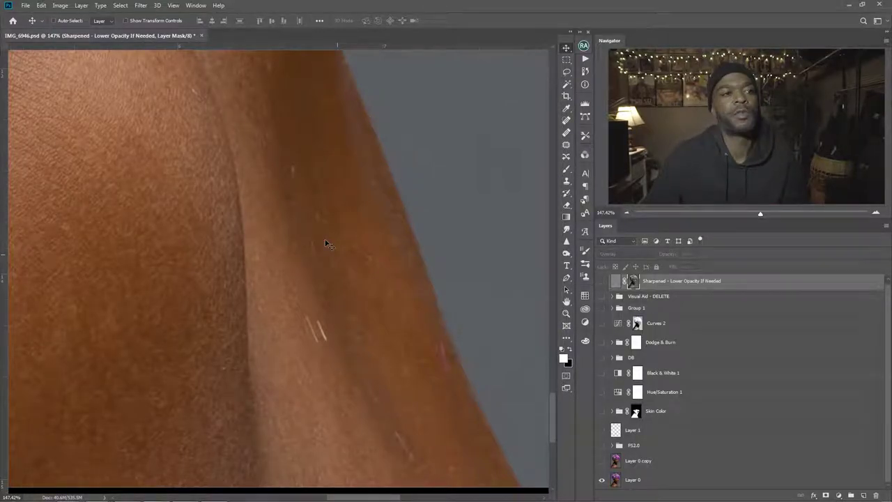
# Compare the dark neck crease before and after, then zoom out on the original portrait.
pyautogui.moveTo(306, 209); pyautogui.dragTo(375, 319)
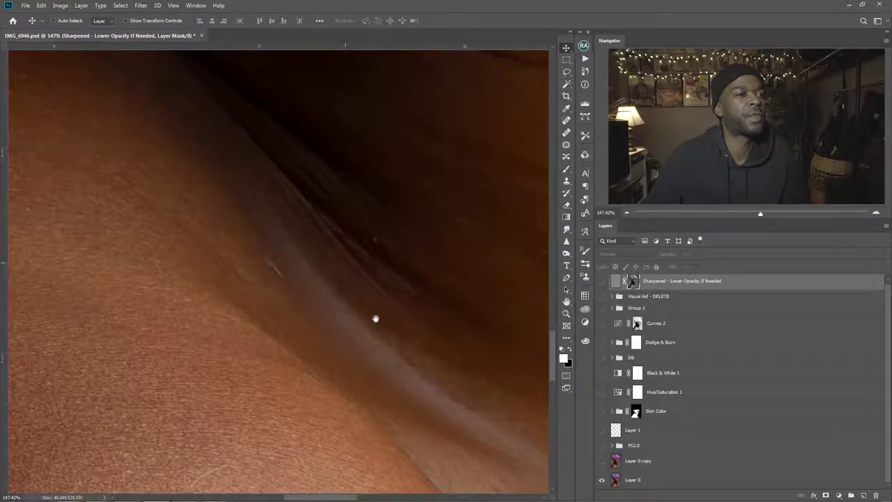
pyautogui.keyDown('alt'); pyautogui.click(603, 481); pyautogui.keyUp('alt')
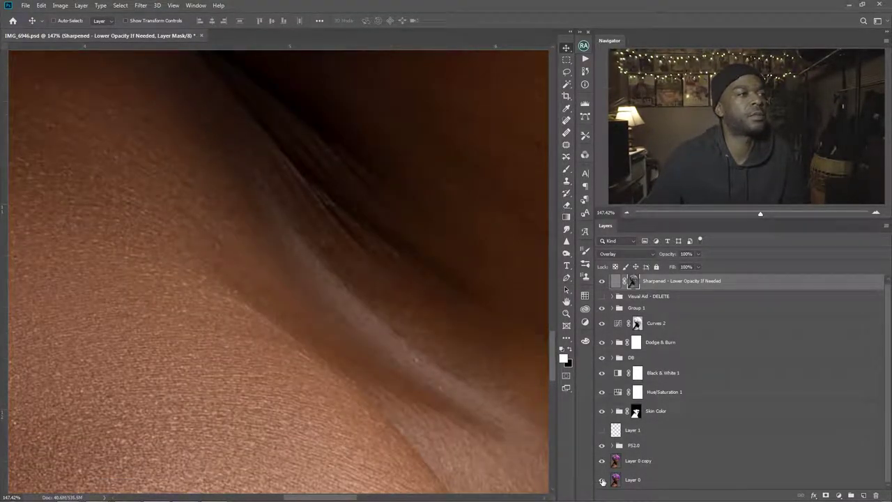
pyautogui.keyDown('alt'); pyautogui.click(603, 481); pyautogui.keyUp('alt')
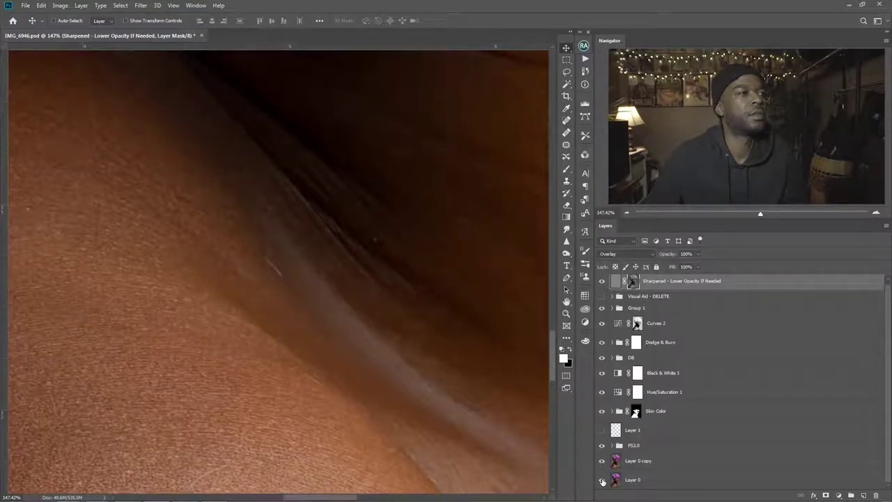
pyautogui.keyDown('alt'); pyautogui.click(602, 480); pyautogui.keyUp('alt')
pyautogui.keyDown('alt'); pyautogui.click(602, 481); pyautogui.keyUp('alt')
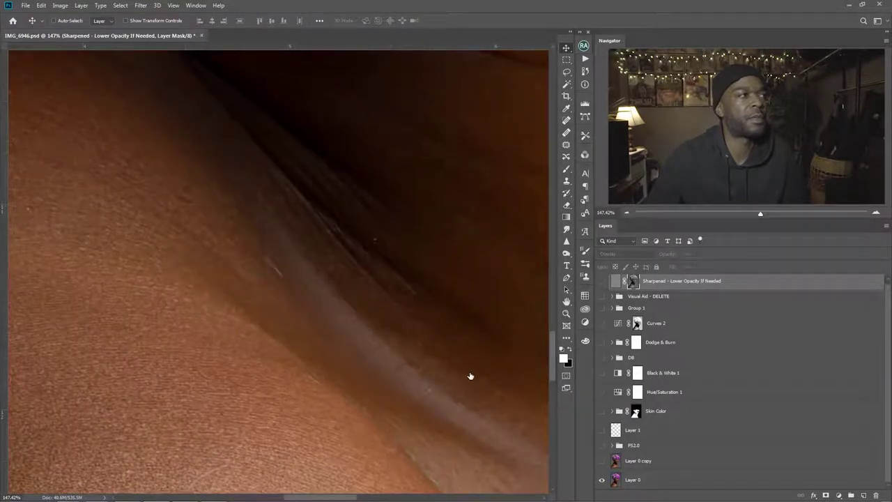
pyautogui.moveTo(432, 304); pyautogui.dragTo(380, 190)
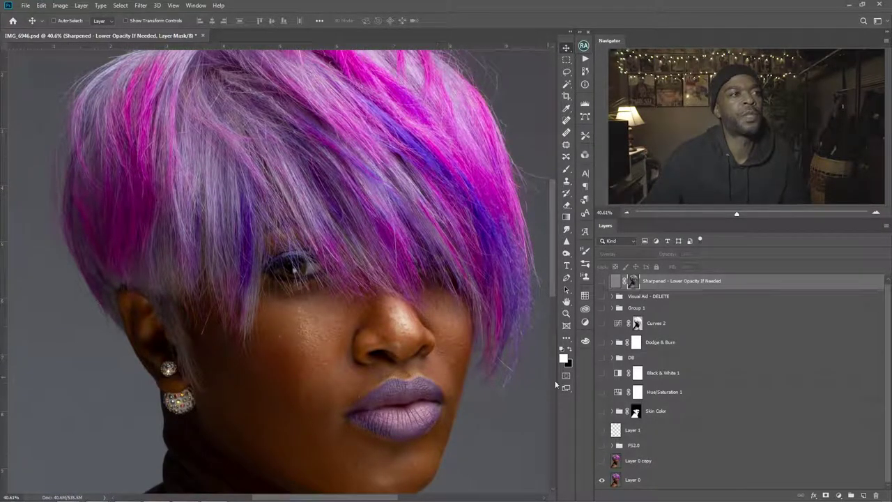
# Frame the top of the hair and toggle retouching off, on, and off again.
pyautogui.keyDown('alt'); pyautogui.click(602, 480); pyautogui.keyUp('alt')
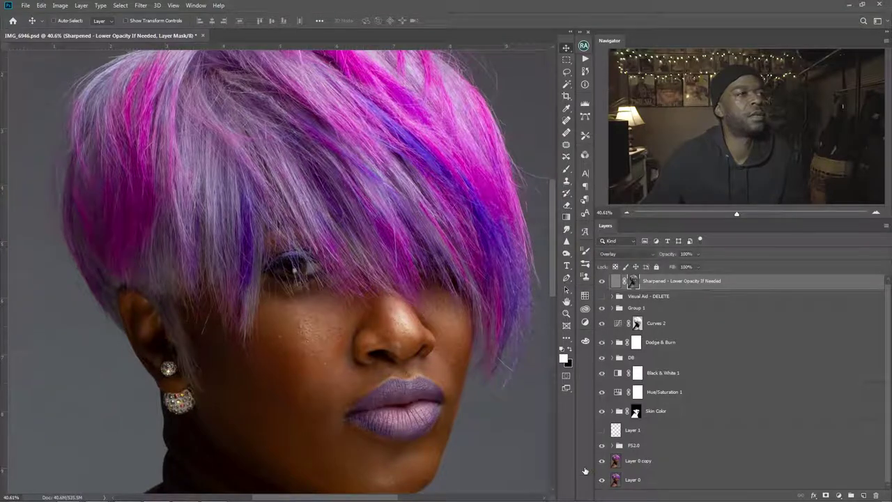
pyautogui.moveTo(448, 288); pyautogui.dragTo(437, 323)
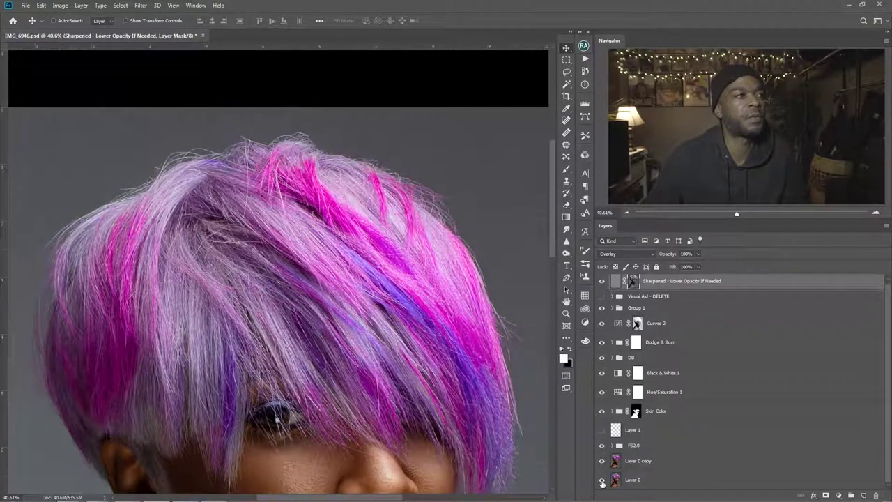
pyautogui.scroll(2, 268, 219)
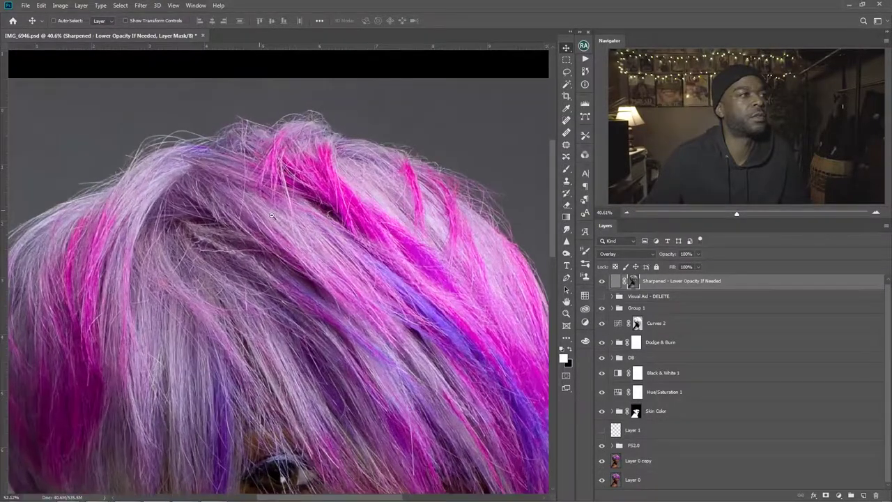
pyautogui.scroll(-1, 268, 219)
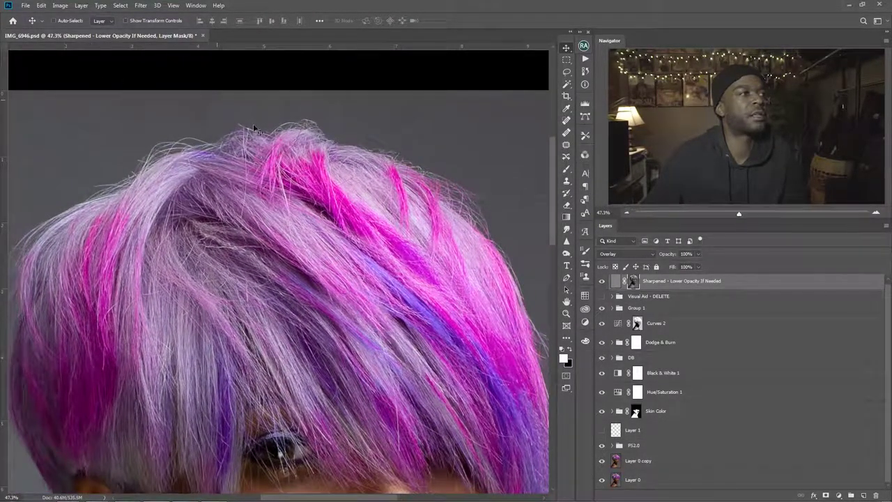
pyautogui.keyDown('alt'); pyautogui.click(602, 480); pyautogui.keyUp('alt')
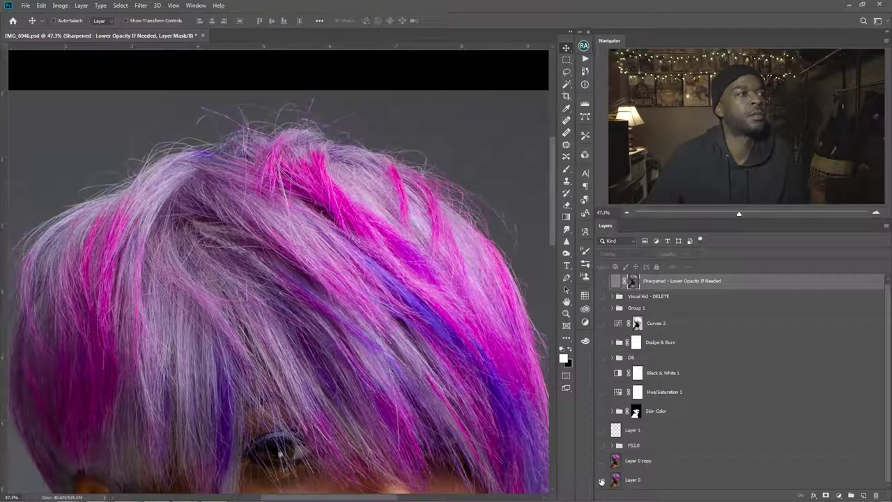
pyautogui.keyDown('alt'); pyautogui.click(602, 481); pyautogui.keyUp('alt')
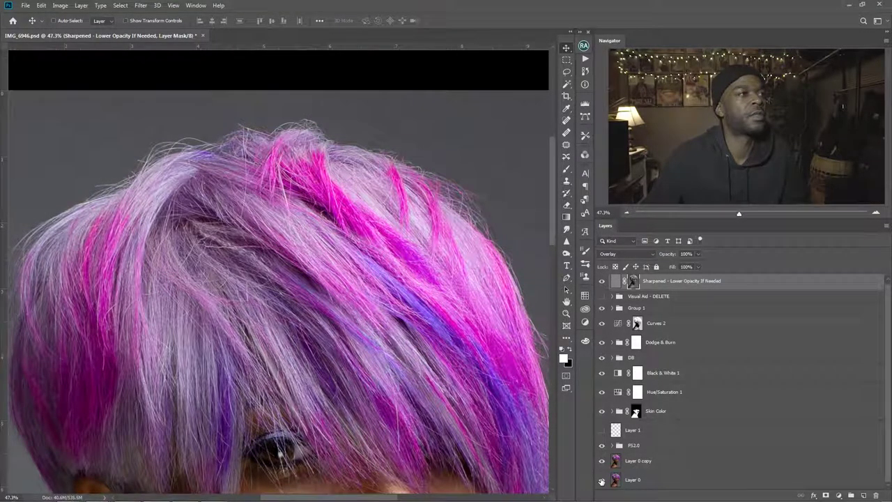
pyautogui.keyDown('alt'); pyautogui.click(602, 480); pyautogui.keyUp('alt')
pyautogui.scroll(-15, 327, 255)
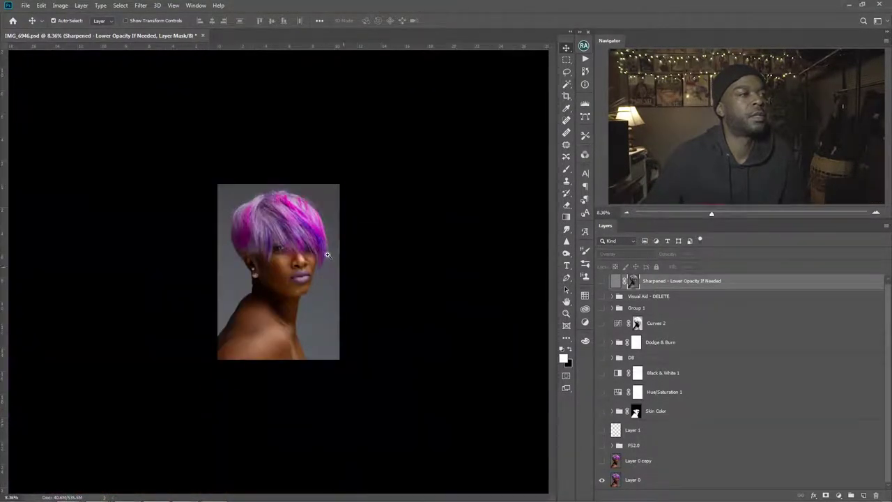
pyautogui.scroll(5, 327, 255)
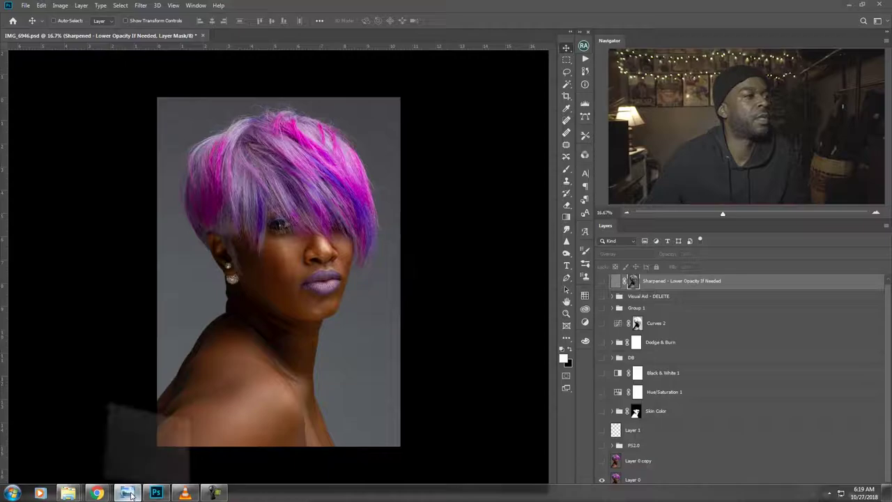
pyautogui.click(130, 494)
pyautogui.scroll(5, 209, 342)
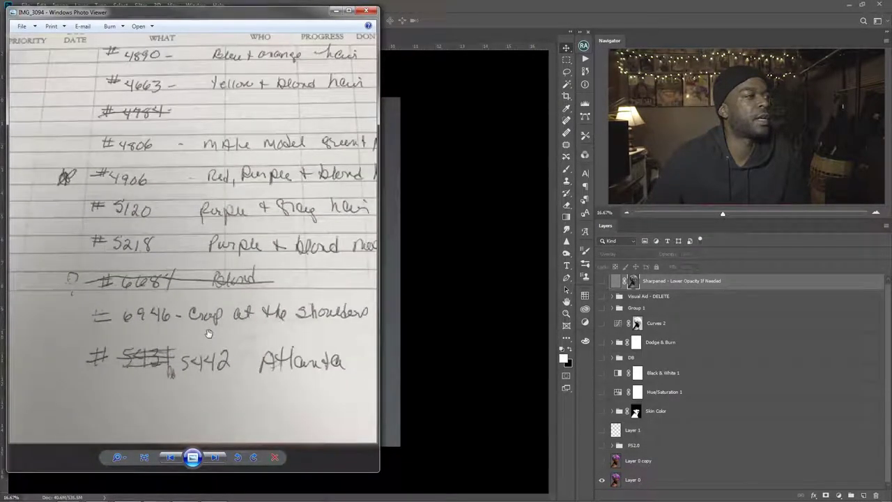
pyautogui.click(338, 14)
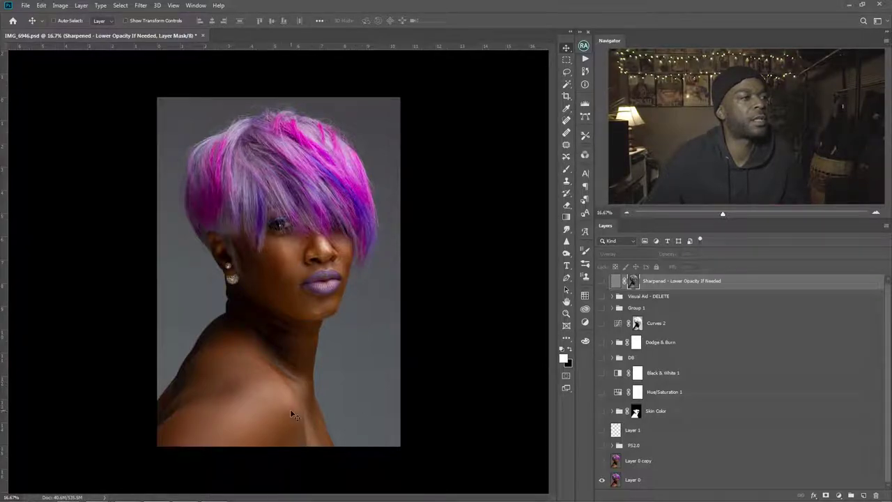
pyautogui.keyDown('alt'); pyautogui.click(604, 479); pyautogui.keyUp('alt')
pyautogui.moveTo(378, 384)
pyautogui.mouseDown()
pyautogui.moveTo(398, 378)
pyautogui.moveTo(391, 380)
pyautogui.mouseUp()
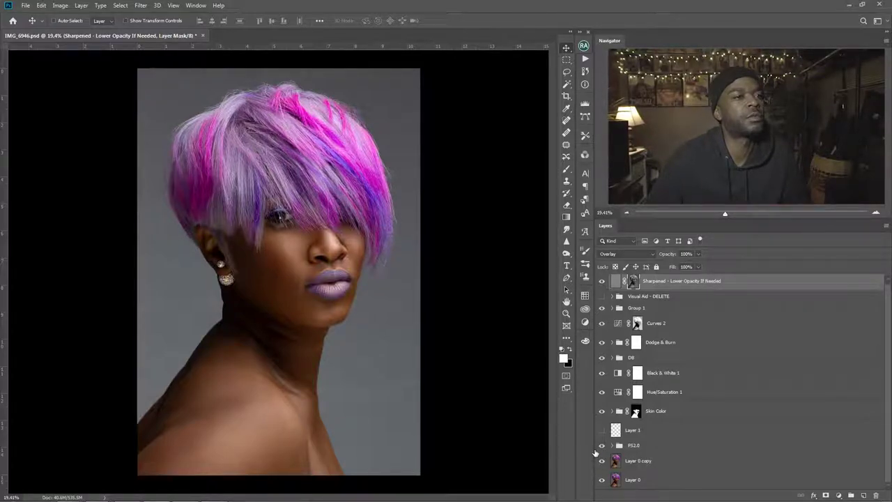
pyautogui.keyDown('alt'); pyautogui.click(602, 479); pyautogui.keyUp('alt')
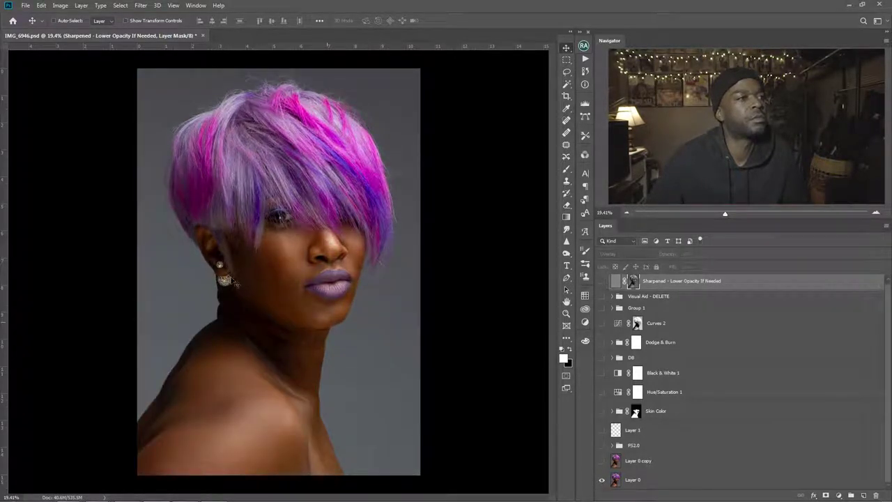
# Save the original as JPEG 'IMG_6946 before' at Quality 12 Maximum.
pyautogui.click(26, 6)
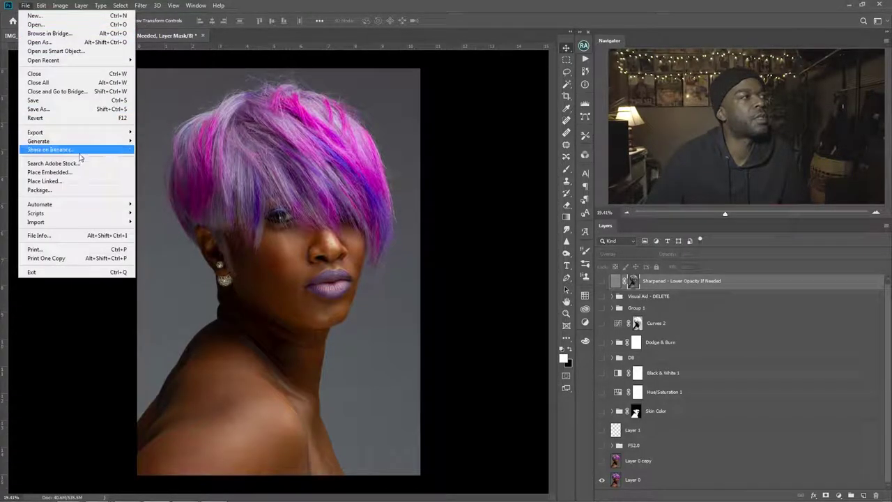
pyautogui.click(103, 110)
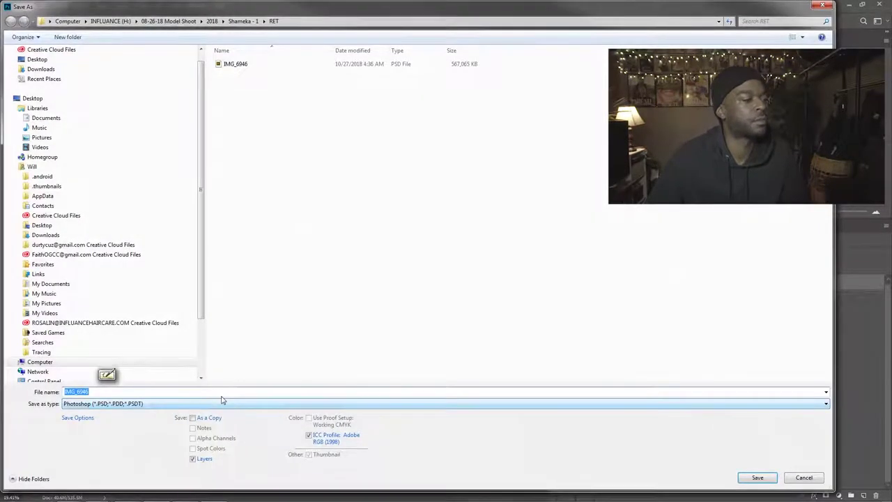
pyautogui.click(222, 395)
pyautogui.write('before')
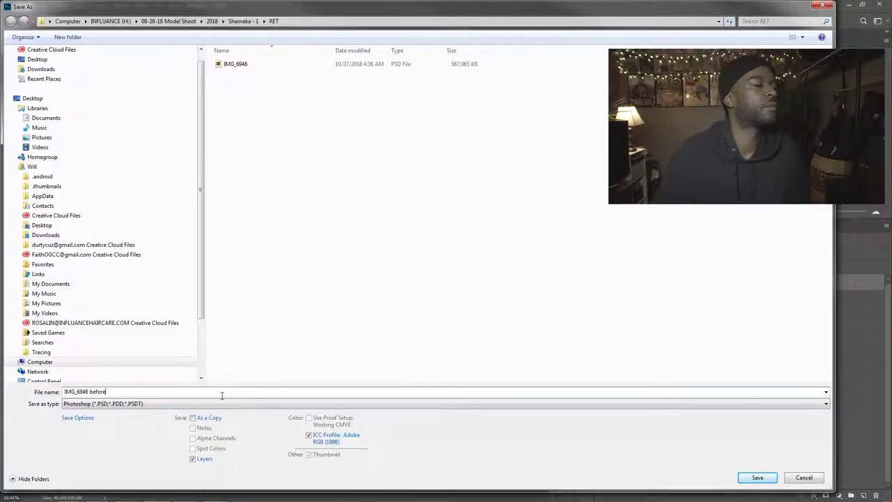
pyautogui.click(197, 403)
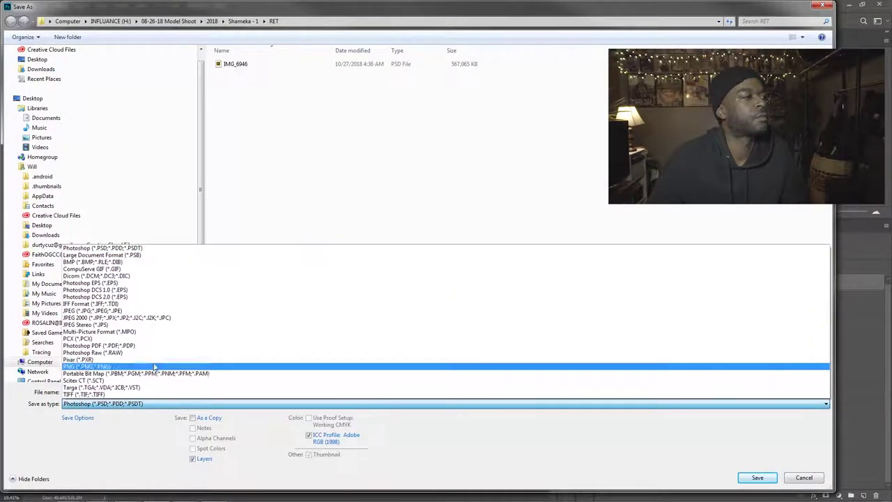
pyautogui.click(175, 311)
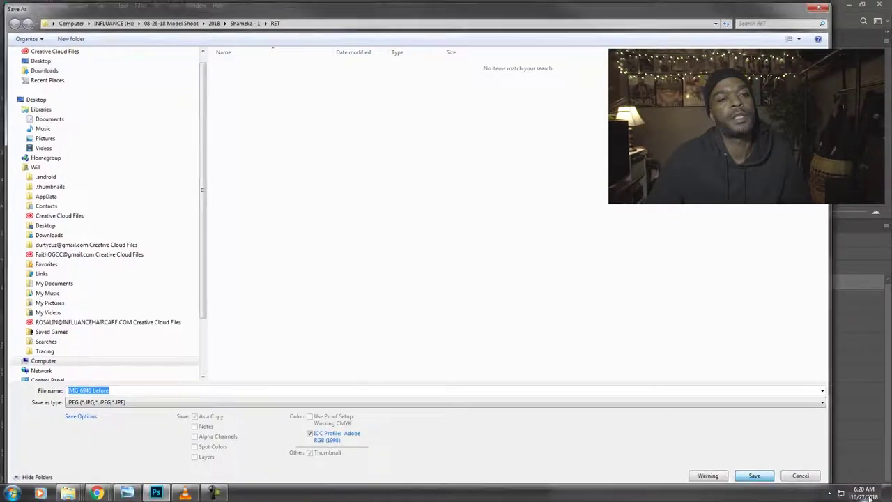
pyautogui.press('Return')
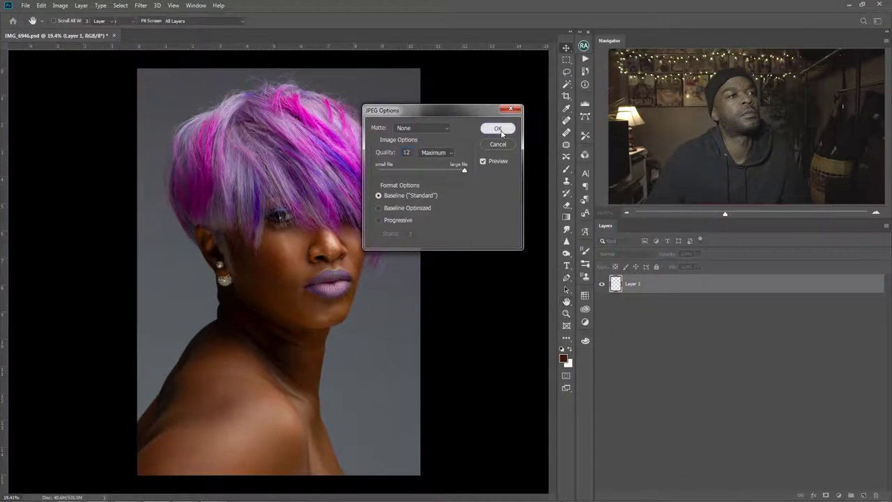
pyautogui.click(498, 129)
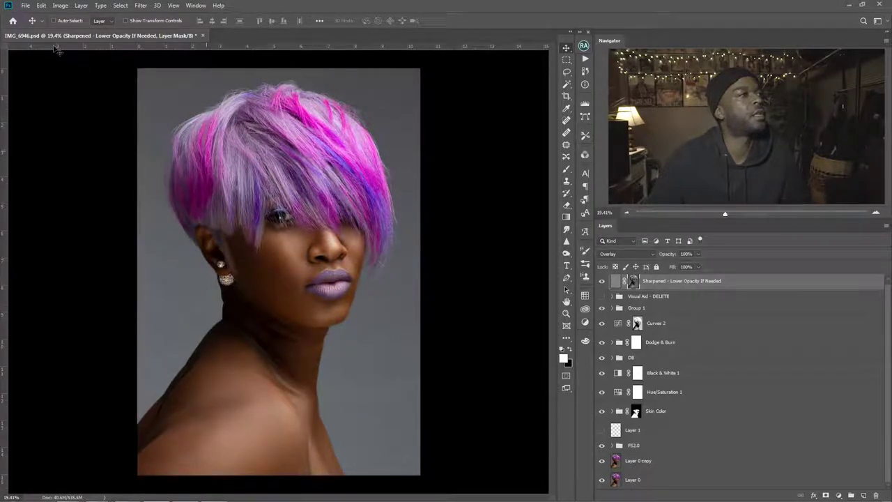
# Save the retouched portrait as JPEG 'IMG_6946 after' at Quality 12 Maximum.
pyautogui.click(25, 5)
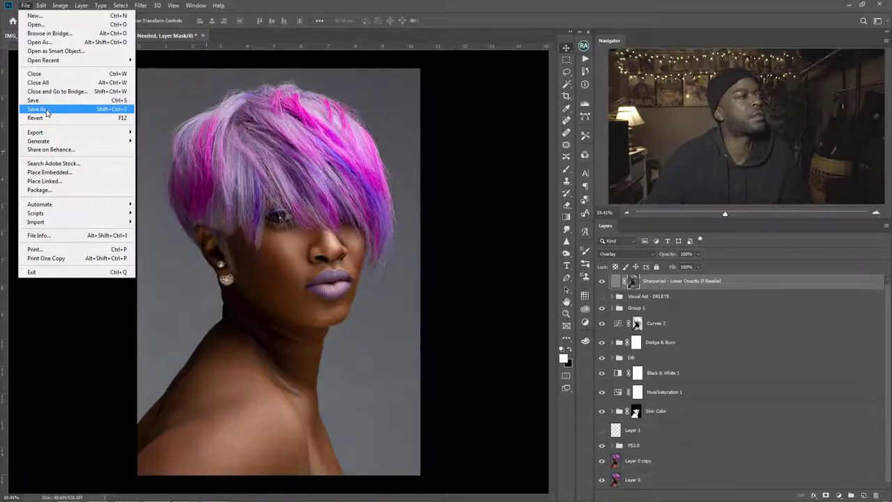
pyautogui.click(36, 109)
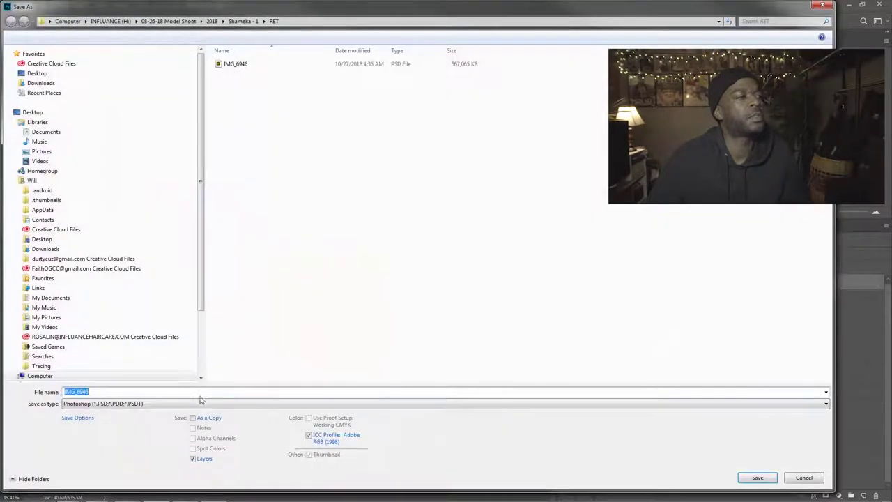
pyautogui.click(202, 404)
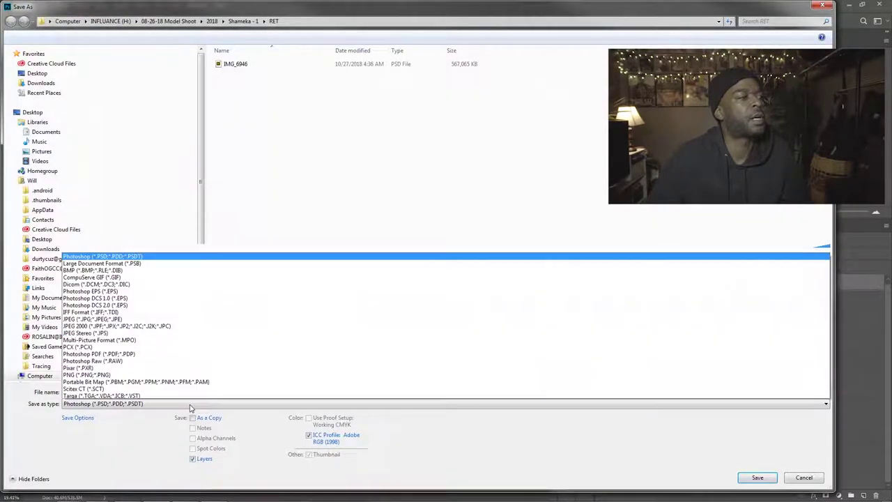
pyautogui.click(156, 311)
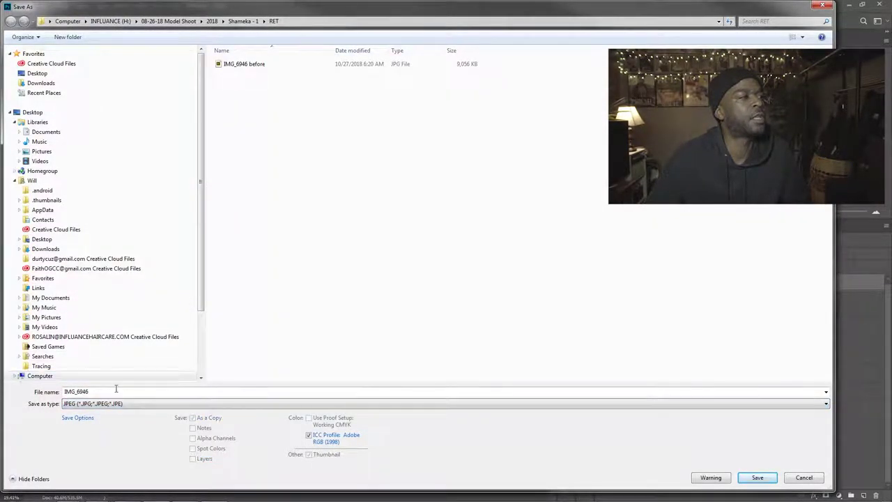
pyautogui.click(116, 390)
pyautogui.click(117, 391)
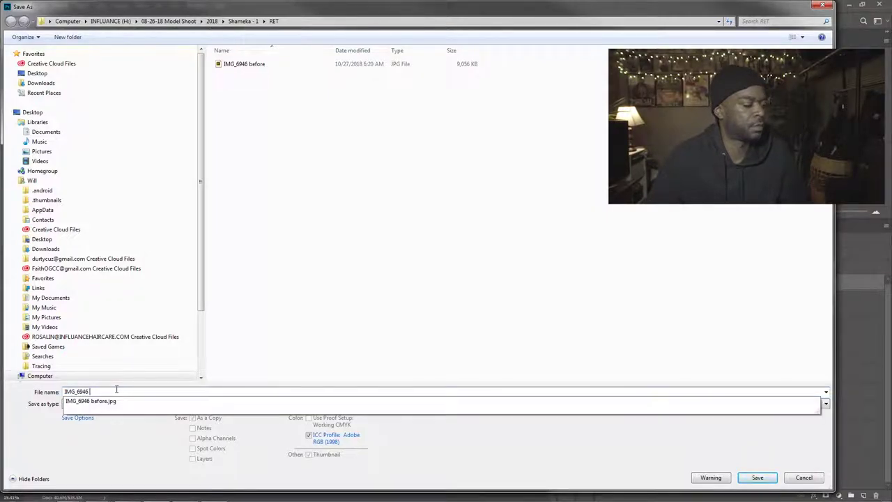
pyautogui.write('after')
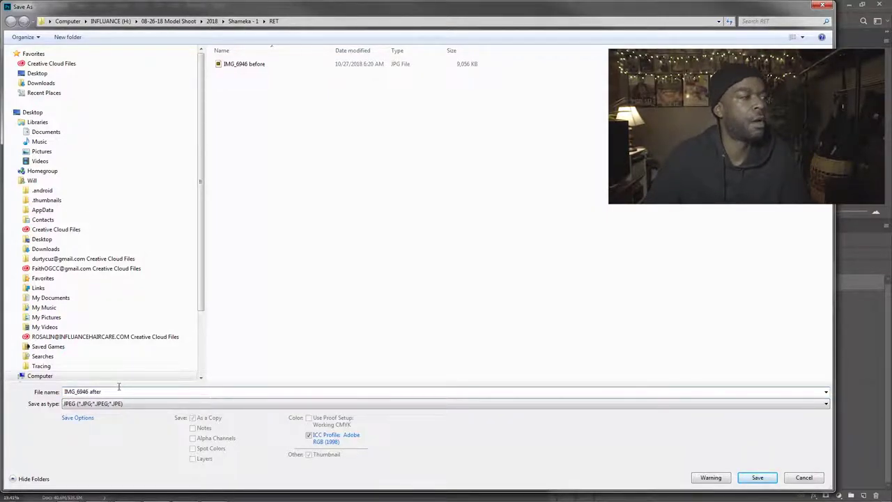
pyautogui.press('Return')
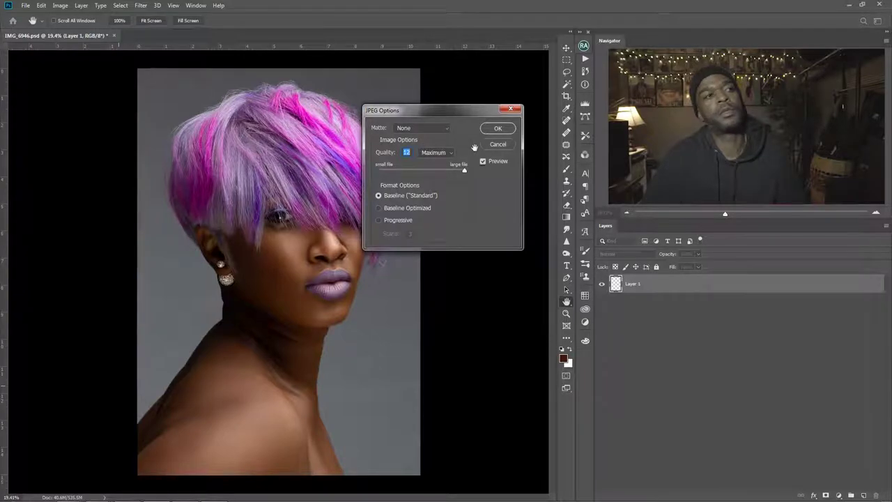
pyautogui.click(497, 130)
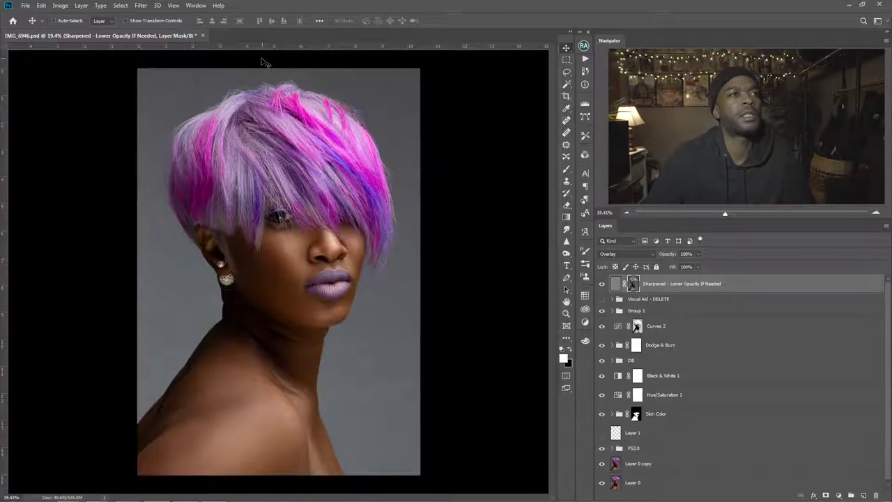
# Close IMG_6946.psd, choosing Yes to save its changes.
pyautogui.click(204, 37)
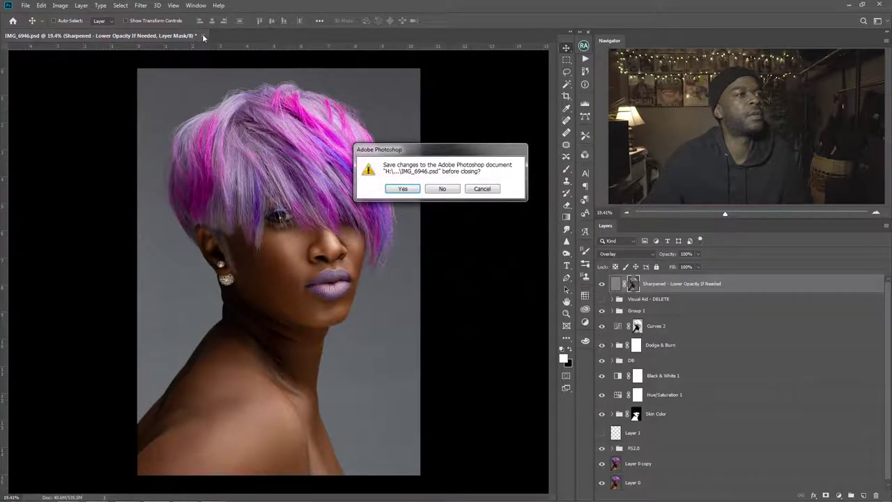
pyautogui.click(395, 190)
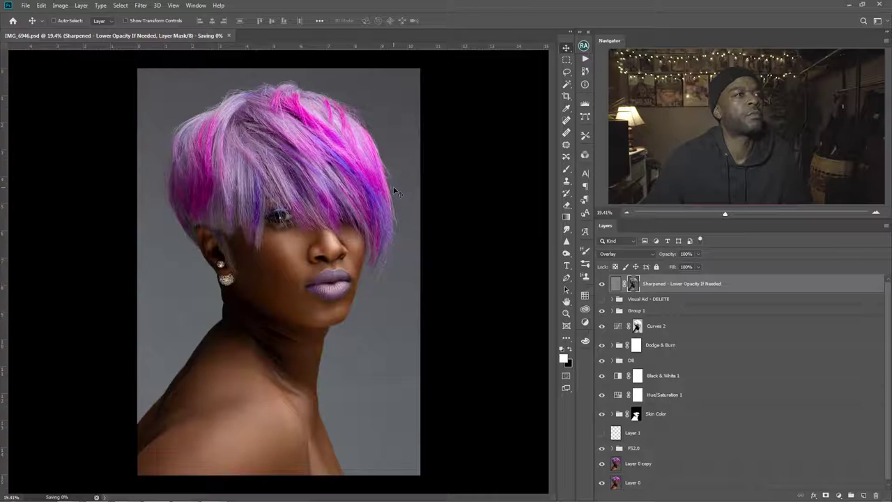
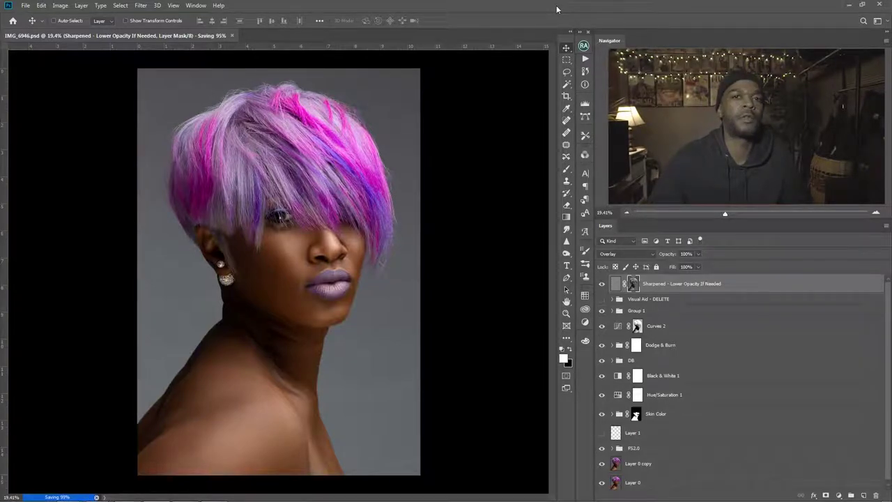
# Close the saved IMG_6946.psd portrait so the Home screen's recent files list shows.
pyautogui.hotkey('ctrl', 'w')
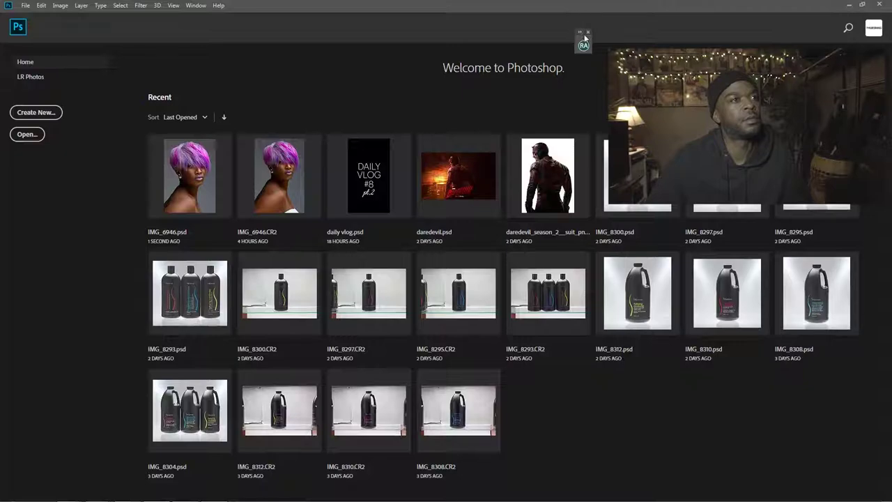
pyautogui.moveTo(587, 40); pyautogui.dragTo(759, 39)
pyautogui.moveTo(839, 44); pyautogui.dragTo(840, 67)
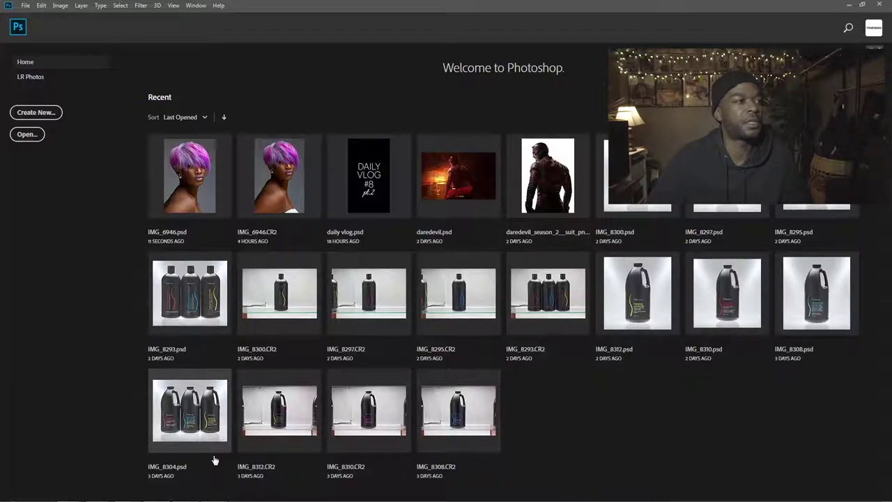
# Bring up Explorer and go through Computer into the INFLUANCE (H:) drive.
pyautogui.moveTo(68, 493)
pyautogui.moveTo(155, 451)
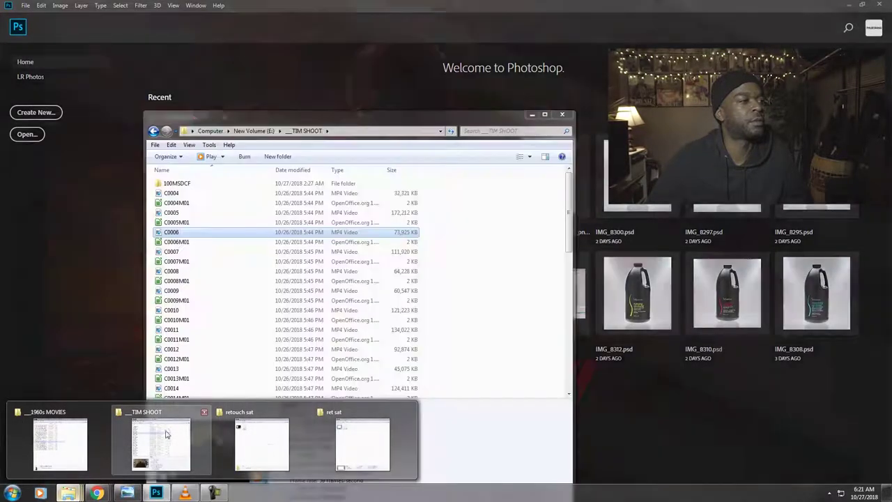
pyautogui.moveTo(247, 430)
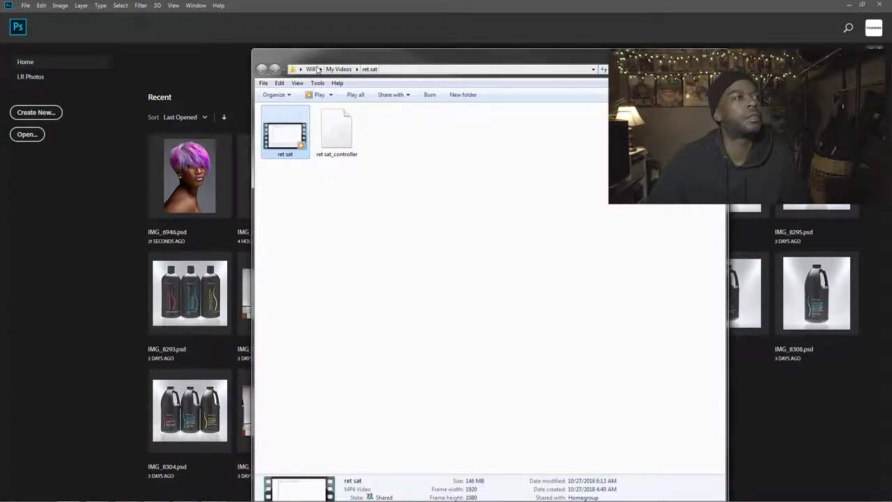
pyautogui.click(303, 73)
pyautogui.click(315, 124)
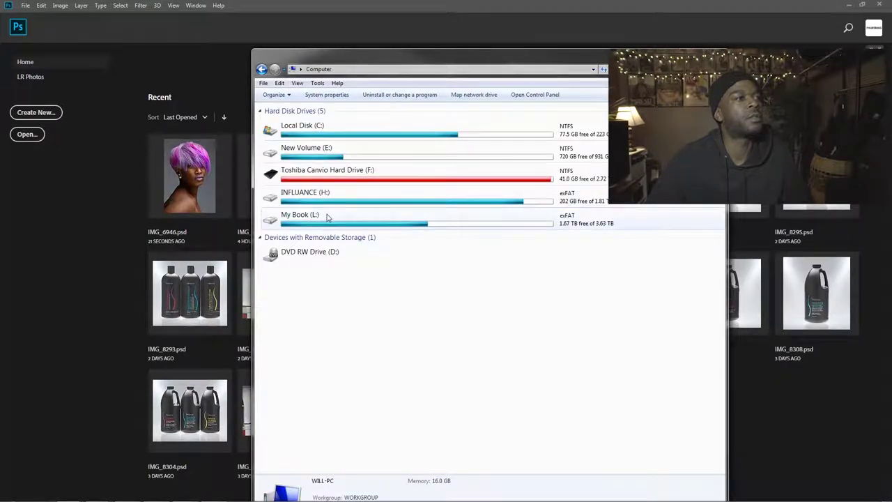
pyautogui.doubleClick(334, 201)
# Open 08-26-18 BOTTLE SHOOT > Accessories - Pump > RET and preview IMG_8529-1.
pyautogui.scroll(-15, 338, 230)
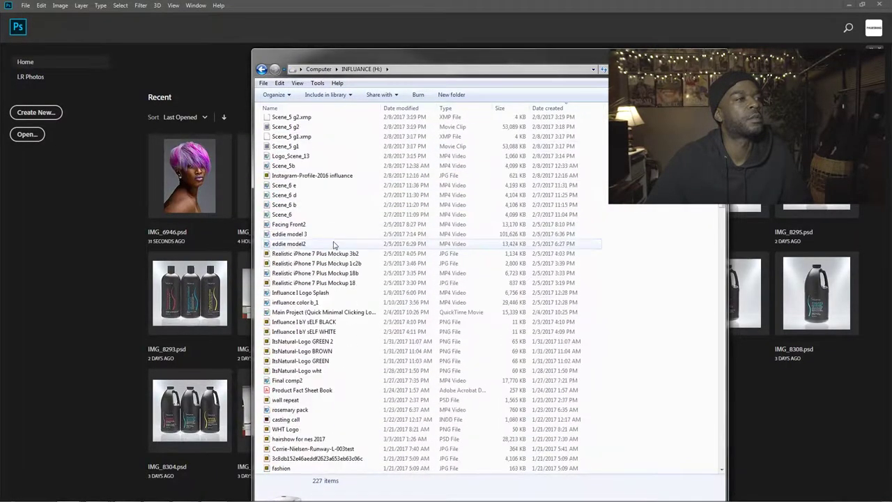
pyautogui.scroll(-20, 316, 292)
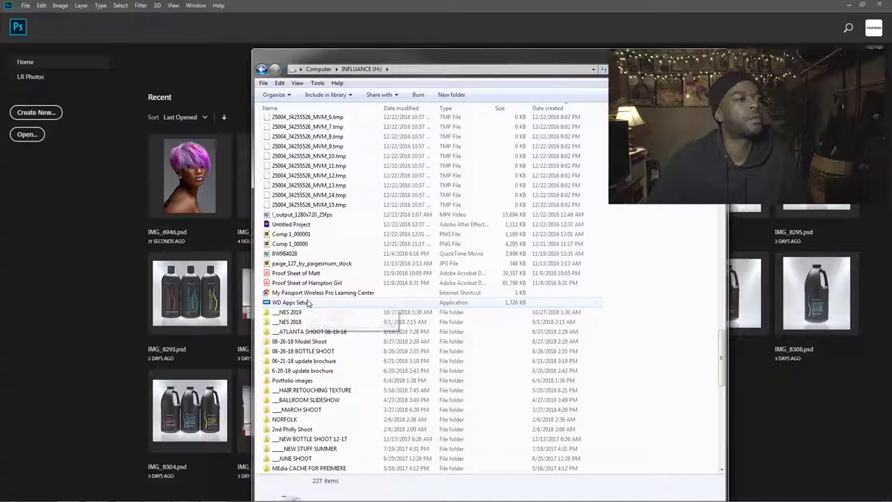
pyautogui.doubleClick(303, 351)
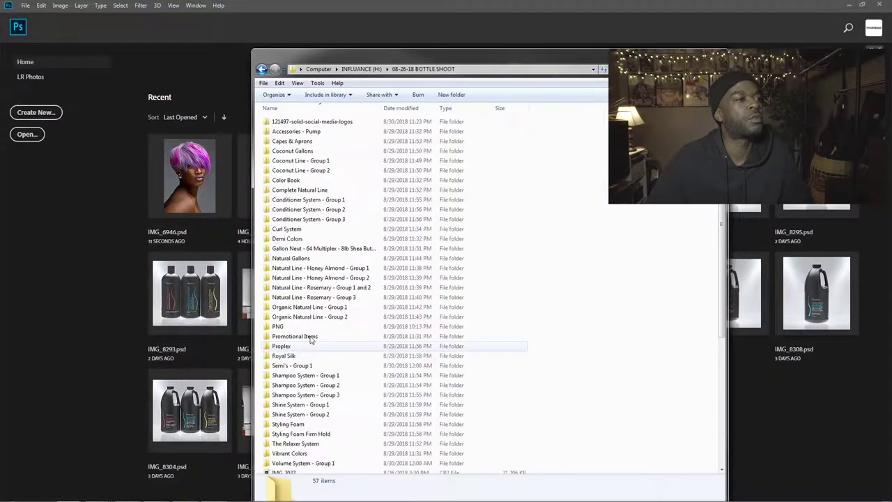
pyautogui.scroll(-6, 328, 178)
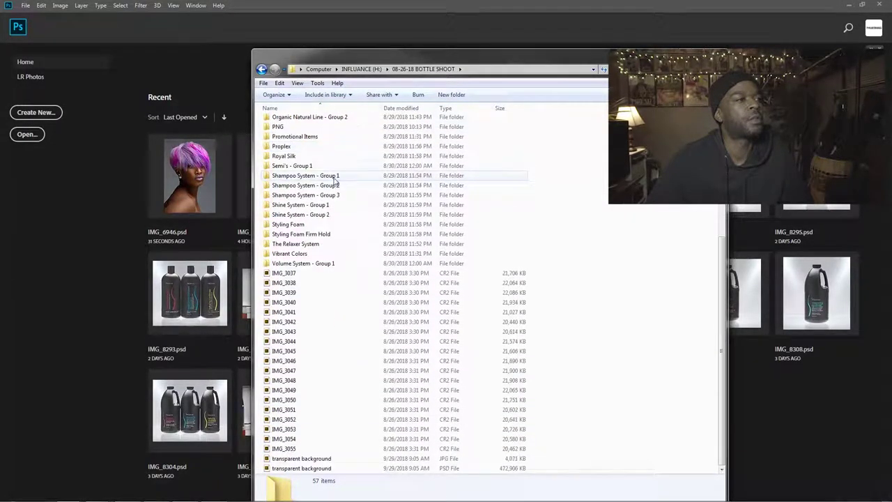
pyautogui.scroll(6, 334, 183)
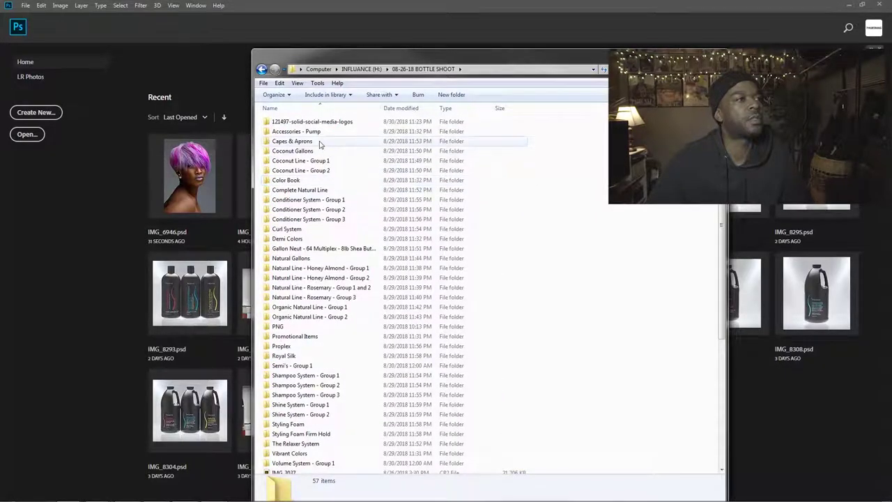
pyautogui.doubleClick(319, 132)
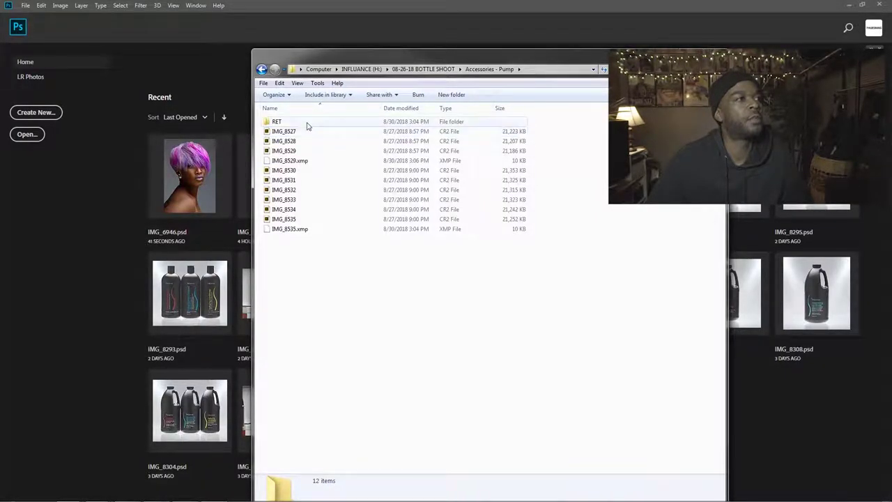
pyautogui.doubleClick(307, 126)
pyautogui.click(292, 136)
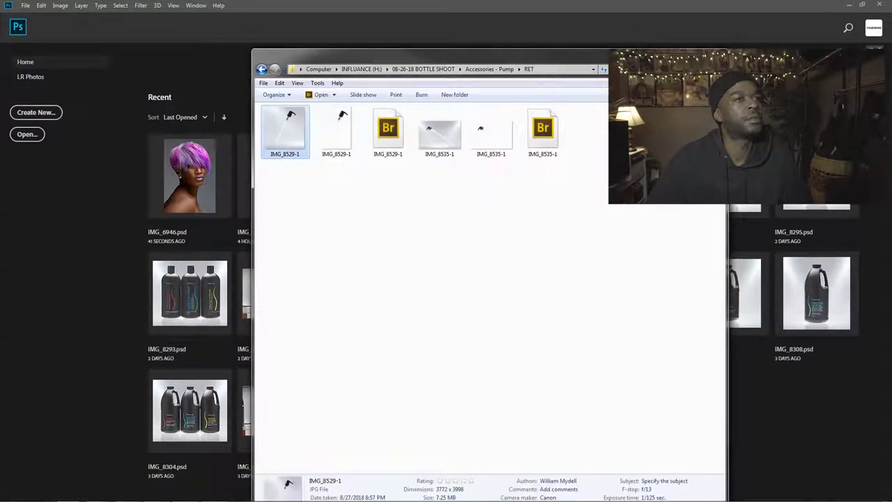
pyautogui.hotkey('alt', 'p')
# Maximize Explorer and preview the IMG_8535-1 and IMG_8529-1 pump photos and cutouts.
pyautogui.press('super+Up')
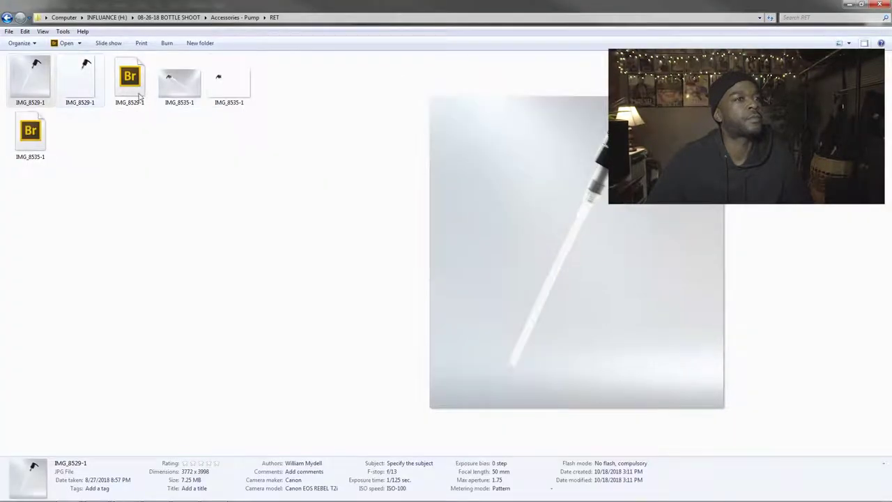
pyautogui.click(174, 96)
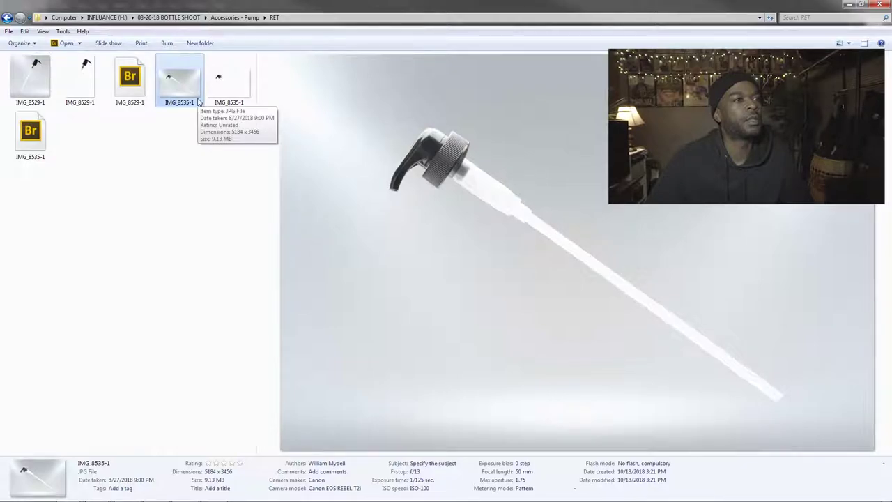
pyautogui.click(84, 94)
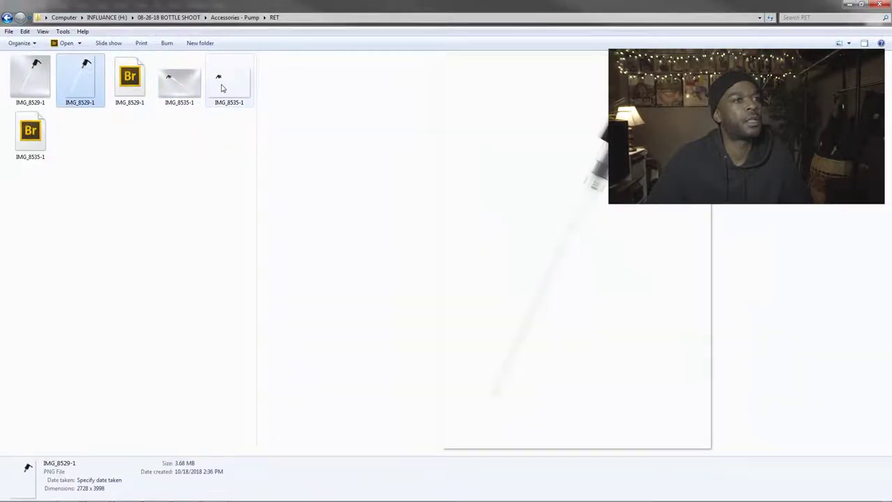
pyautogui.click(222, 88)
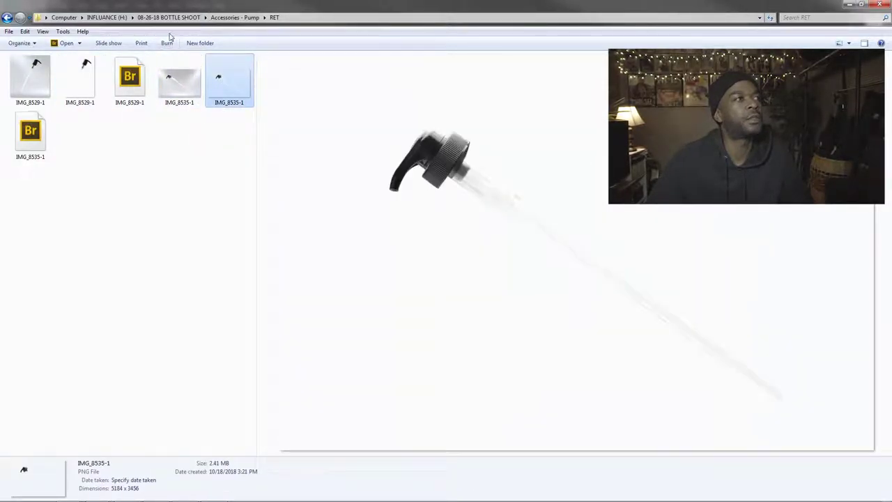
# Open Capes & Aprons > RET and preview IMG_5754-1 apron and IMG_5762-1 cape images.
pyautogui.click(169, 17)
pyautogui.click(43, 91)
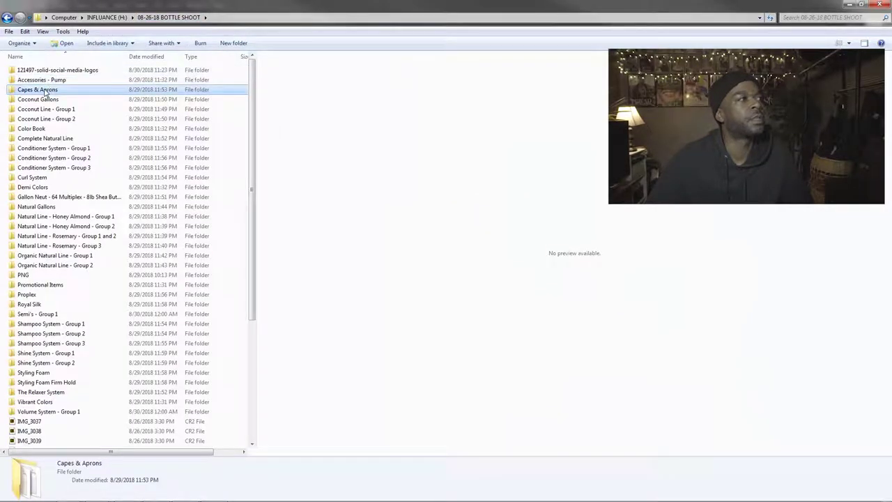
pyautogui.doubleClick(43, 91)
pyautogui.doubleClick(30, 70)
pyautogui.click(31, 79)
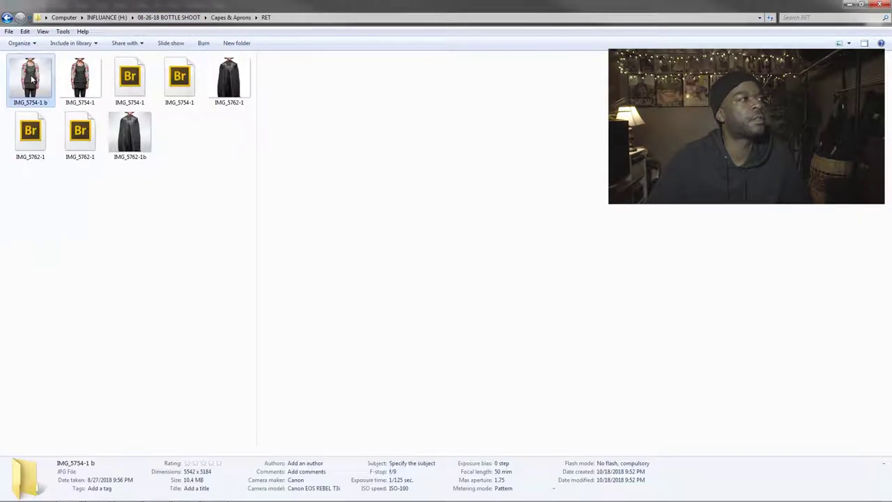
pyautogui.click(81, 78)
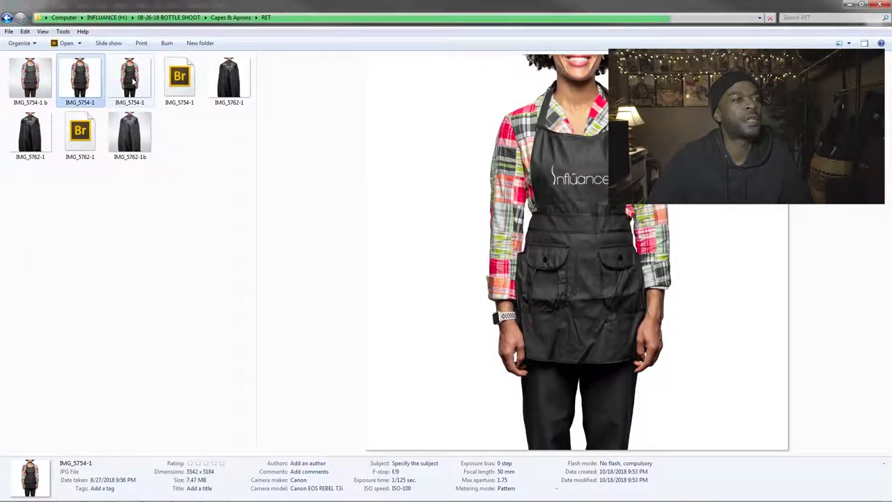
pyautogui.click(134, 81)
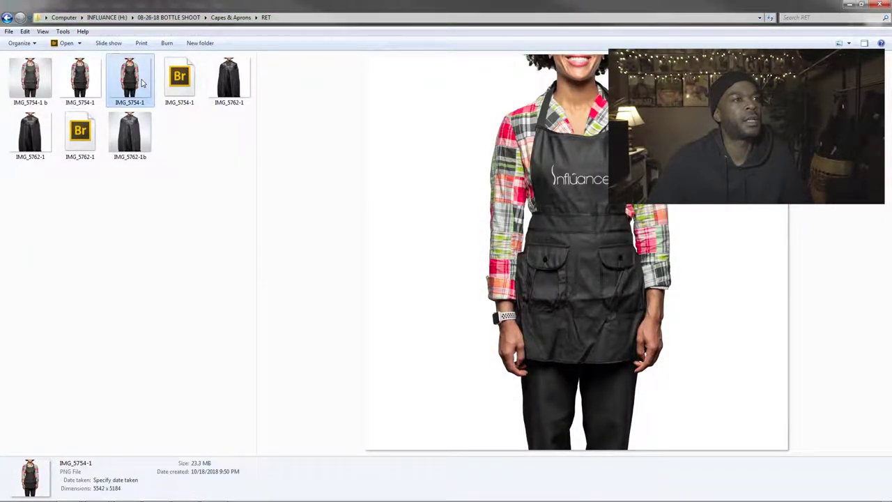
pyautogui.click(209, 82)
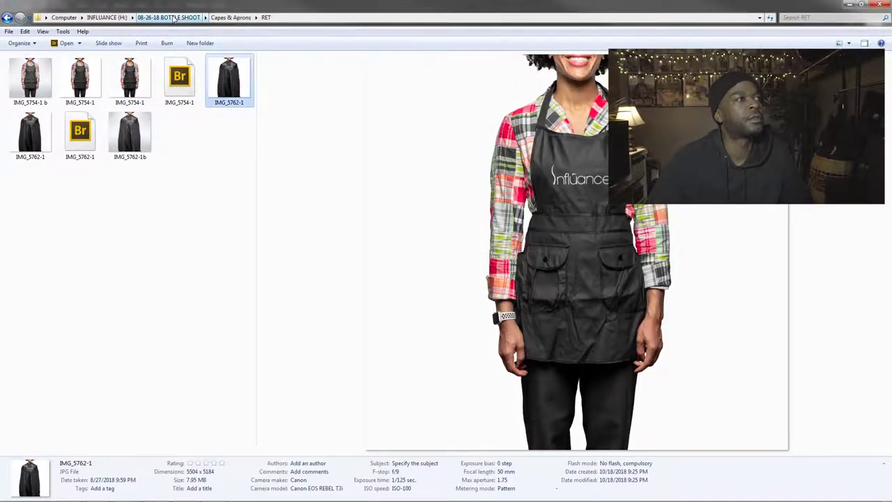
pyautogui.click(173, 17)
# Preview the IMG_3126 gallon photo and cutout in the Coconut Gallons RET folder.
pyautogui.doubleClick(50, 97)
pyautogui.doubleClick(31, 82)
pyautogui.click(84, 83)
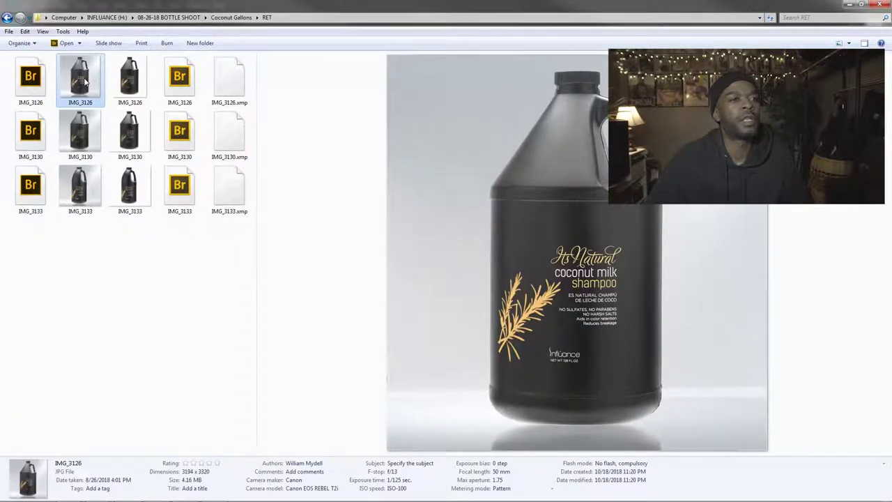
pyautogui.click(123, 80)
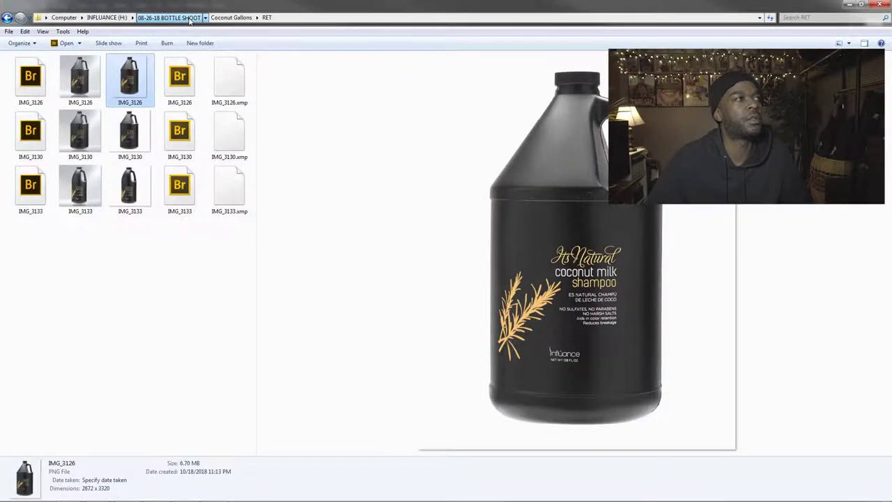
pyautogui.click(190, 20)
# In Coconut Line - Group 1 > RET, flip between IMG_3077-1 before and after.
pyautogui.doubleClick(53, 106)
pyautogui.doubleClick(54, 98)
pyautogui.click(51, 82)
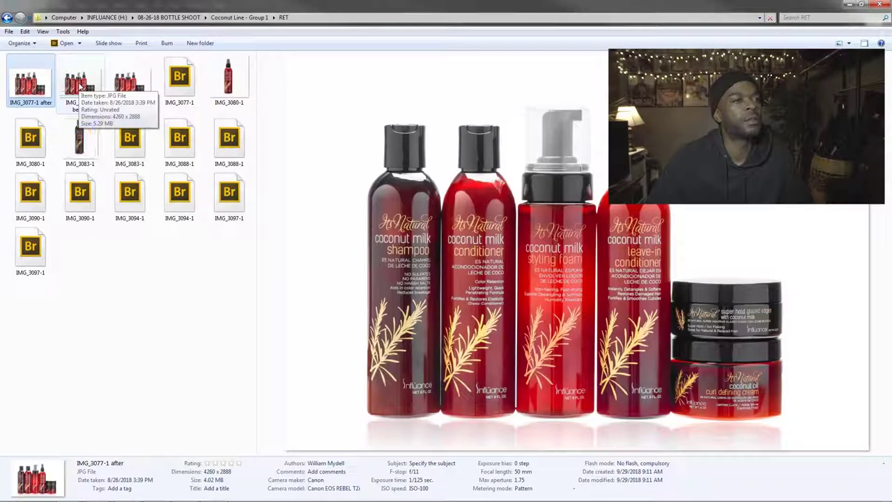
pyautogui.click(81, 84)
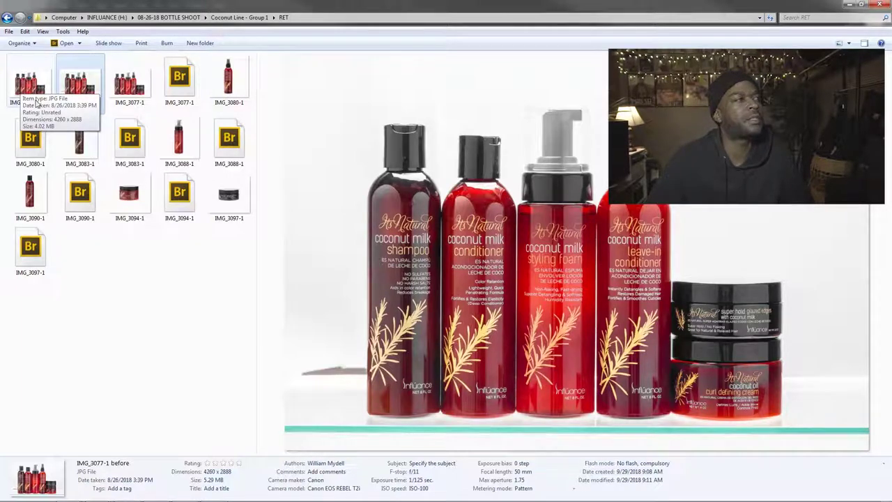
pyautogui.click(40, 88)
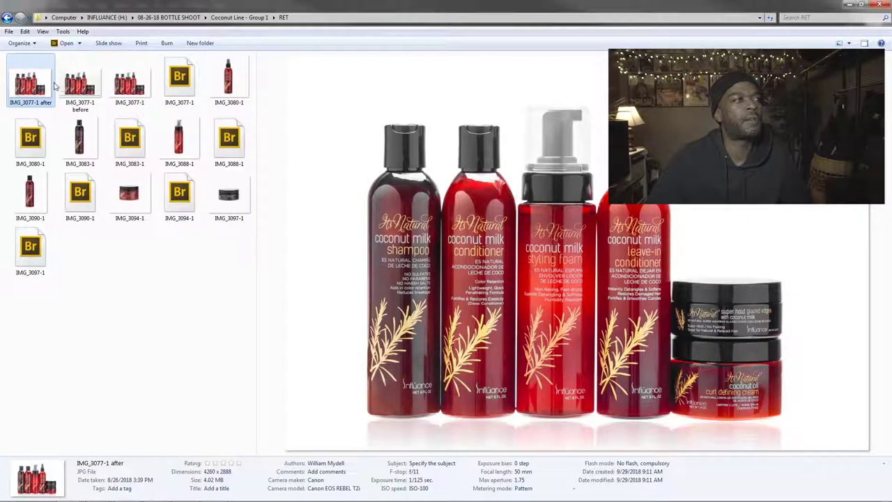
pyautogui.click(71, 83)
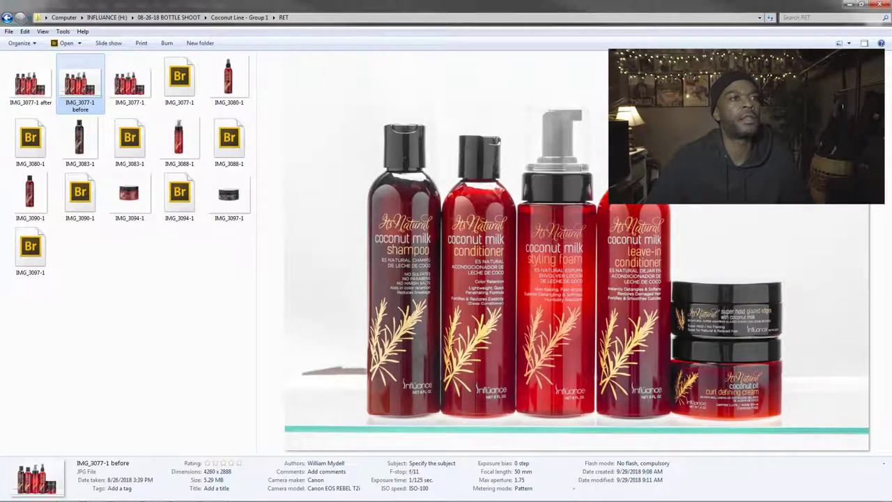
pyautogui.click(44, 92)
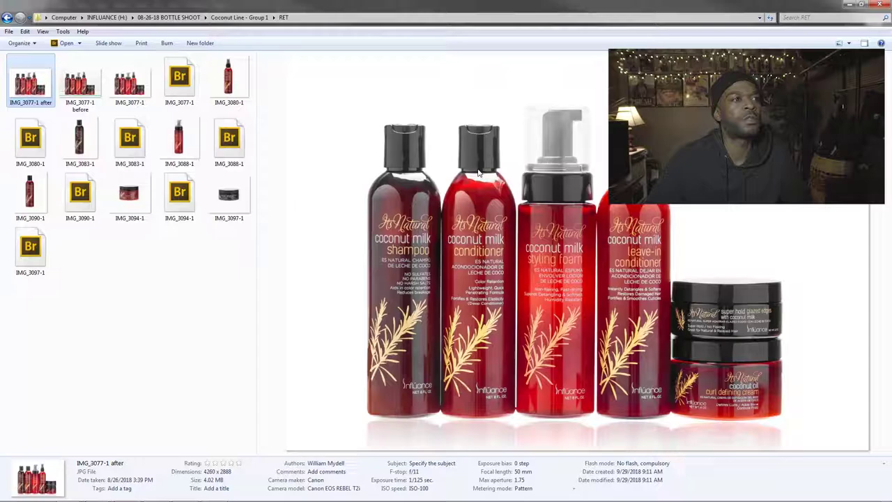
pyautogui.press('Right')
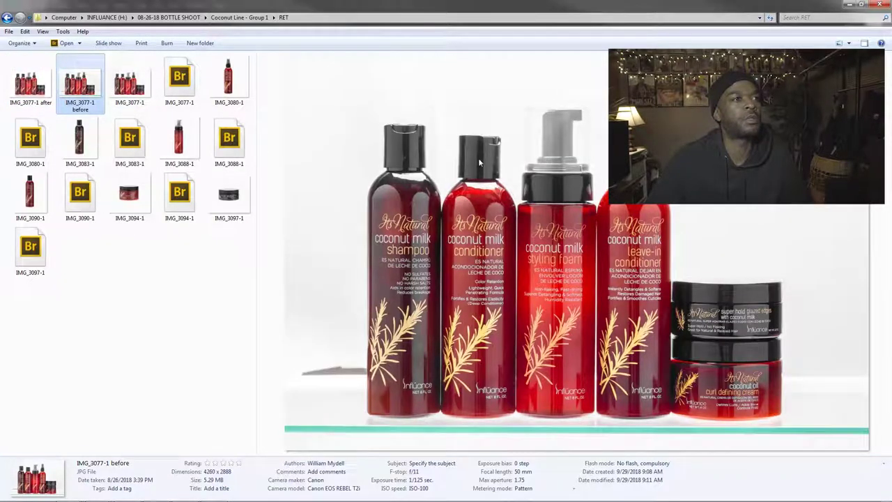
pyautogui.click(32, 91)
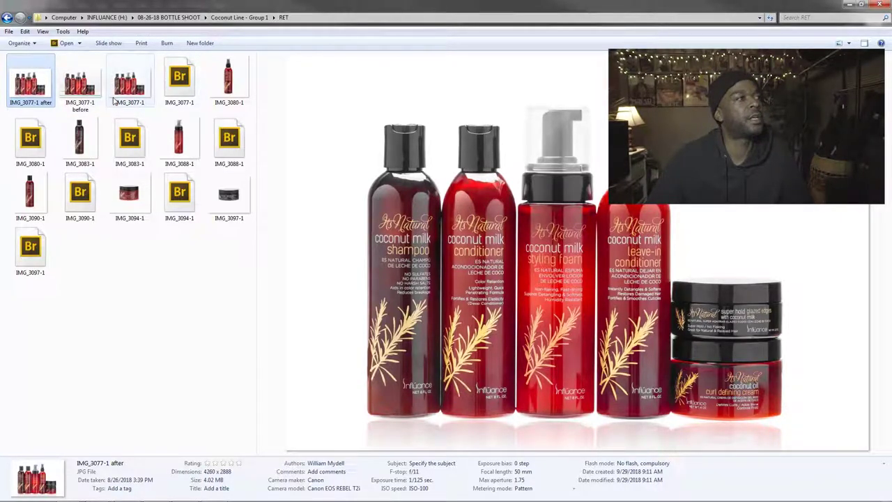
pyautogui.click(218, 93)
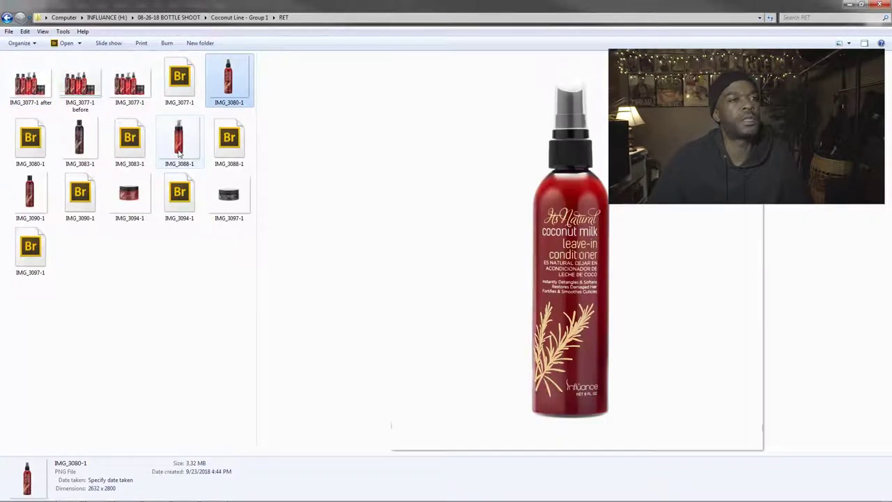
# Preview the Group 1 cutouts IMG_3088-1, IMG_3083-1, IMG_3090-1, IMG_3094-1 and IMG_3097-1.
pyautogui.click(178, 139)
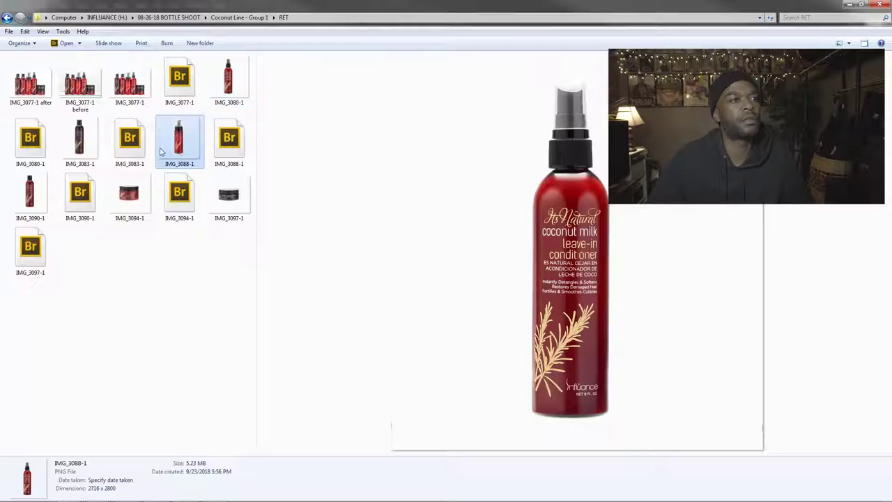
pyautogui.click(78, 143)
pyautogui.click(37, 194)
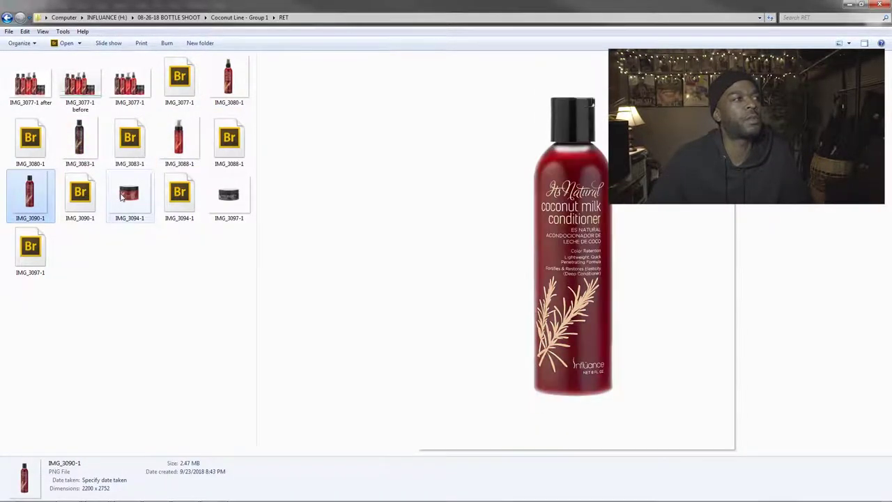
pyautogui.click(123, 196)
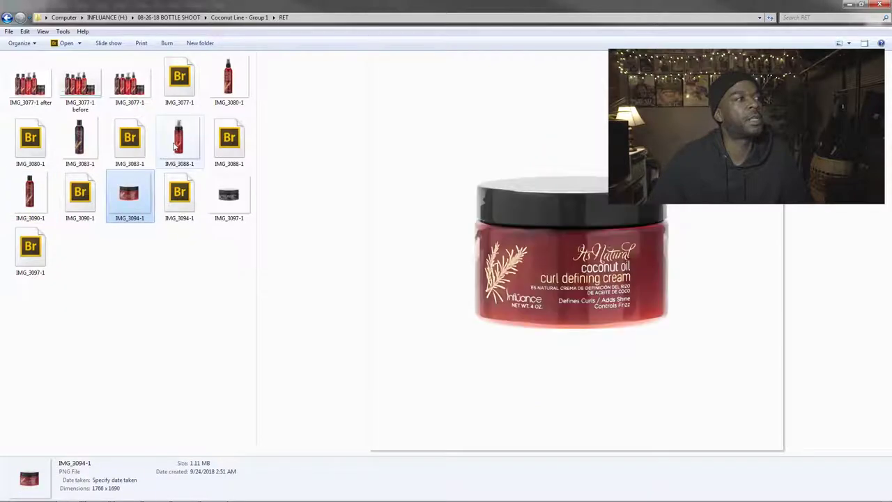
pyautogui.click(176, 145)
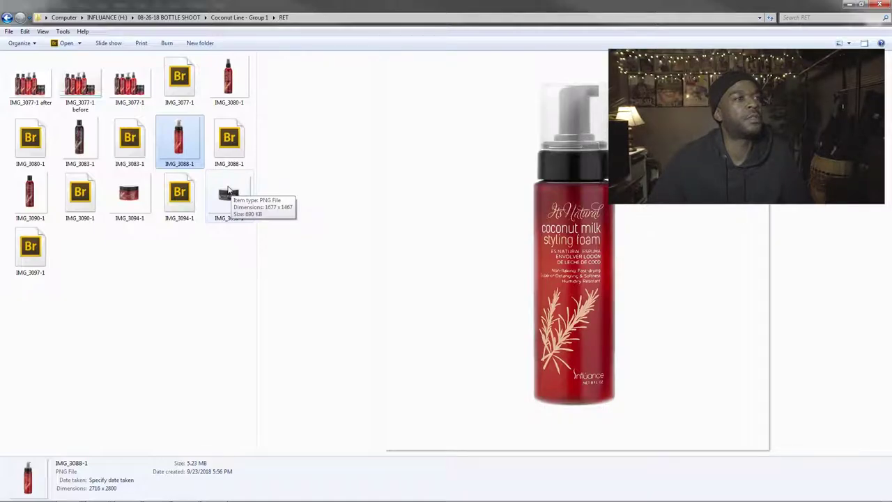
pyautogui.click(228, 190)
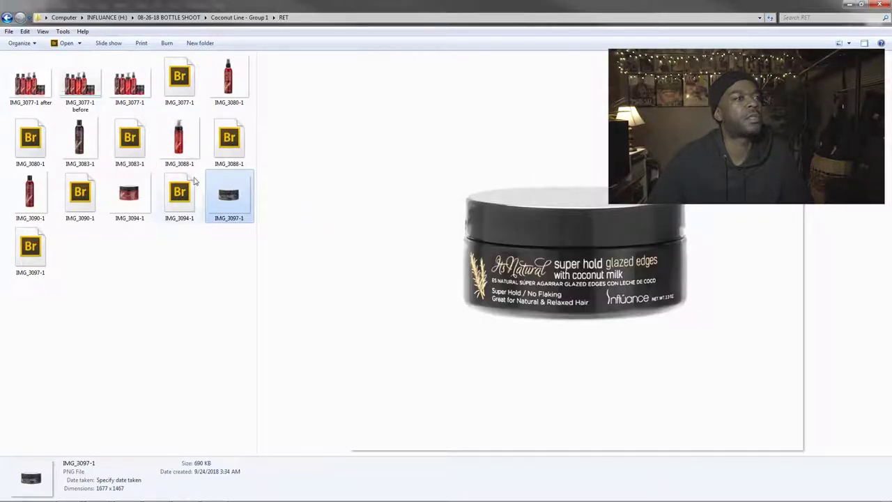
pyautogui.click(166, 145)
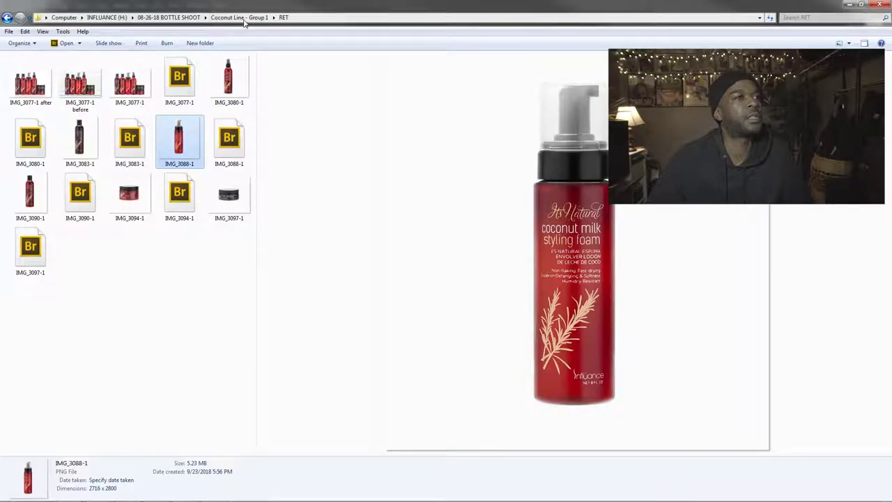
# Open Coconut Line - Group 2 > RET and show files as extra large thumbnails.
pyautogui.click(243, 18)
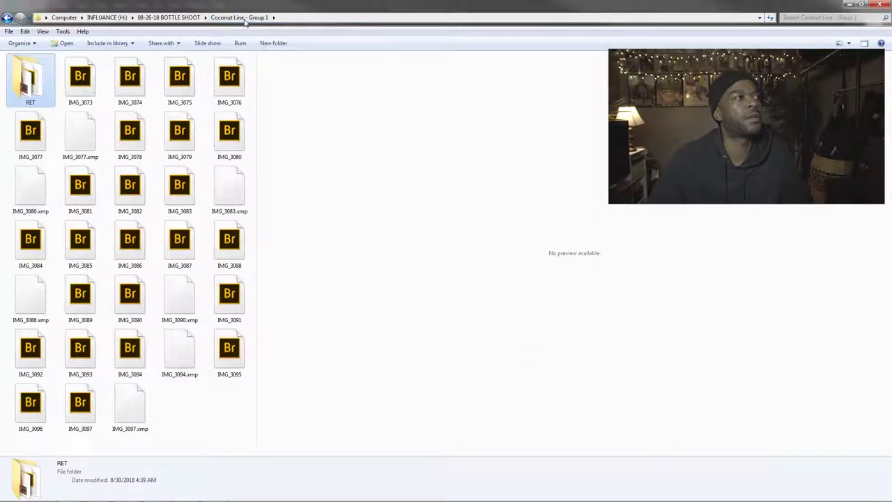
pyautogui.click(169, 17)
pyautogui.click(60, 120)
pyautogui.doubleClick(60, 120)
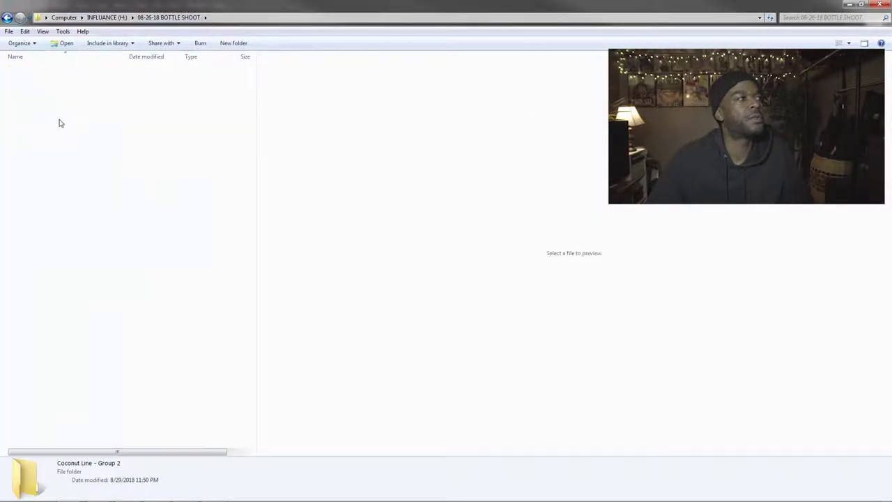
pyautogui.doubleClick(32, 71)
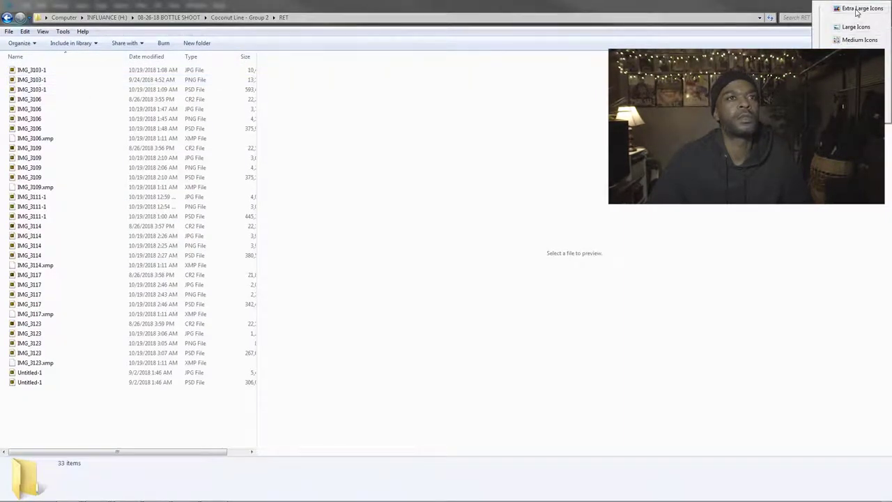
pyautogui.click(856, 10)
# Preview IMG_3103-1 and IMG_3106 shots alongside their PNG cutouts.
pyautogui.click(127, 149)
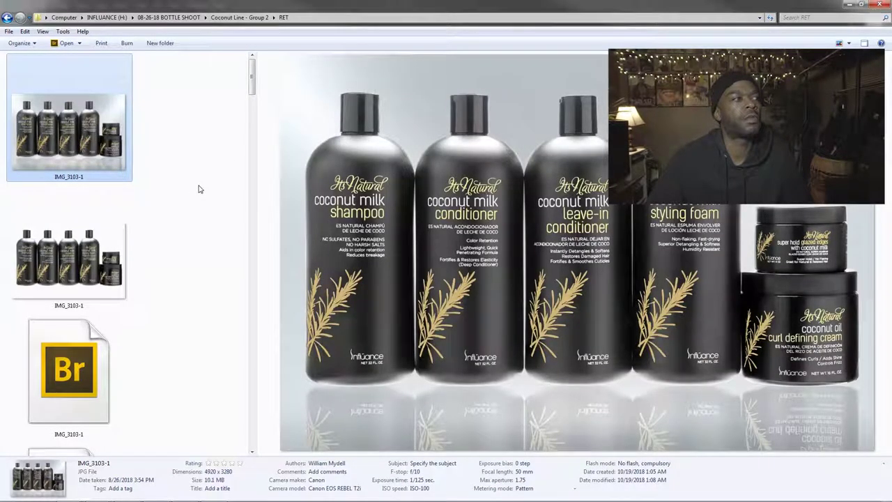
pyautogui.click(79, 266)
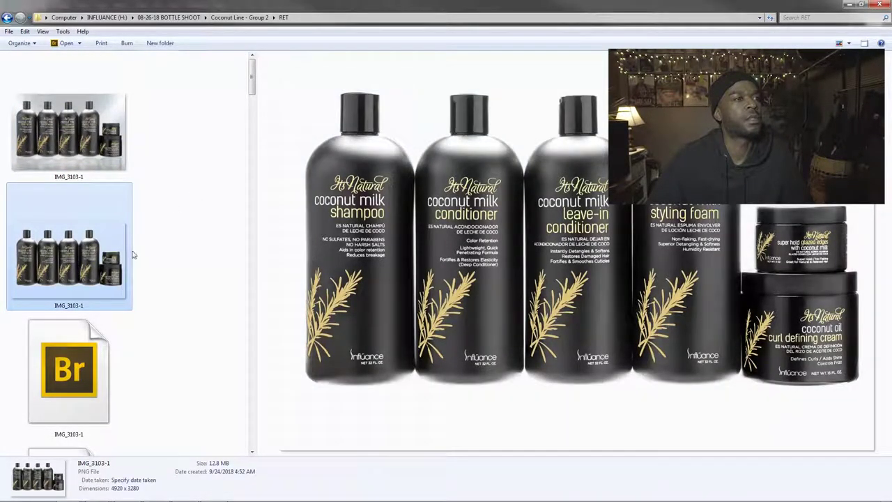
pyautogui.scroll(-3, 132, 255)
pyautogui.click(102, 172)
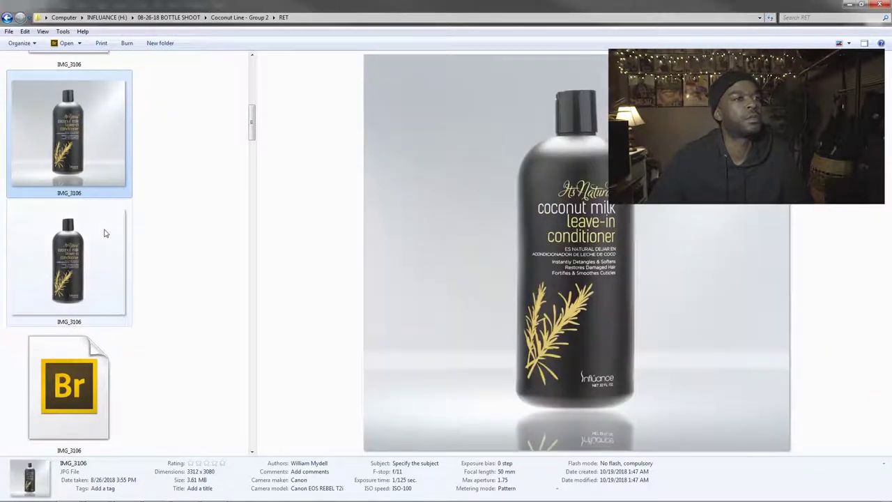
pyautogui.click(99, 264)
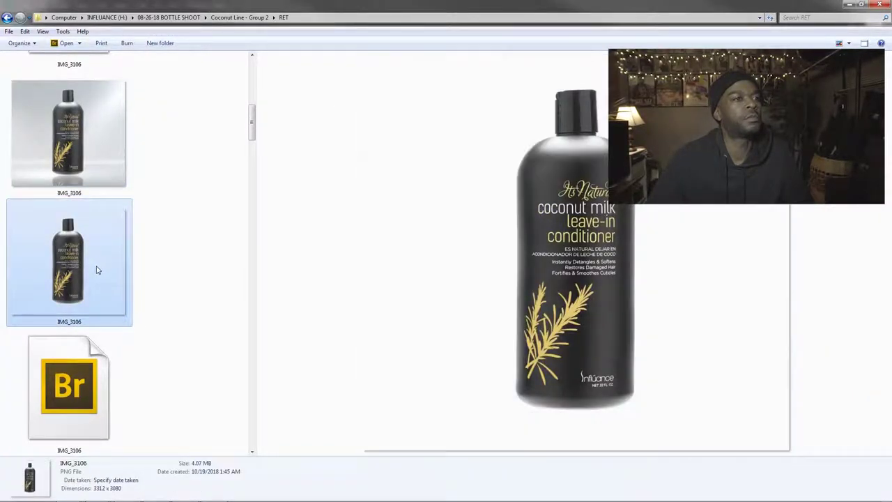
pyautogui.scroll(-3, 96, 276)
# Switch to Large Icons, preview IMG_3123 and the Untitled-1 composite, then return to 08-26-18 BOTTLE SHOOT.
pyautogui.click(849, 43)
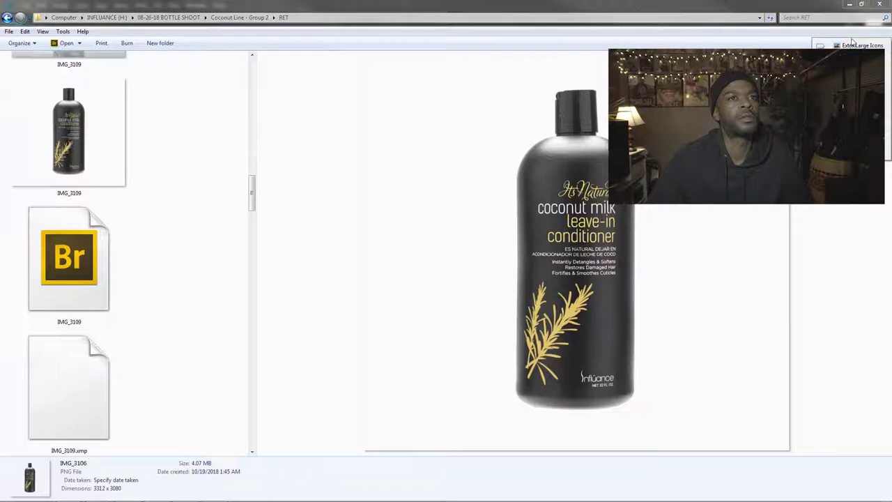
pyautogui.click(855, 60)
pyautogui.click(211, 320)
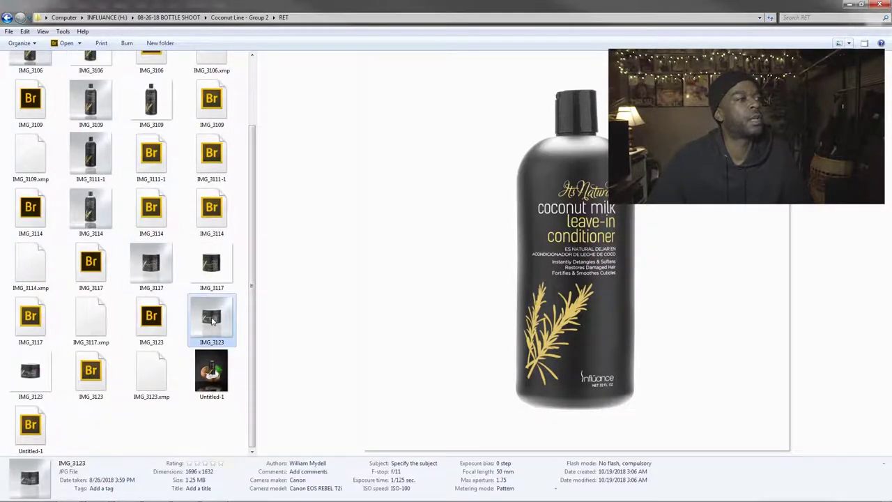
pyautogui.click(212, 374)
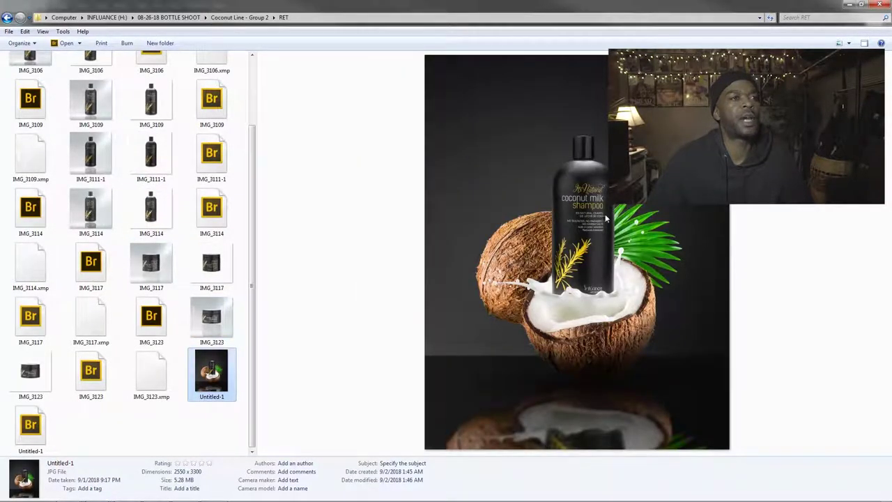
pyautogui.click(175, 18)
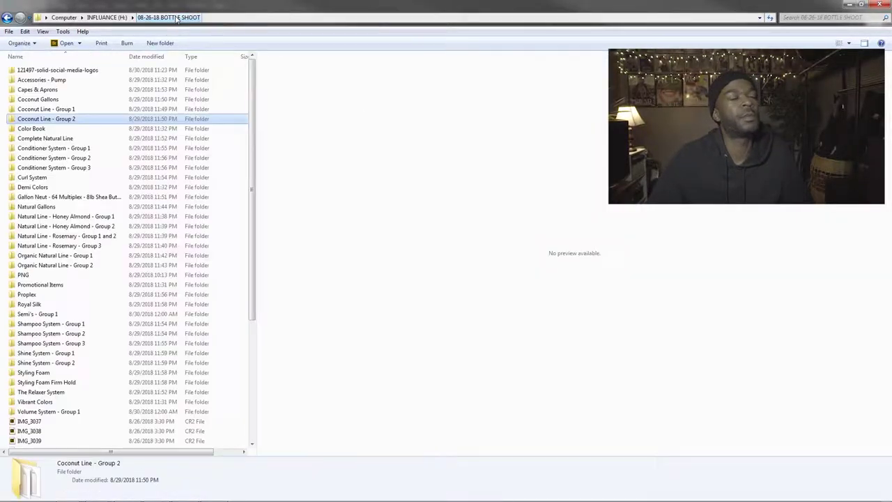
# Open Vibrant Colors > RET and preview tubes IMG_8478-1, IMG_8480-1, IMG_8483-1 and IMG_8485-1.
pyautogui.doubleClick(35, 401)
pyautogui.doubleClick(37, 88)
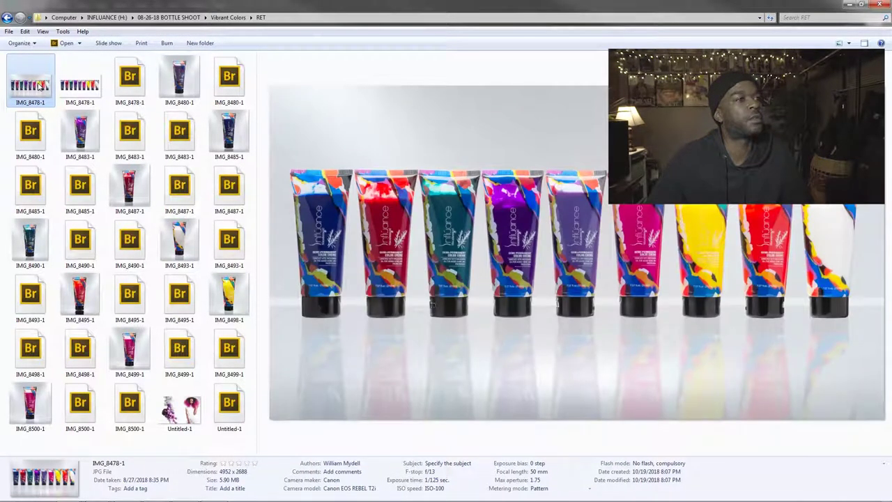
pyautogui.click(97, 93)
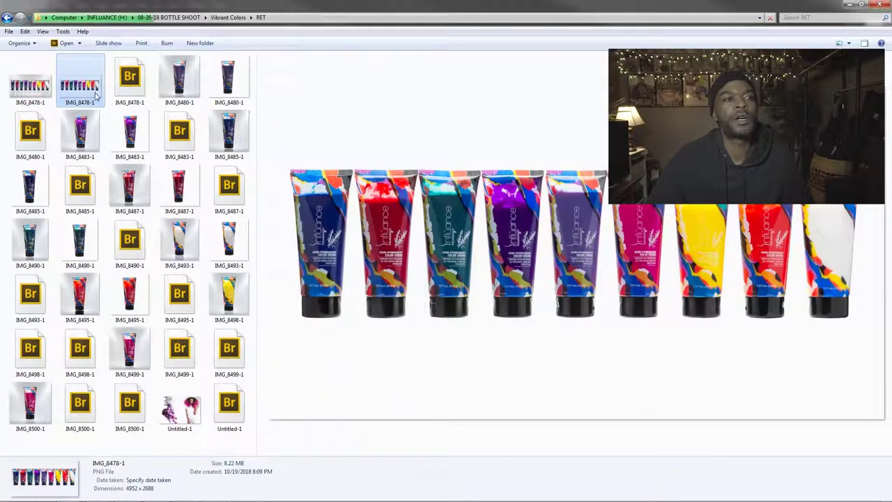
pyautogui.click(184, 83)
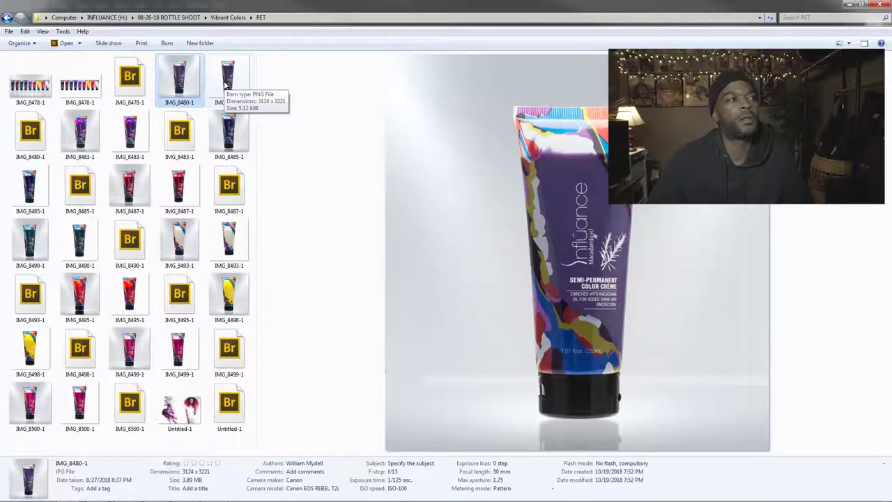
pyautogui.click(228, 78)
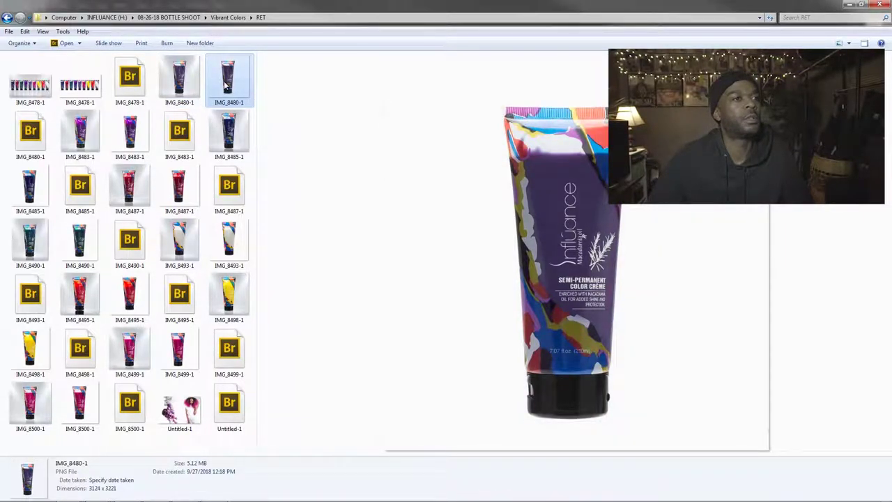
pyautogui.click(81, 132)
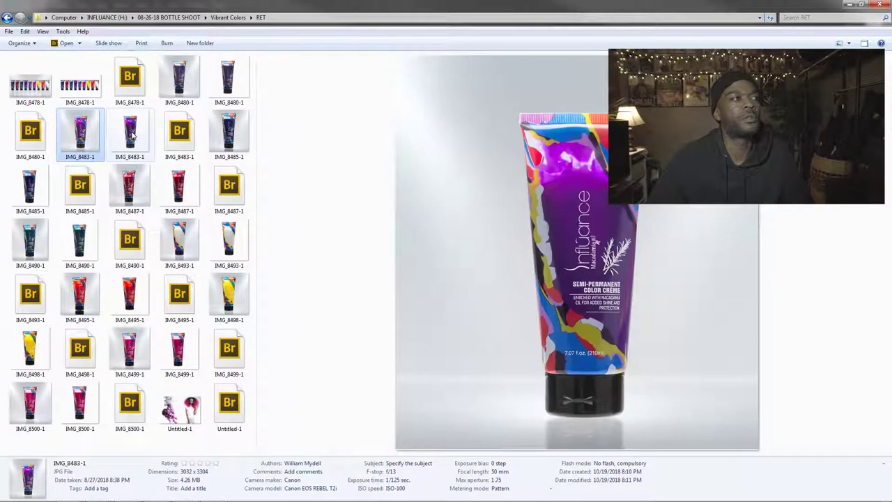
pyautogui.click(132, 136)
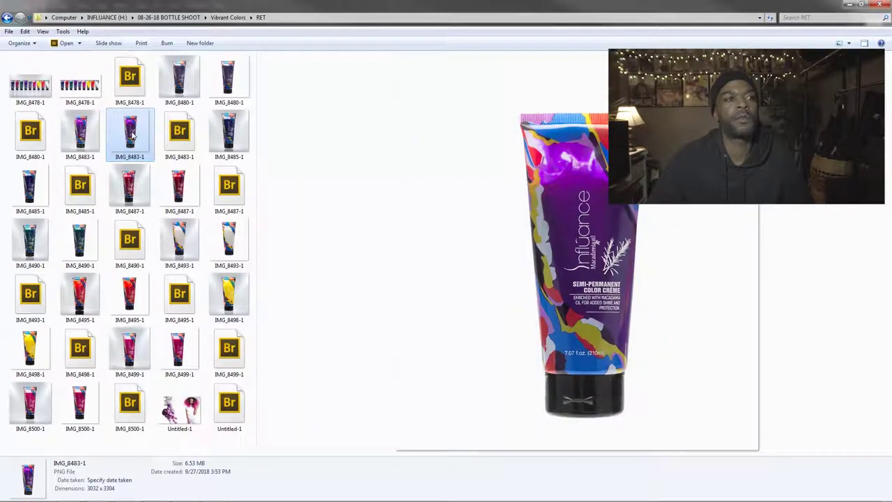
pyautogui.click(219, 131)
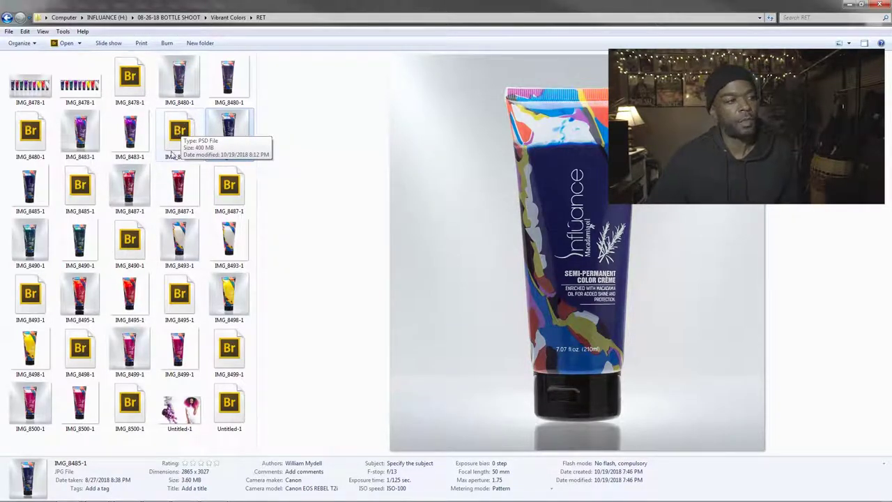
# Compare IMG_8487-1, IMG_8490-1 and IMG_8495-1 with their PNGs, ending on IMG_8490-1.
pyautogui.click(137, 189)
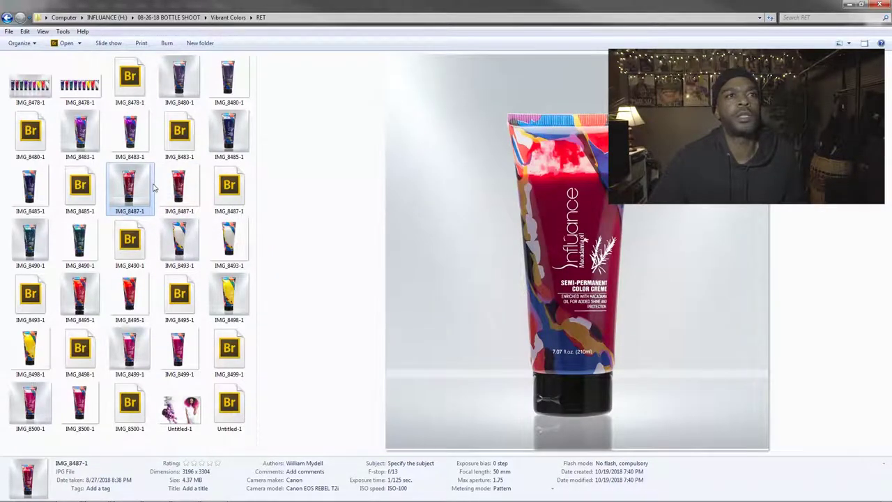
pyautogui.click(176, 182)
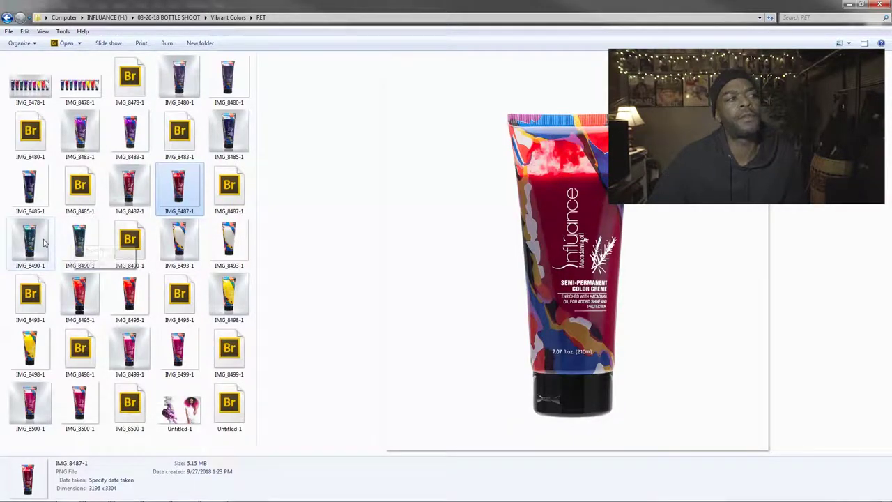
pyautogui.click(48, 244)
pyautogui.click(88, 246)
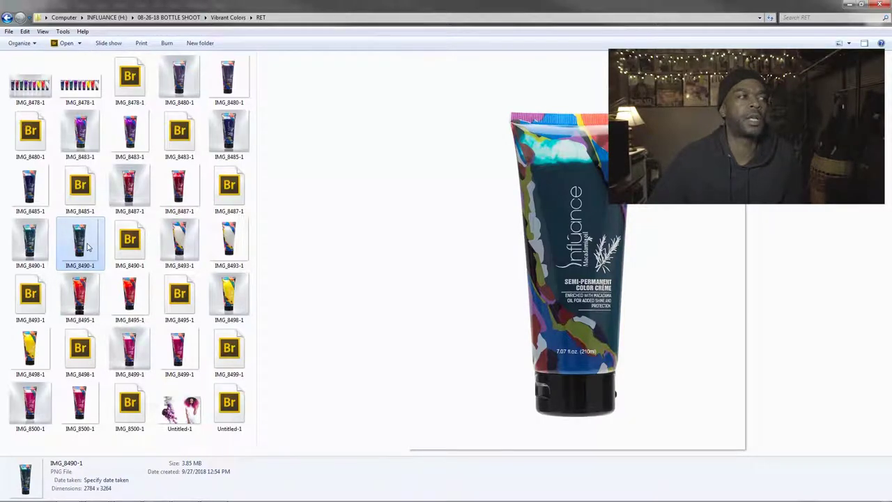
pyautogui.click(94, 299)
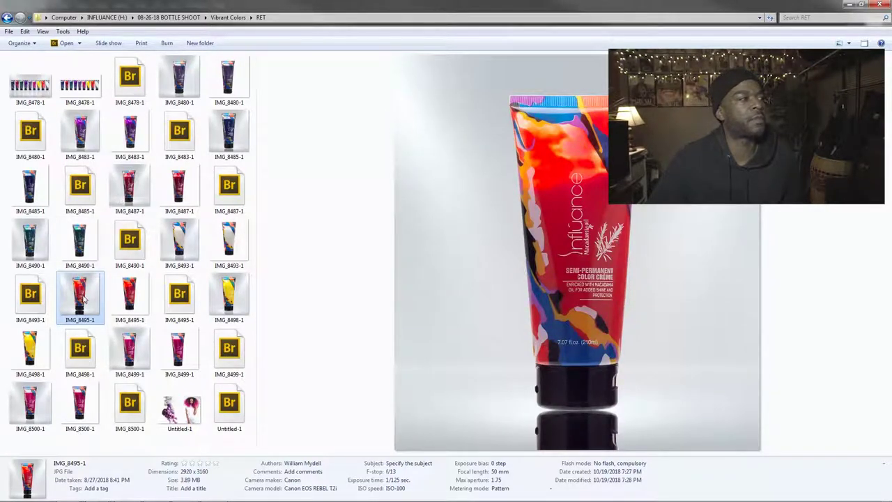
pyautogui.click(129, 296)
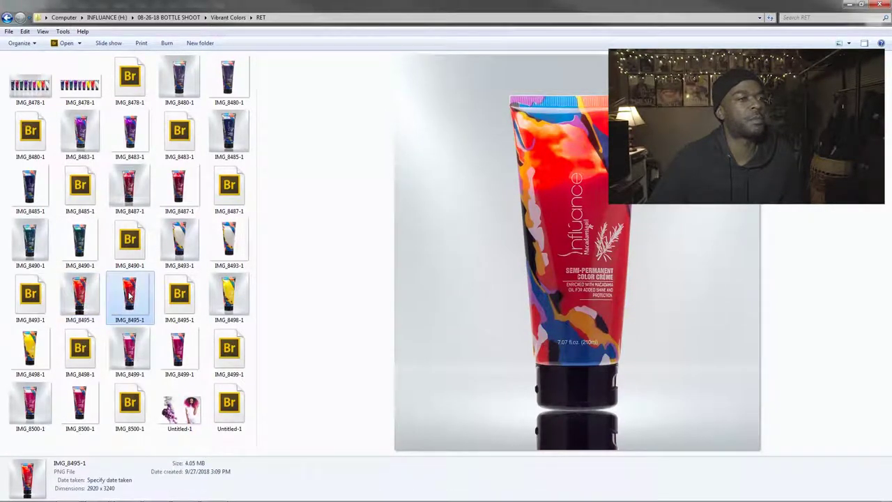
pyautogui.click(31, 254)
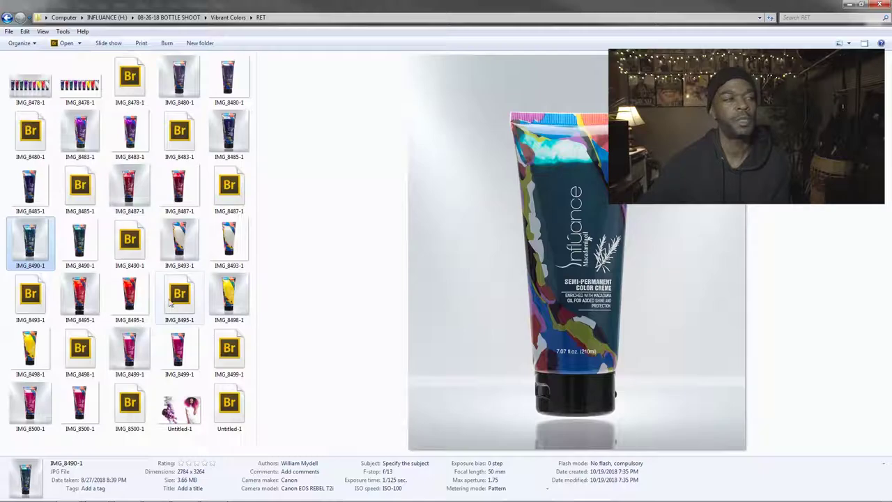
# Preview the Untitled-1 pink smoke composite, then go back to 08-26-18 BOTTLE SHOOT.
pyautogui.click(176, 412)
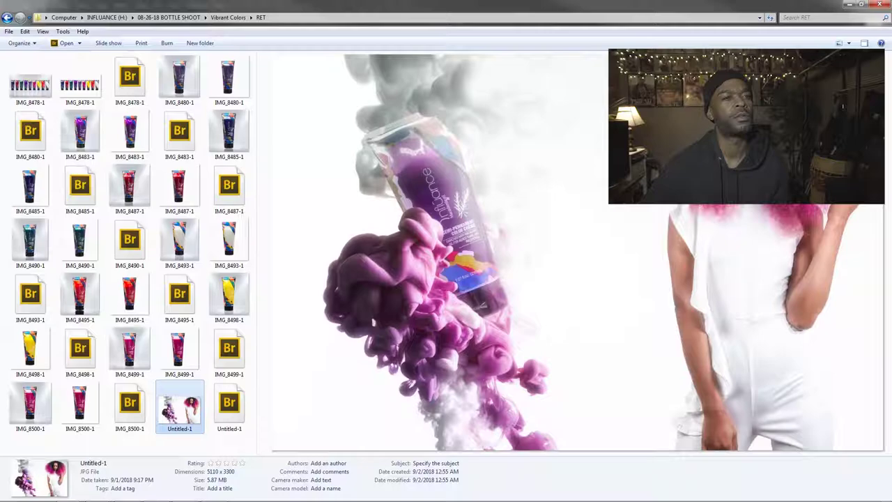
pyautogui.click(205, 17)
pyautogui.click(168, 17)
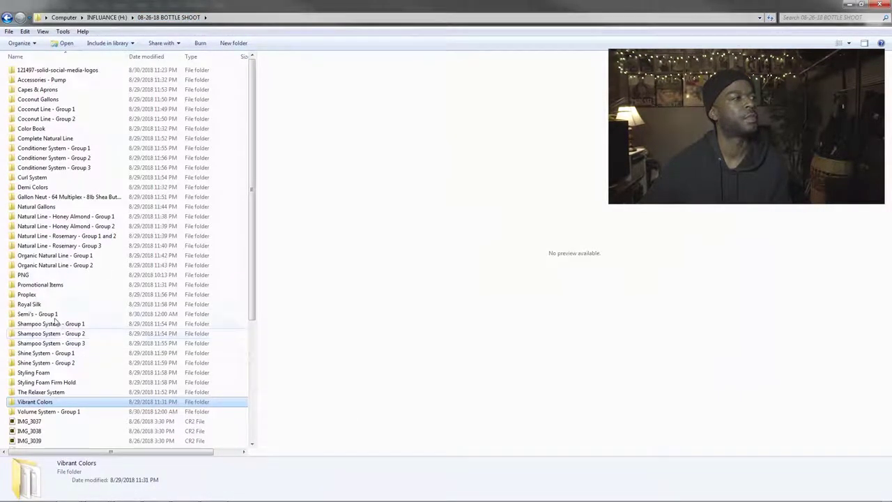
pyautogui.doubleClick(49, 414)
pyautogui.click(39, 95)
pyautogui.doubleClick(38, 95)
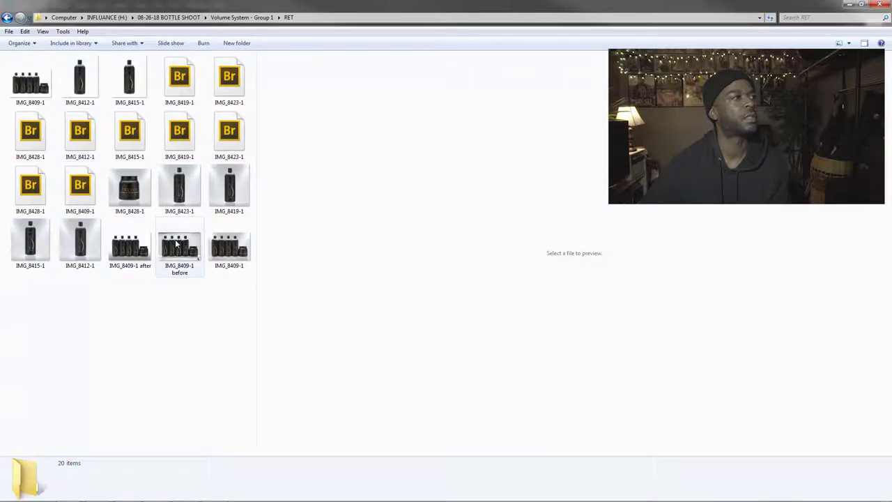
pyautogui.click(44, 85)
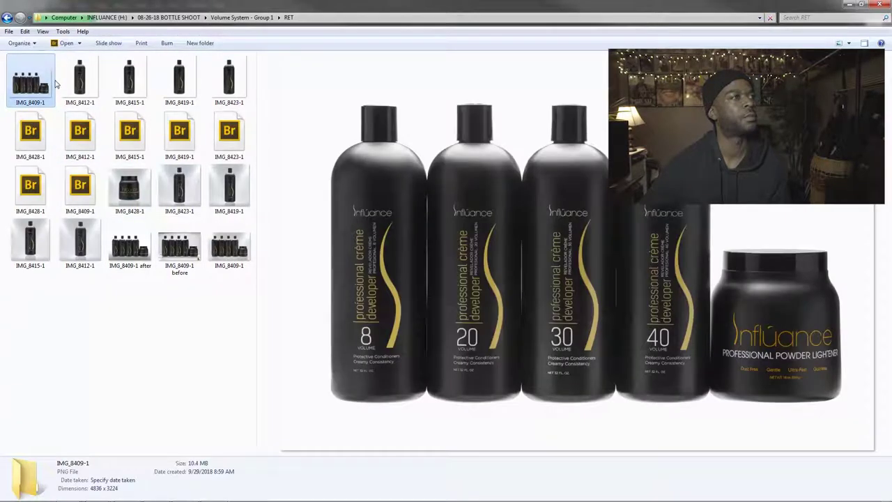
pyautogui.click(80, 78)
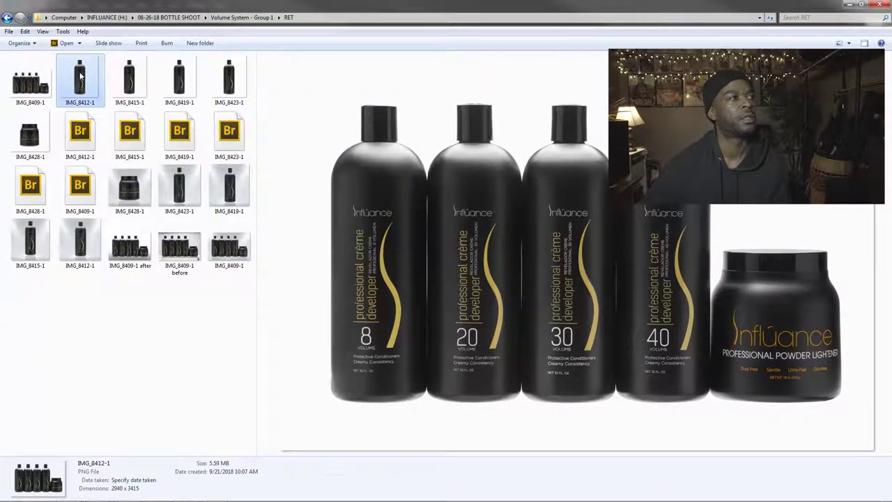
pyautogui.click(129, 75)
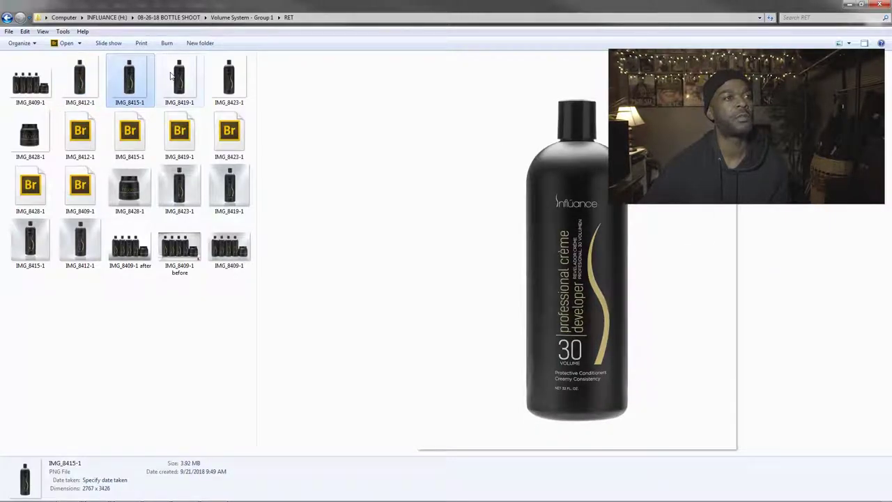
pyautogui.click(178, 77)
pyautogui.click(217, 83)
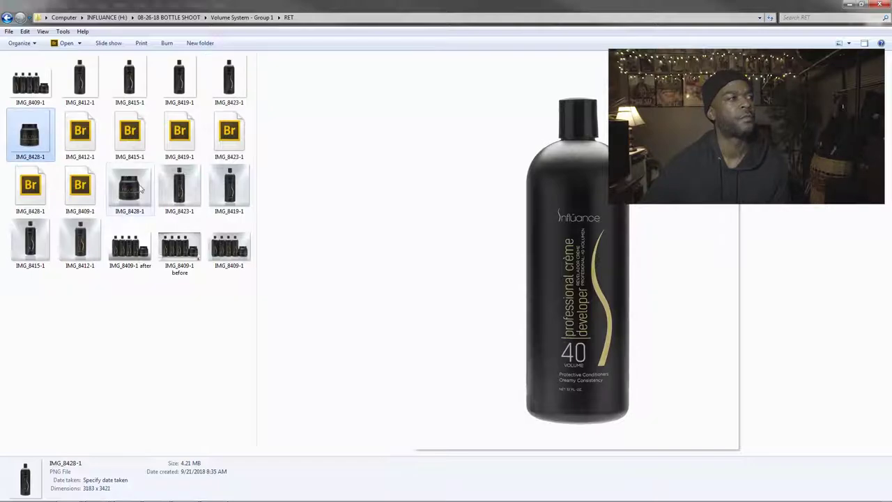
pyautogui.click(141, 188)
pyautogui.click(185, 197)
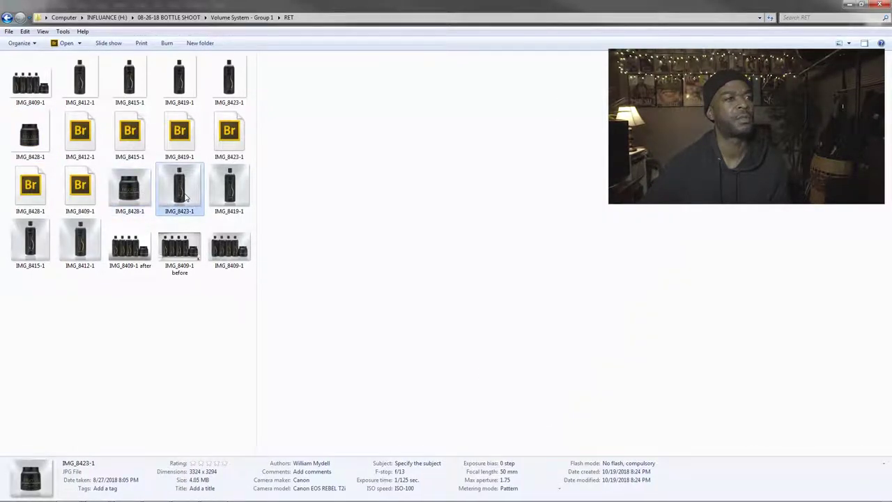
pyautogui.click(129, 267)
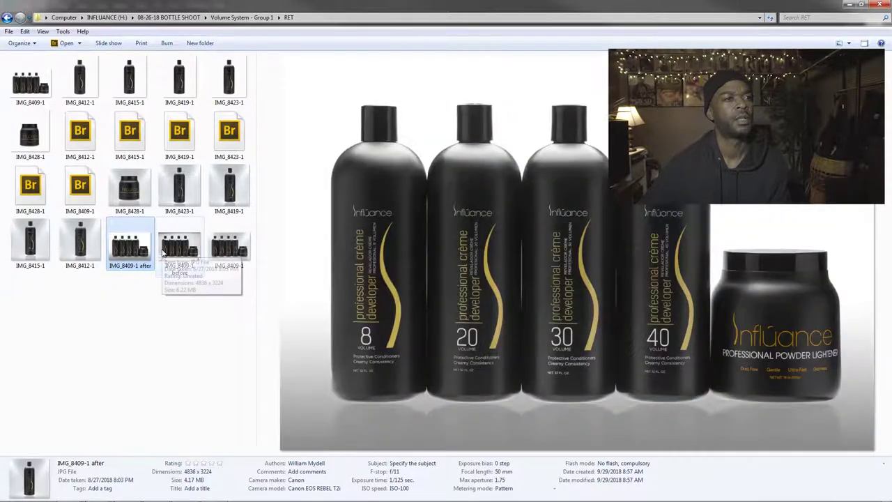
pyautogui.click(163, 253)
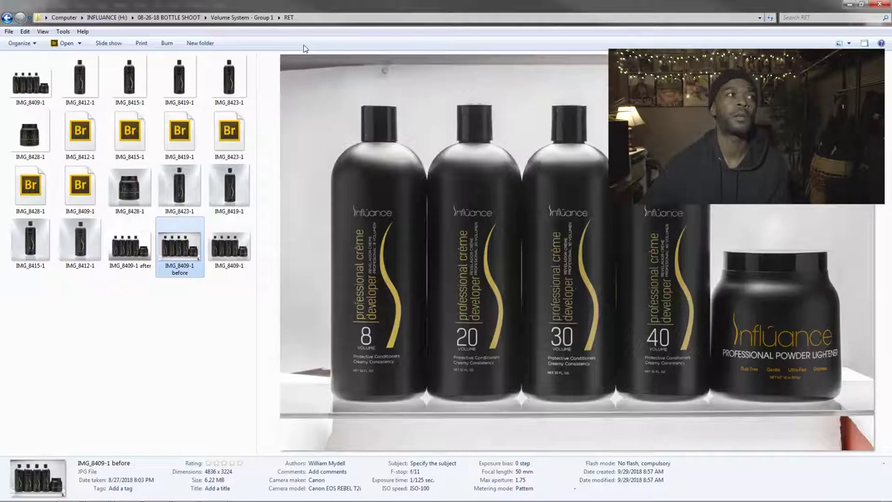
pyautogui.click(199, 19)
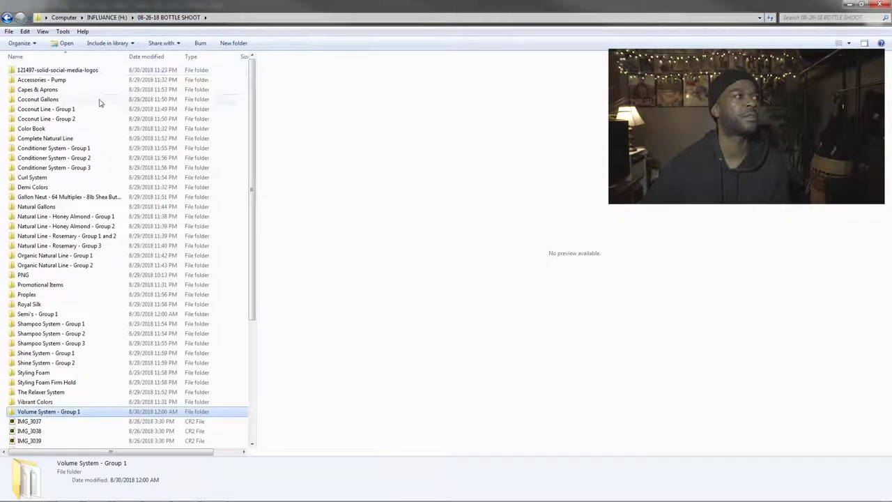
pyautogui.scroll(-4, 61, 300)
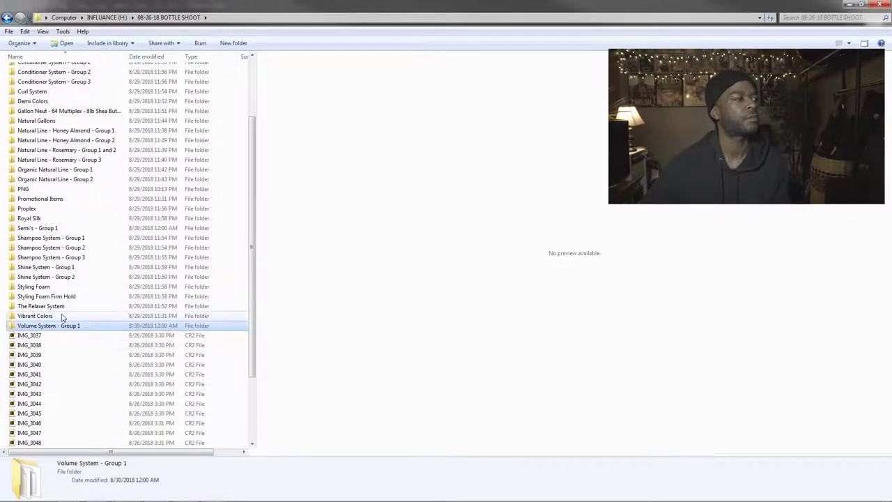
pyautogui.scroll(4, 61, 317)
pyautogui.doubleClick(47, 265)
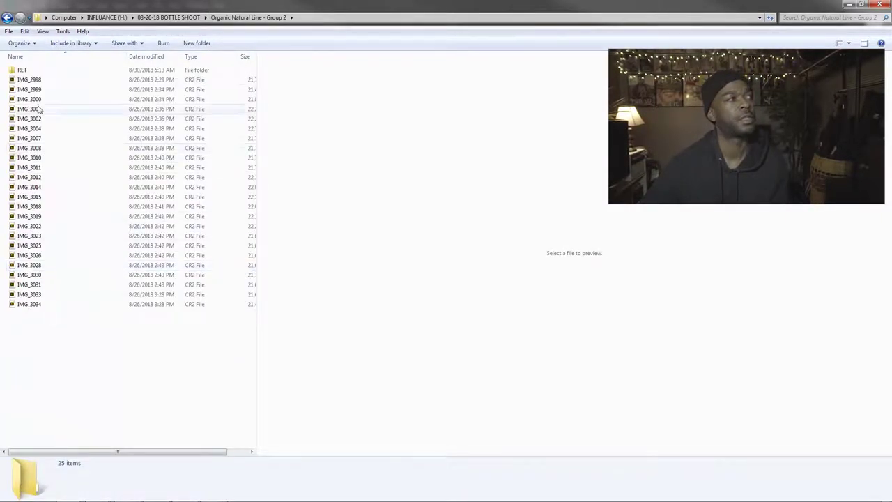
pyautogui.doubleClick(35, 70)
pyautogui.click(85, 74)
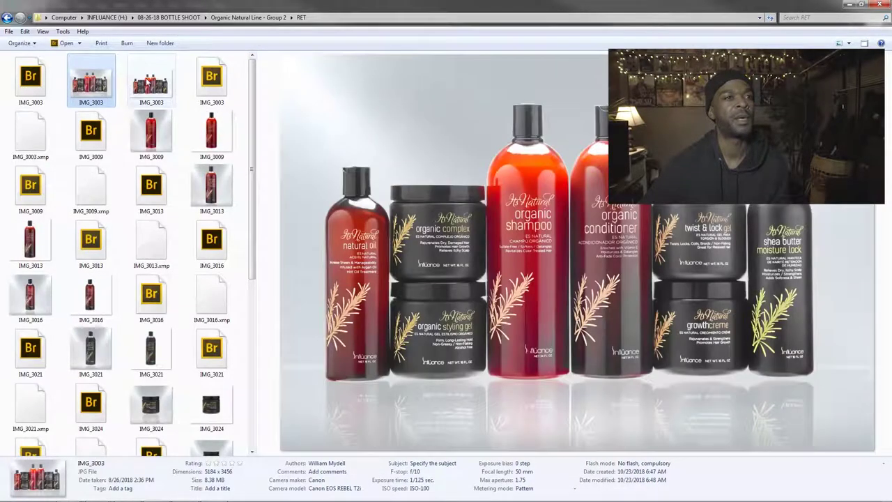
pyautogui.click(173, 84)
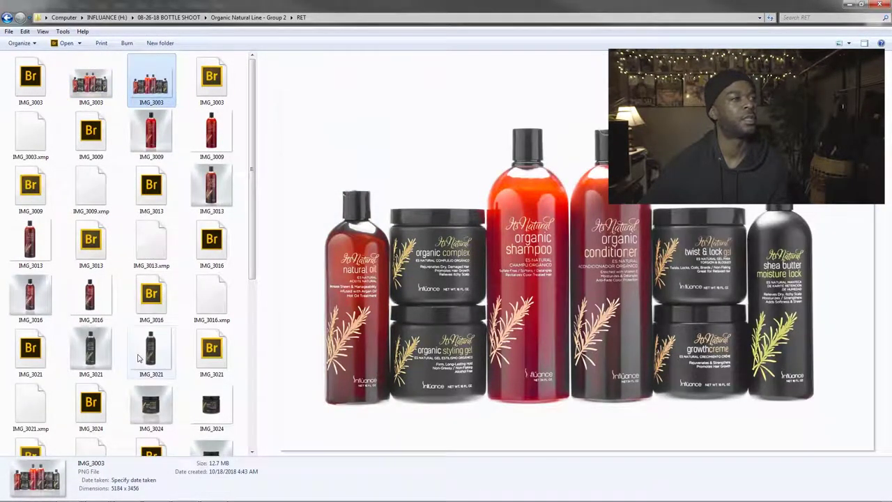
pyautogui.click(141, 357)
pyautogui.scroll(-2, 139, 357)
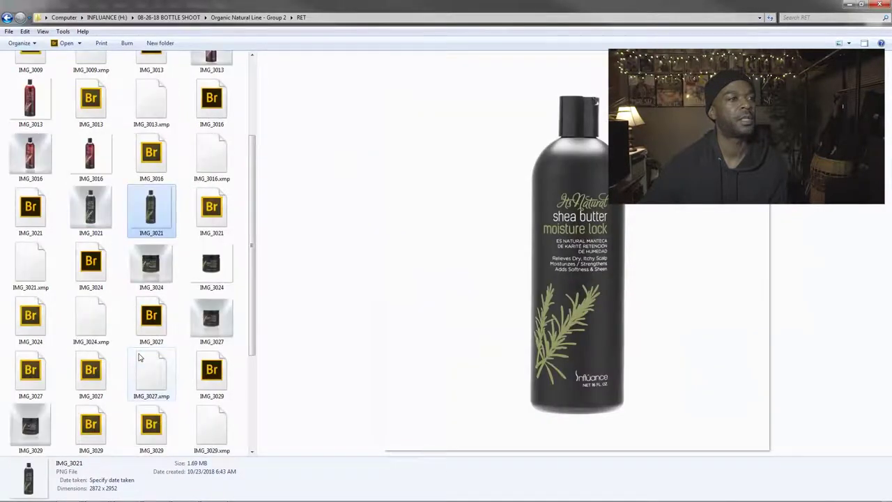
pyautogui.scroll(-3, 138, 357)
pyautogui.click(91, 319)
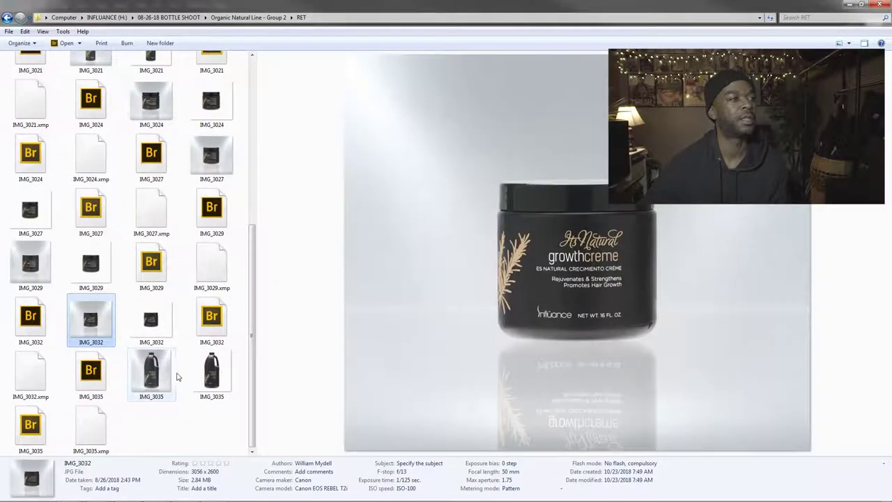
pyautogui.click(197, 372)
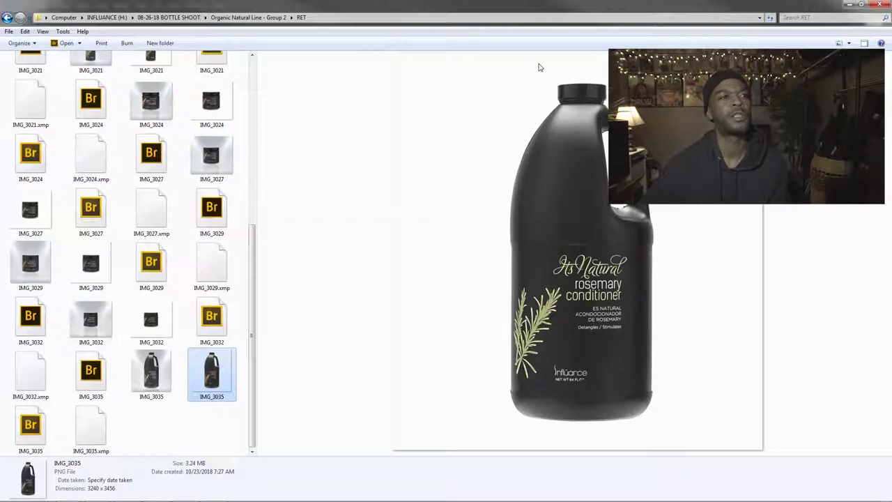
pyautogui.click(168, 17)
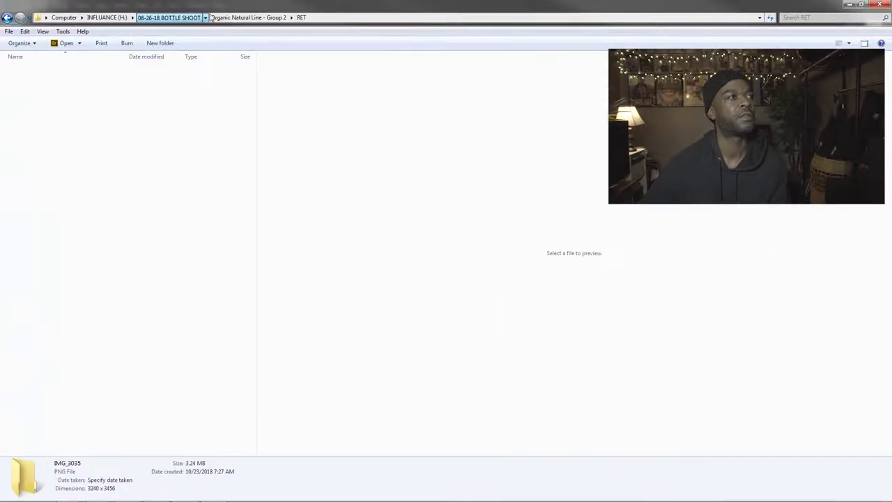